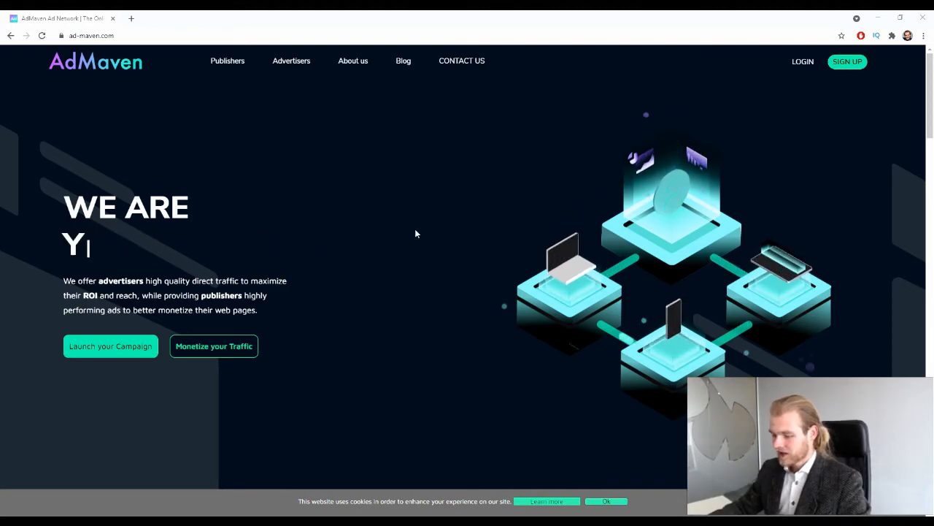
Step: Examine the AdMaven homepage for its platform features and its offers to publishers and advertisers
scroll(389, 238, down, 5)
scroll(391, 230, up, 5)
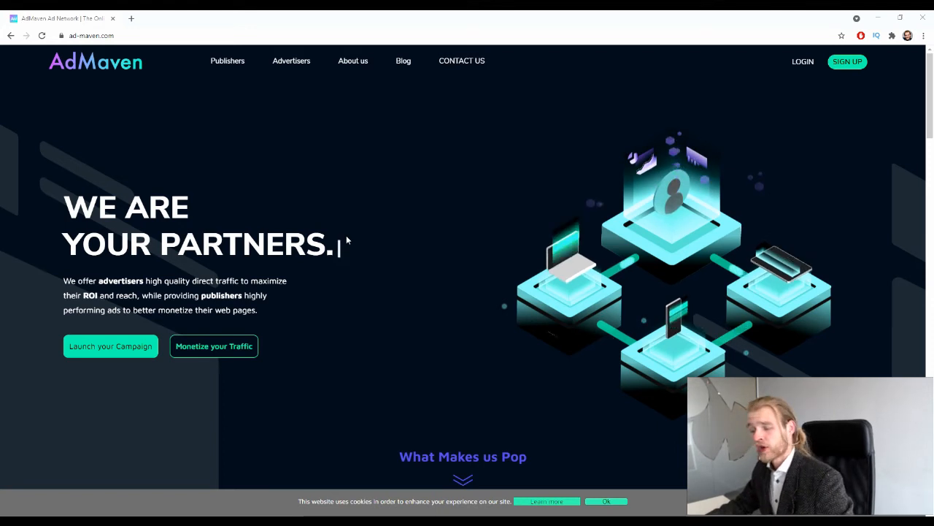
scroll(420, 205, down, 1)
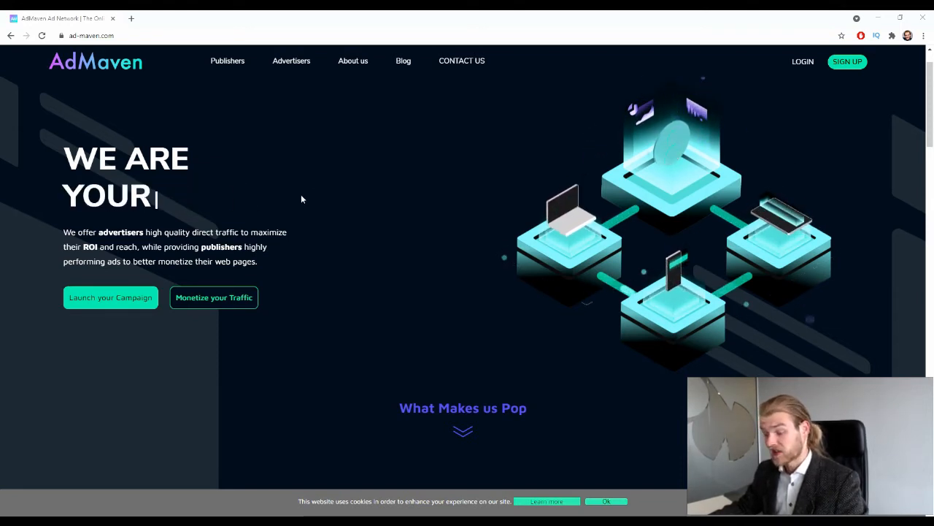
scroll(306, 351, down, 1)
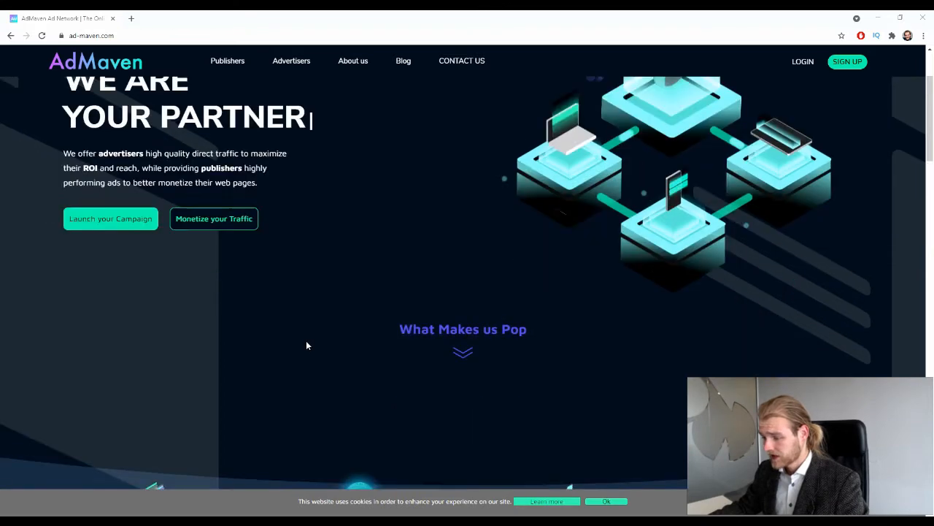
scroll(304, 341, down, 5)
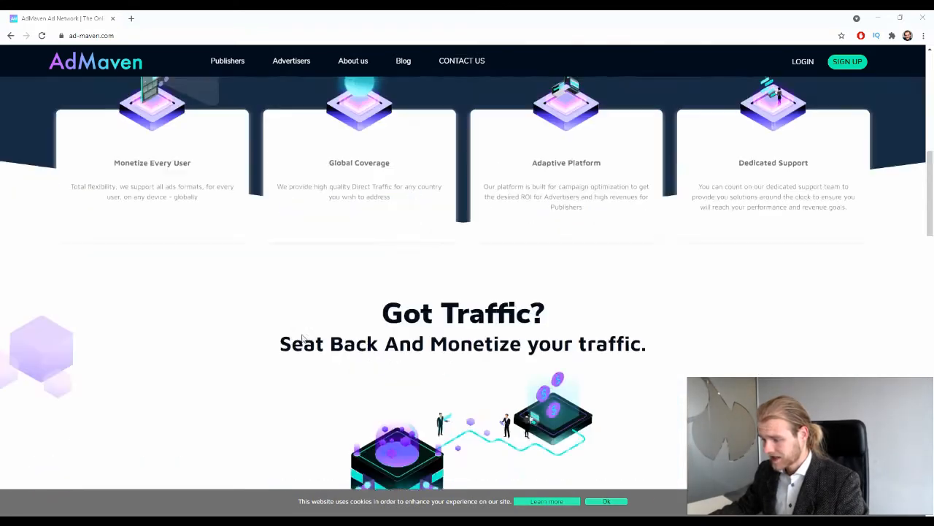
scroll(298, 334, up, 1)
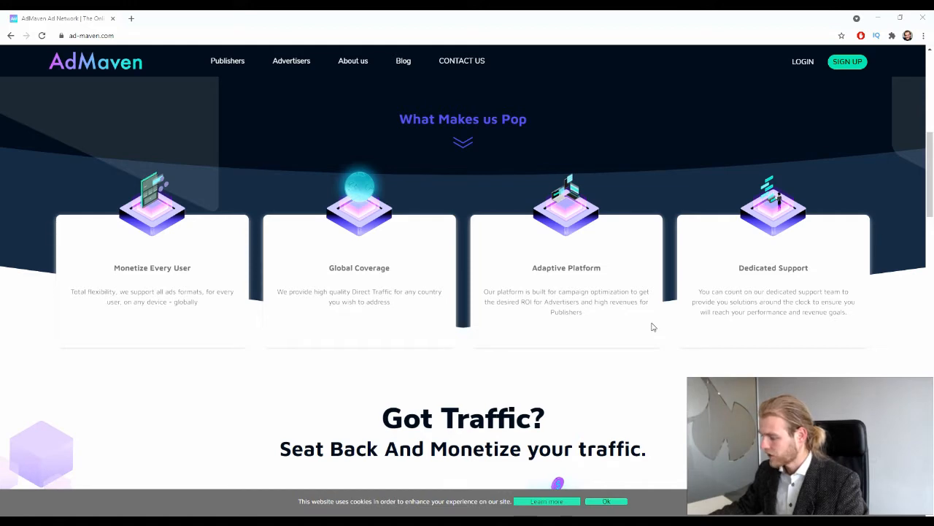
scroll(654, 327, down, 10)
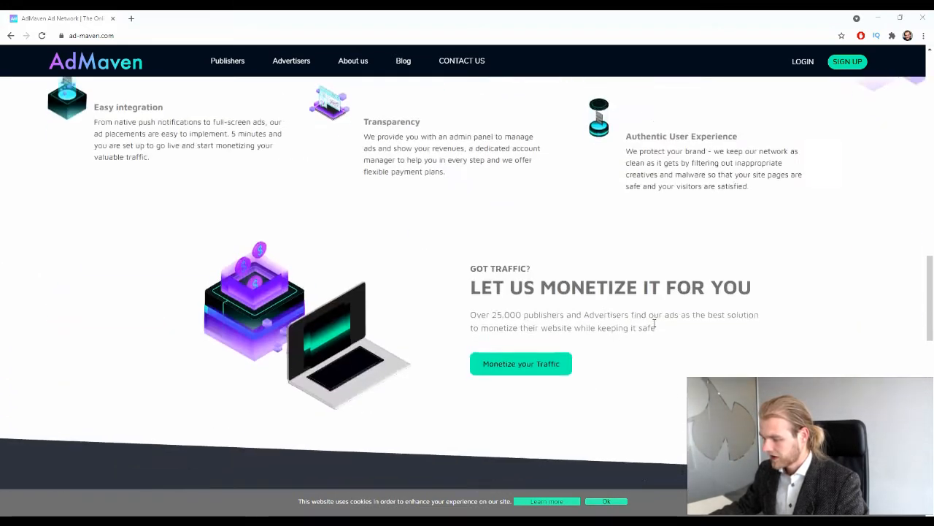
scroll(653, 324, down, 6)
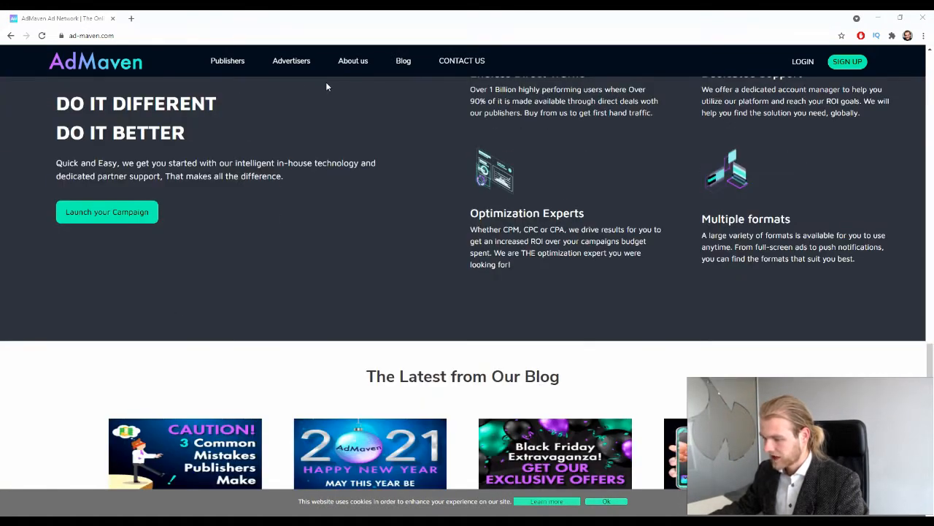
Step: Open the Advertisers page and examine the listed benefits and the campaign setup process
click(281, 62)
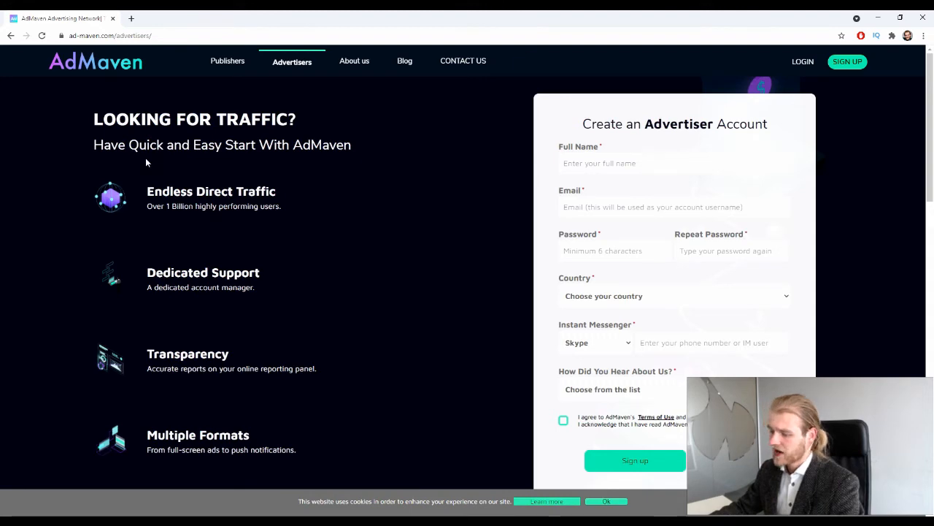
scroll(262, 192, down, 2)
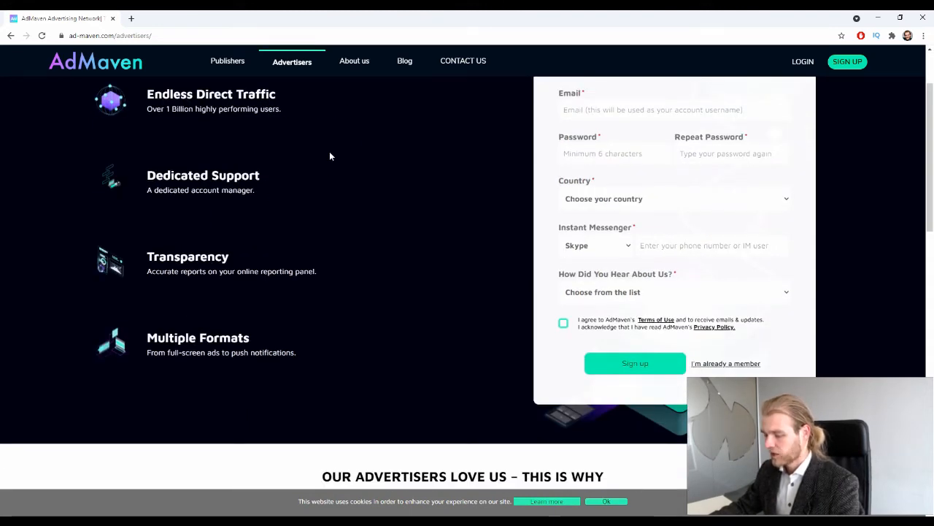
scroll(329, 156, down, 2)
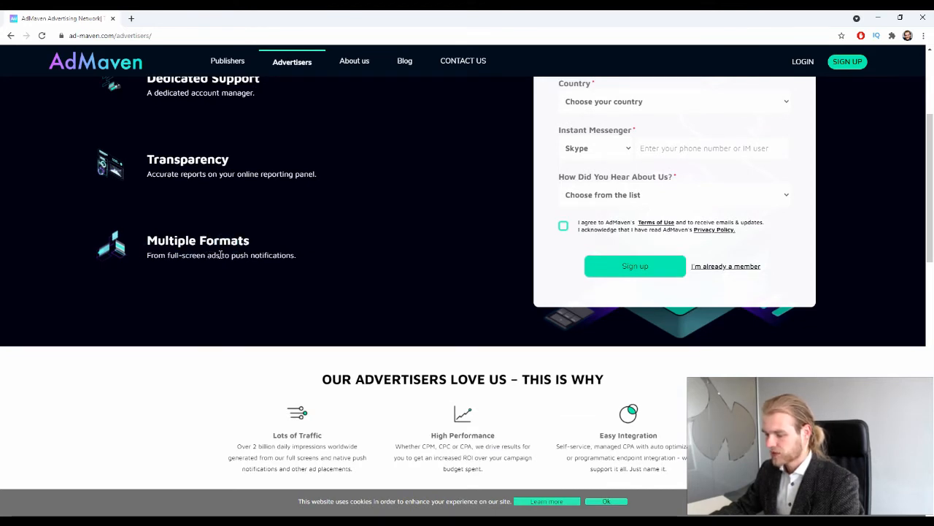
scroll(315, 259, down, 3)
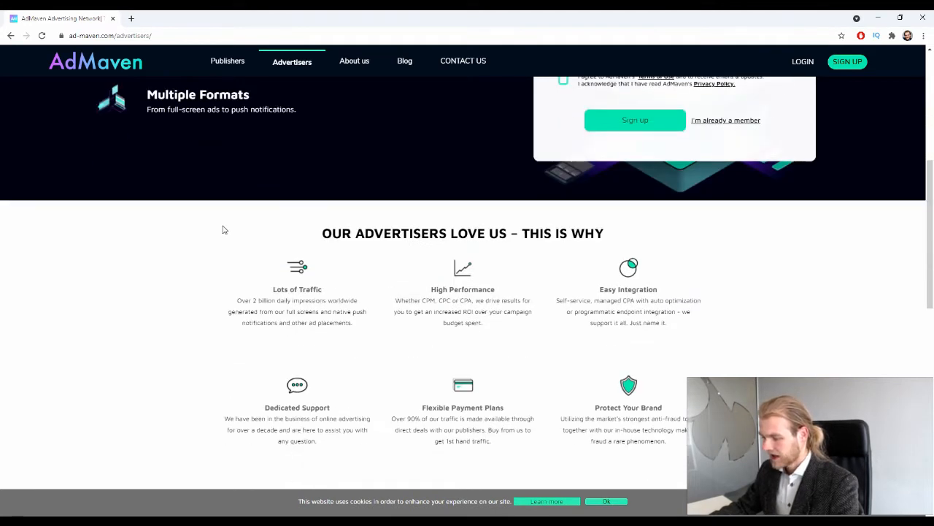
click(209, 110)
click(239, 124)
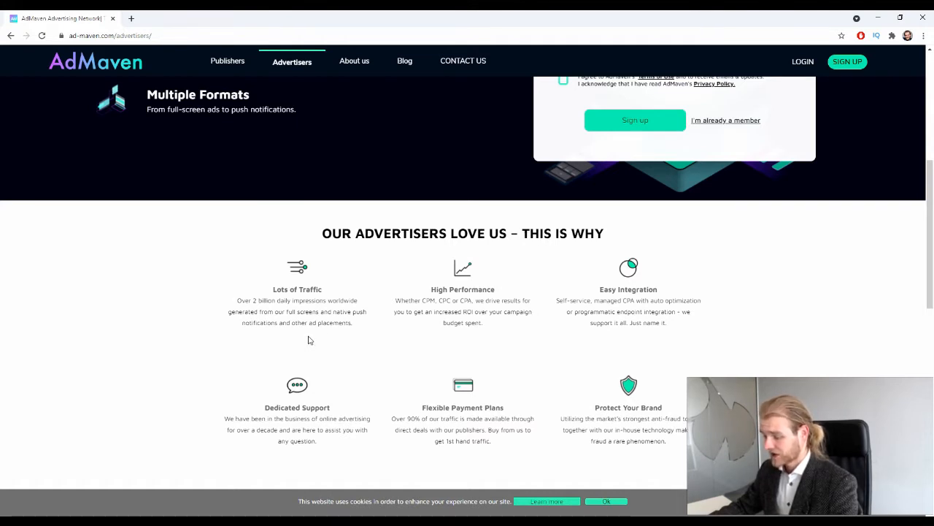
scroll(335, 322, down, 1)
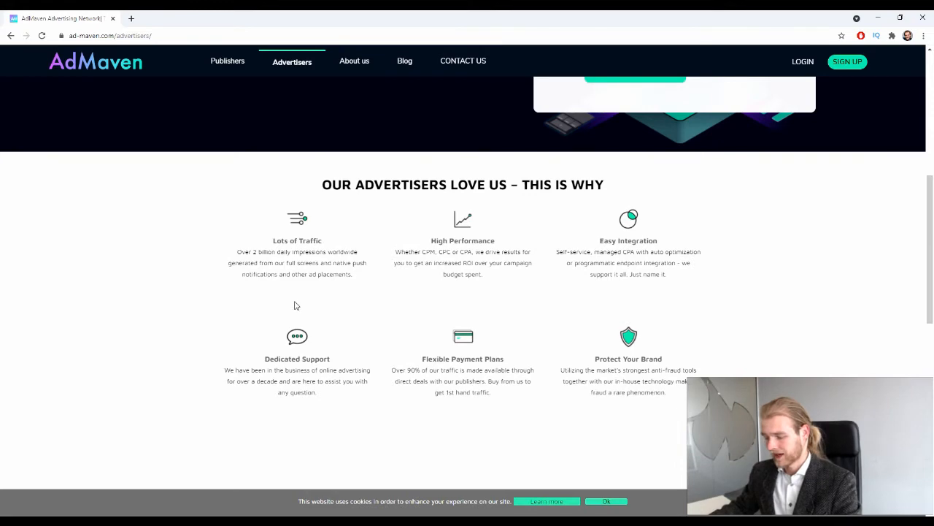
scroll(294, 305, down, 6)
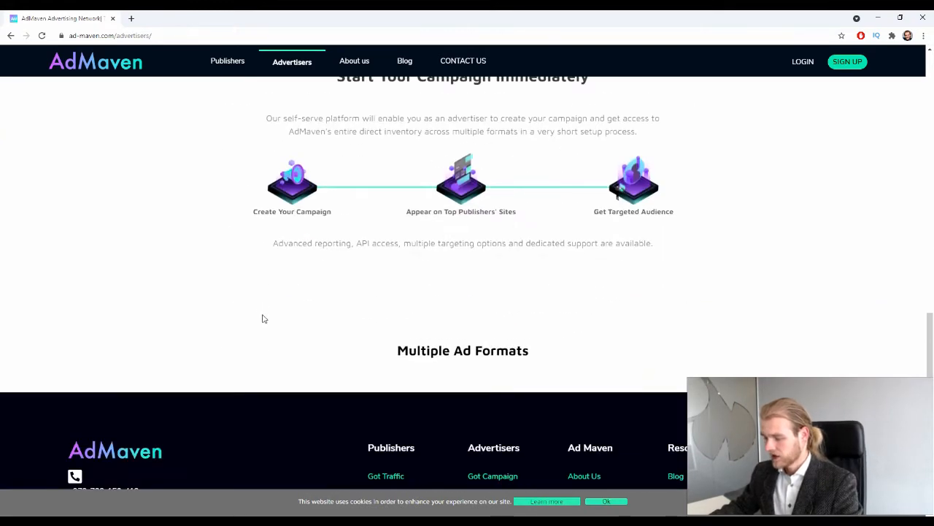
Step: Examine the Multiple Ad Formats section and the remaining content of the Advertisers page
scroll(254, 306, down, 2)
scroll(261, 302, up, 9)
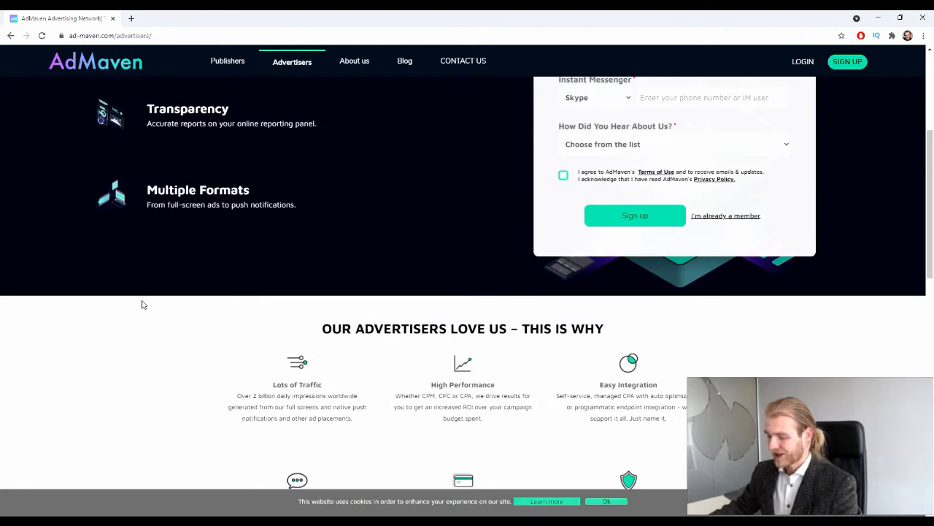
scroll(150, 321, down, 2)
scroll(154, 327, down, 9)
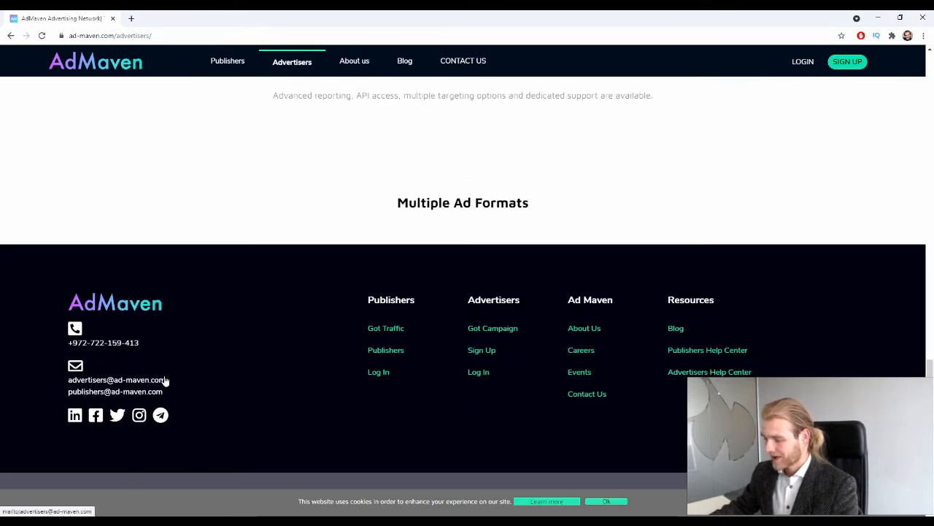
drag(392, 208, 576, 203)
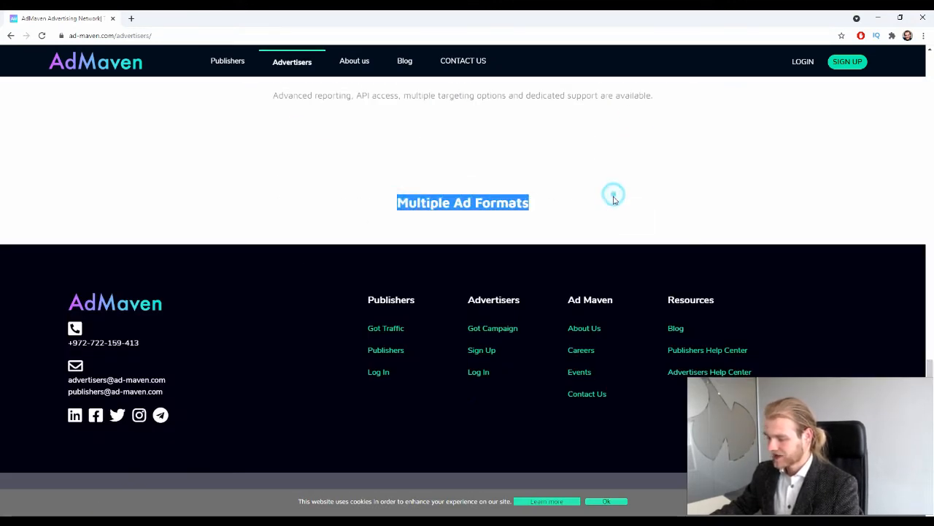
scroll(489, 219, up, 1)
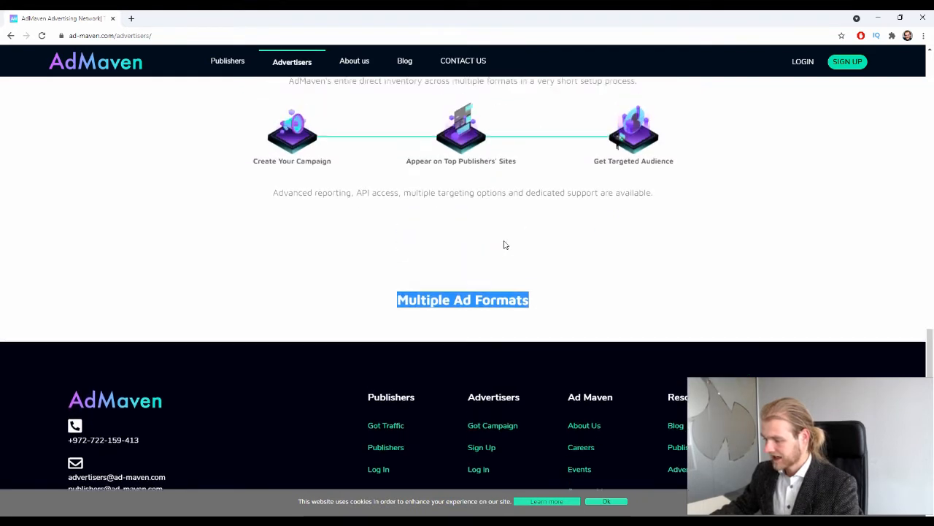
click(463, 252)
scroll(457, 237, up, 1)
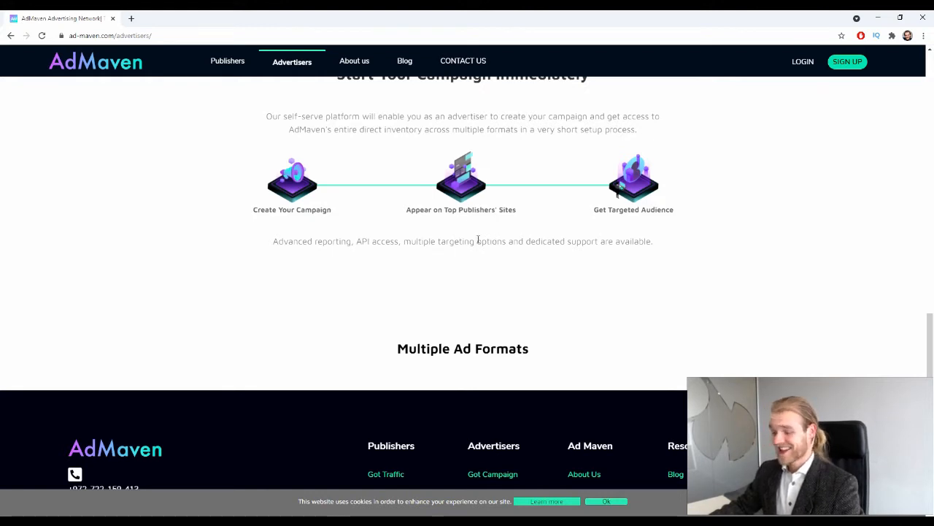
Step: Log in as an advertiser with the account email and password, and dismiss the offer to save the password
click(803, 62)
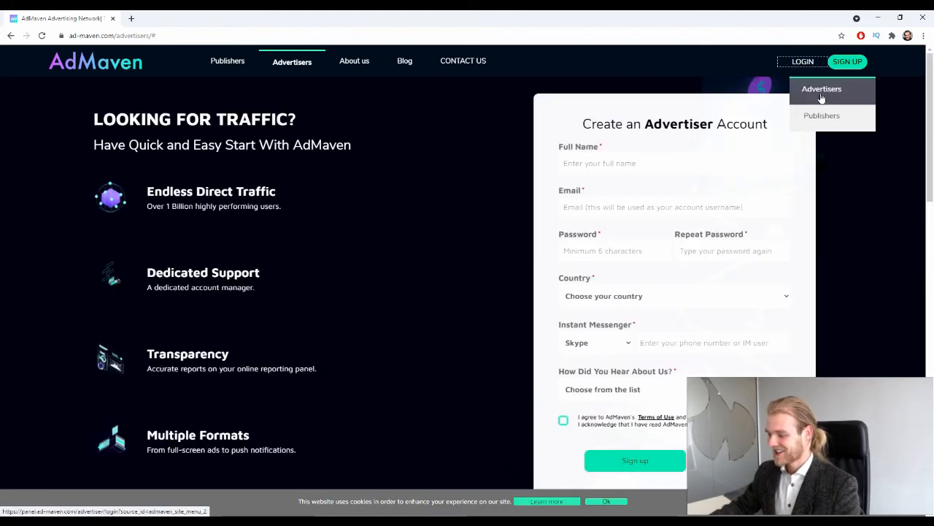
click(821, 91)
click(494, 211)
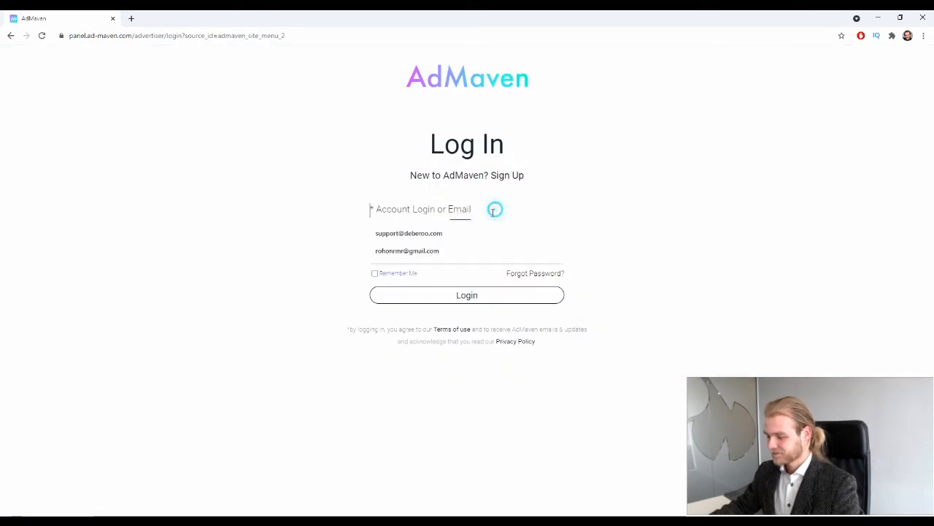
click(427, 233)
click(434, 255)
text(•••)
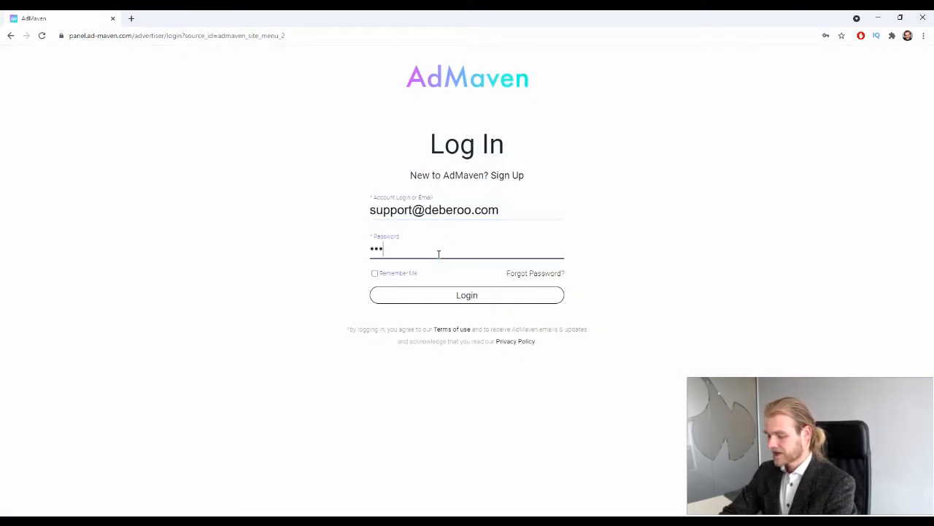
text(••••)
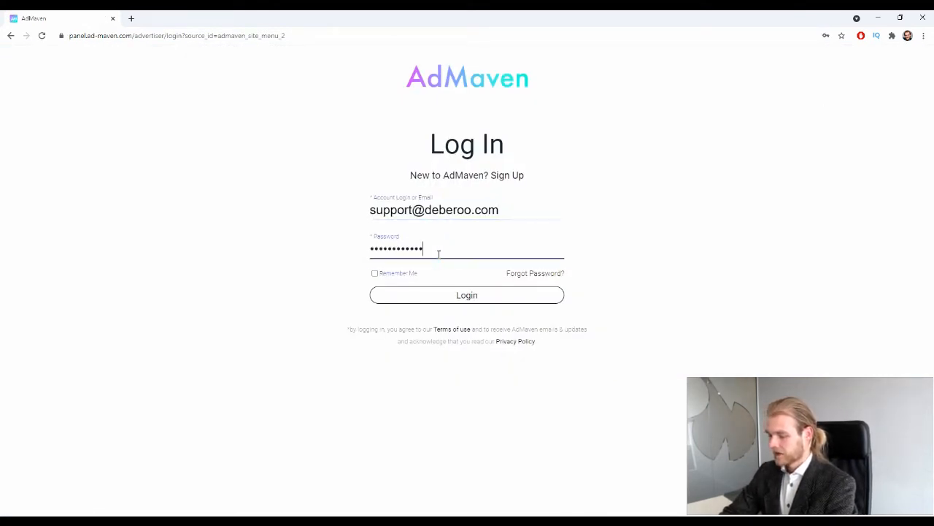
key(Return)
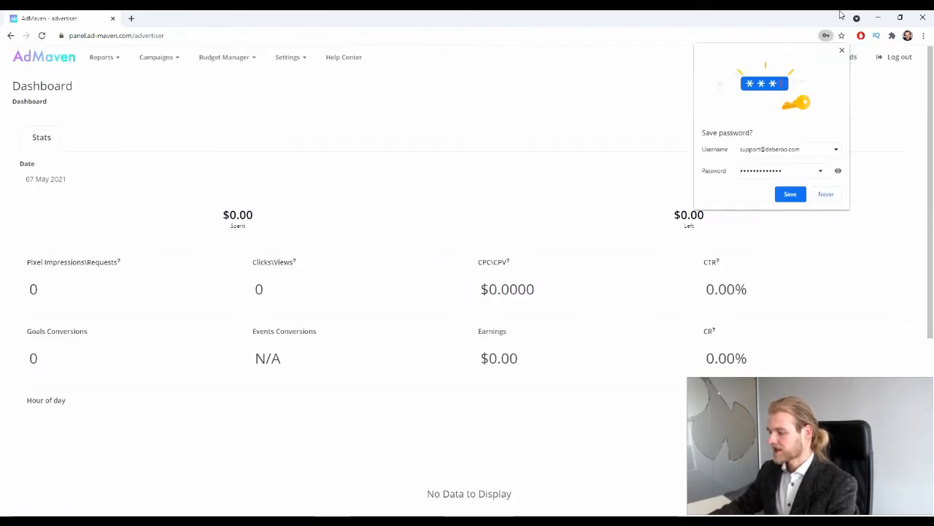
click(842, 51)
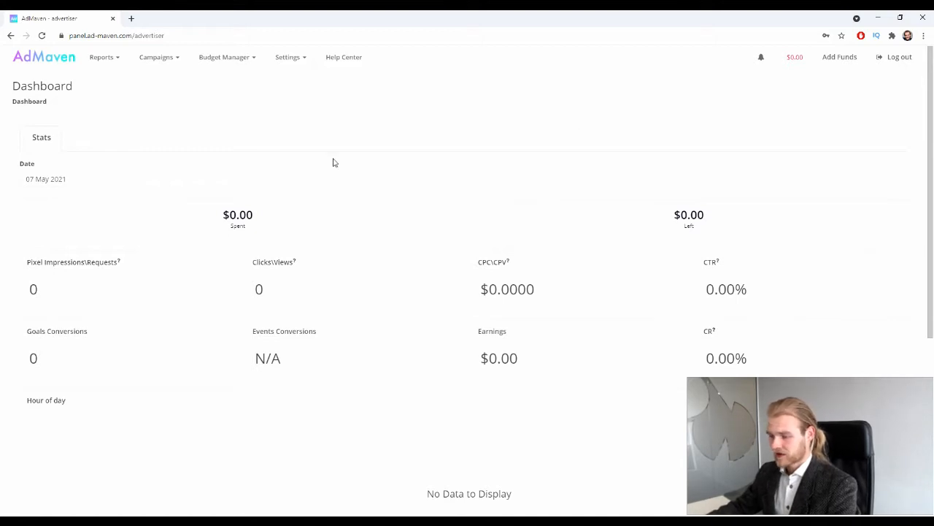
Step: Check the campaigns list, and start a new push notification campaign named Deberoo
click(176, 57)
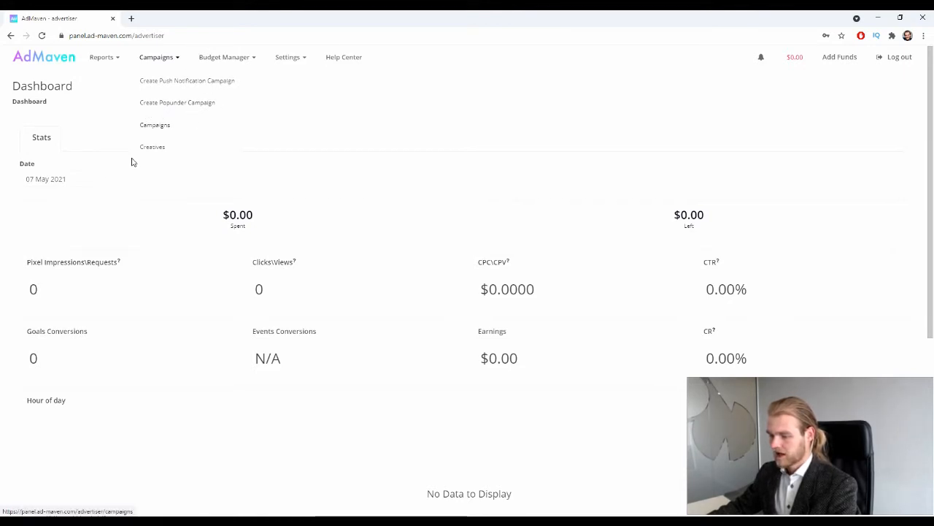
click(174, 127)
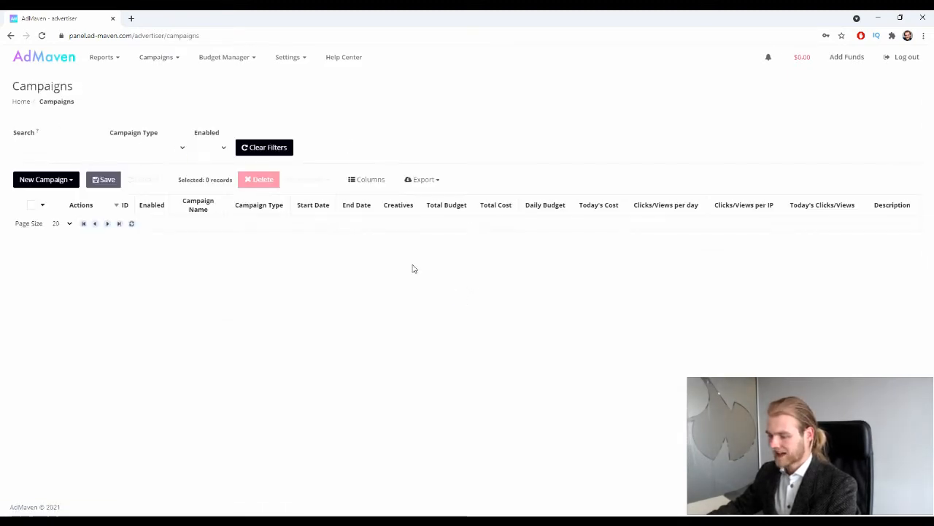
click(162, 54)
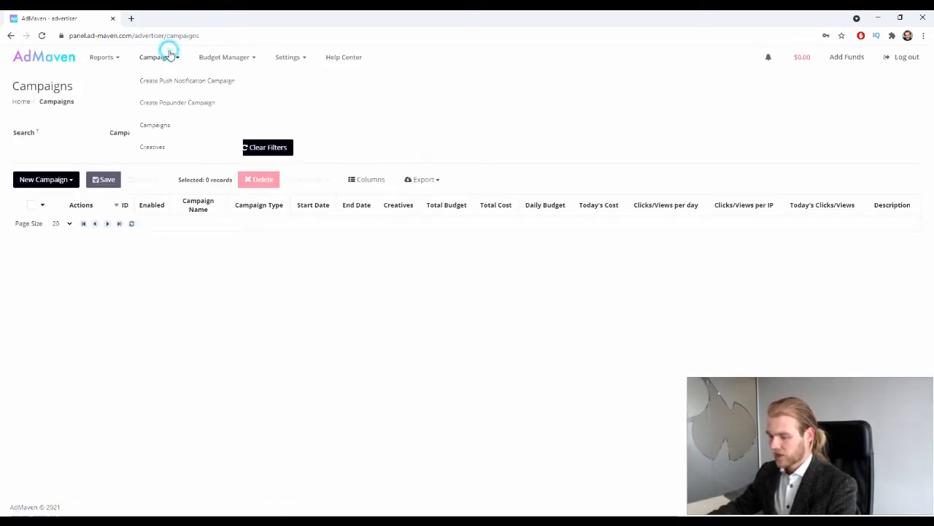
click(208, 82)
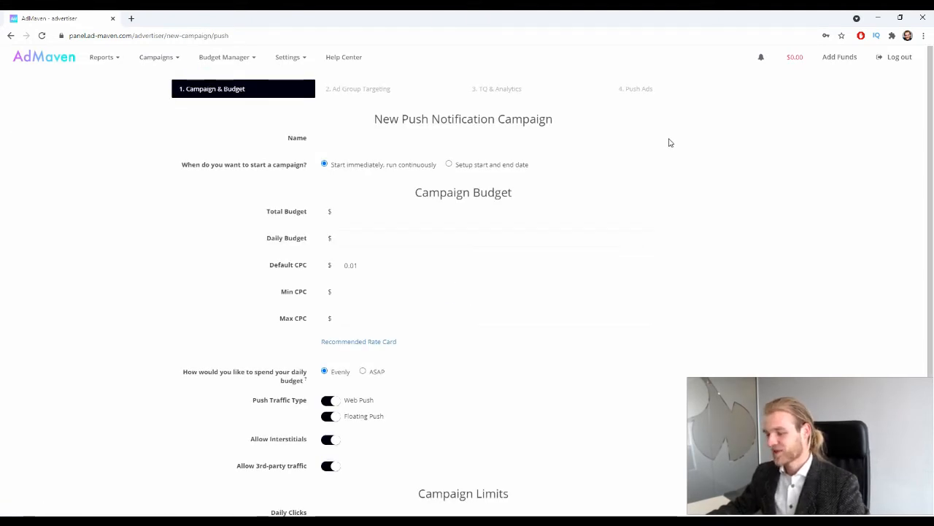
click(371, 138)
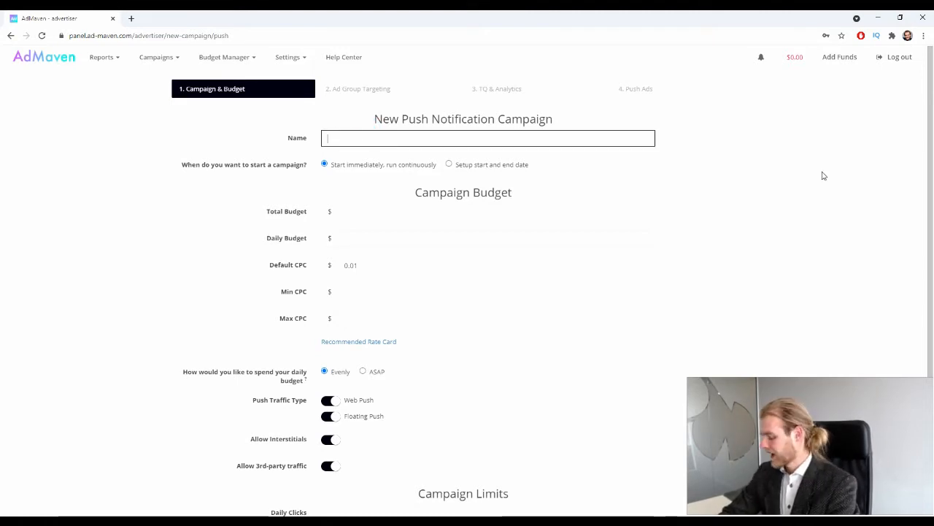
text(Deberoo)
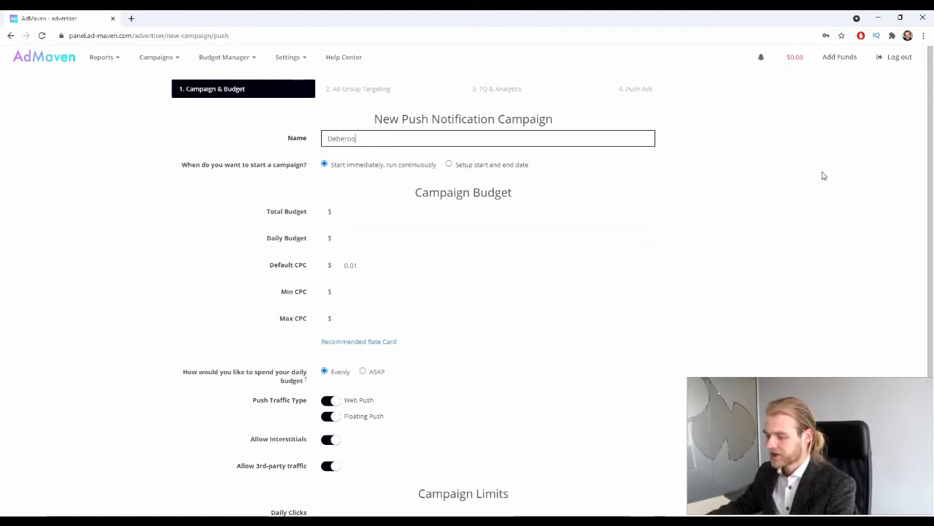
Step: Try the campaign's start and end date option, and return the schedule to start immediately and run continuously
drag(175, 158, 300, 182)
click(232, 195)
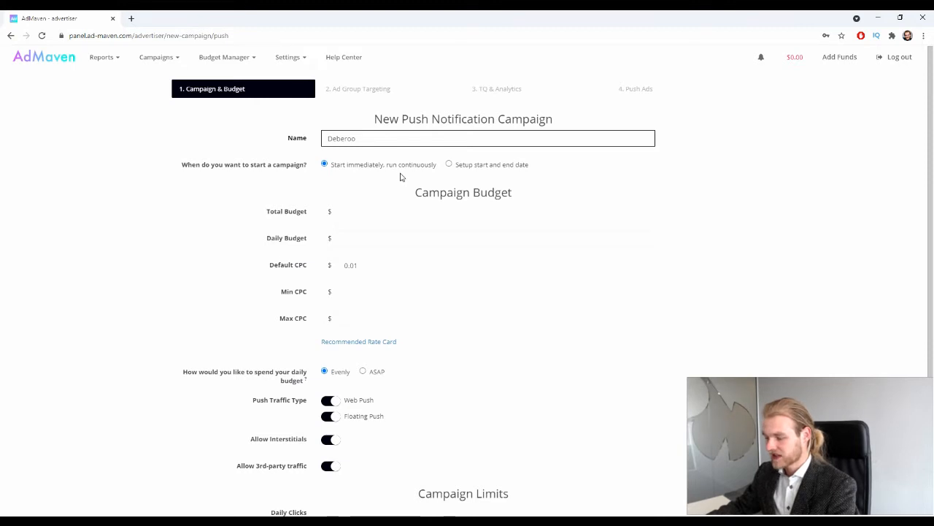
click(470, 166)
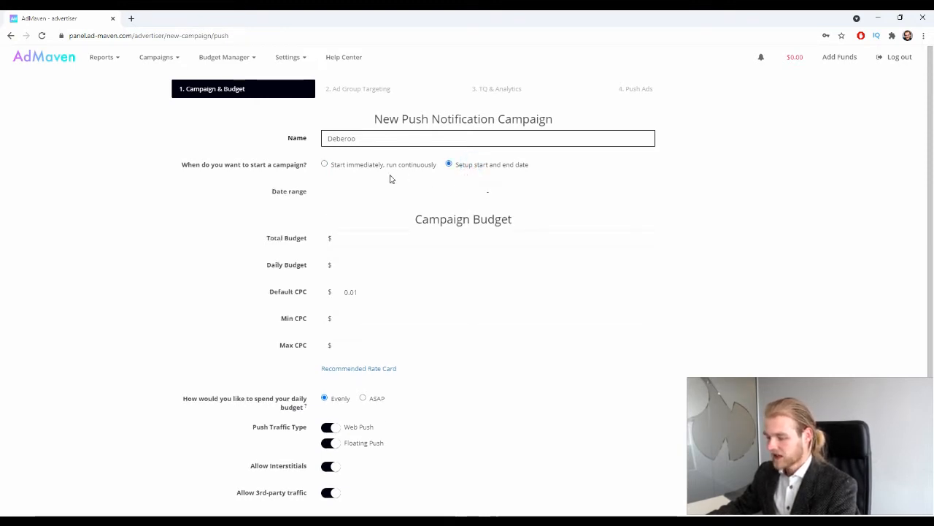
click(370, 165)
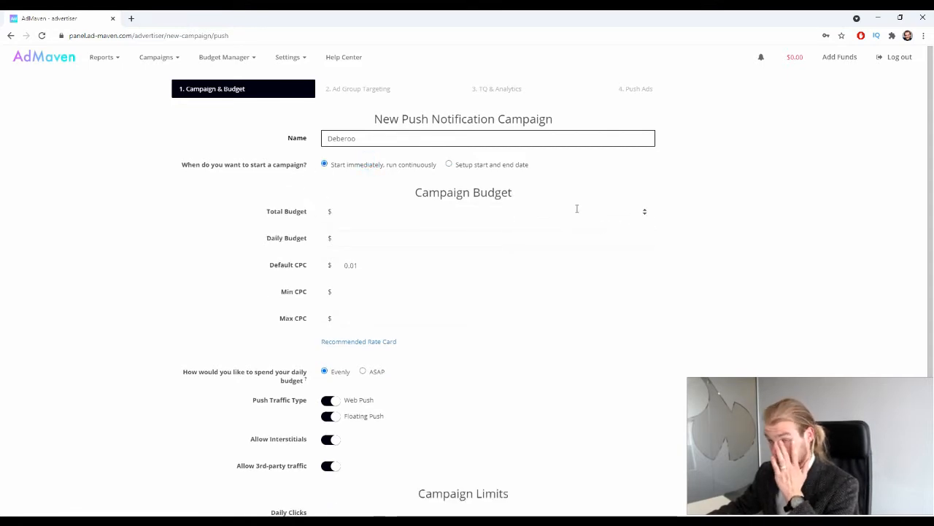
click(452, 166)
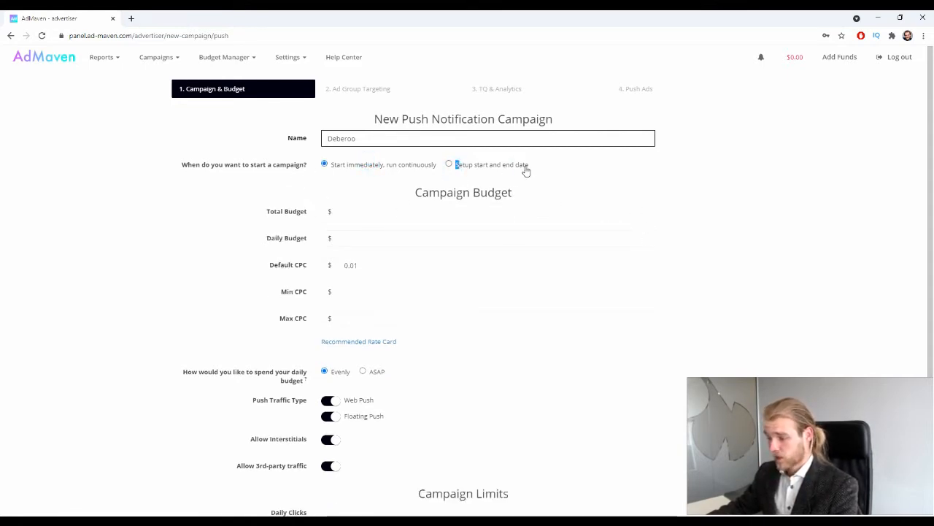
Step: Schedule the campaign with a start date of 10 May 2021 and leave the end date empty
click(369, 192)
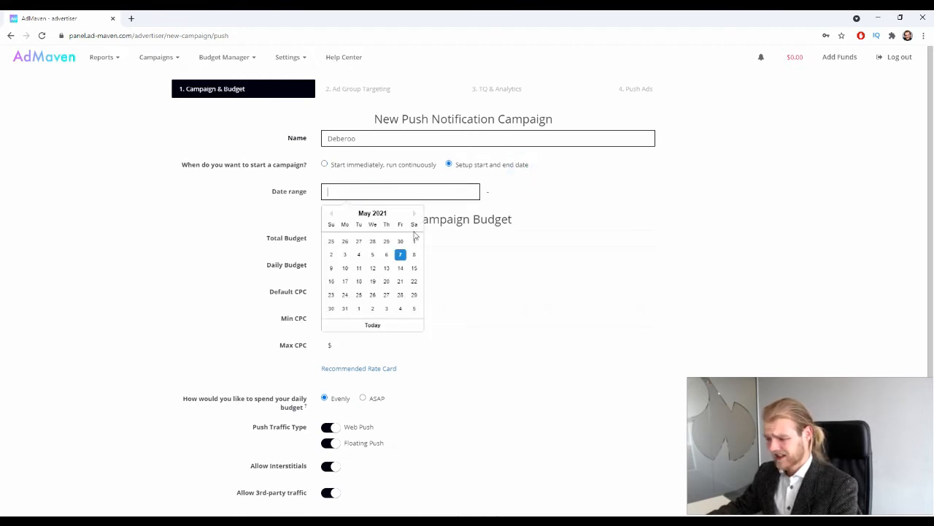
click(345, 267)
click(571, 191)
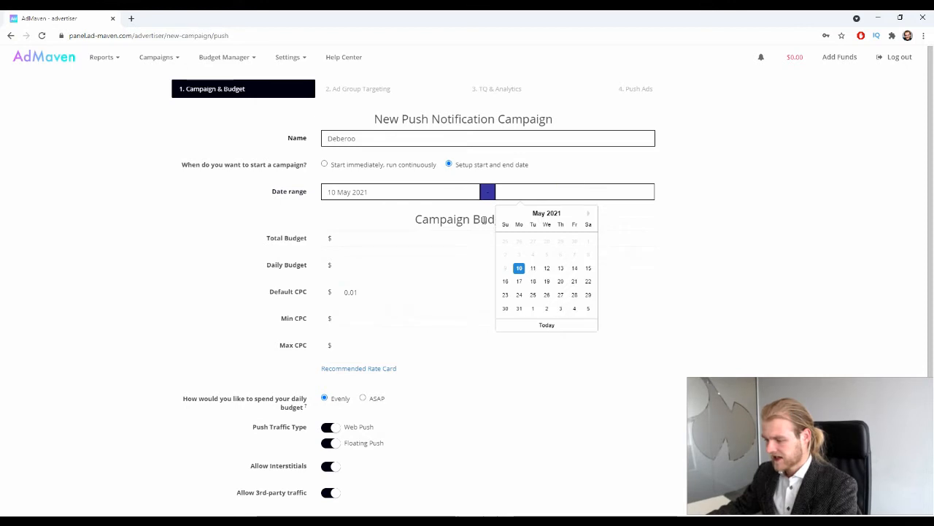
click(202, 244)
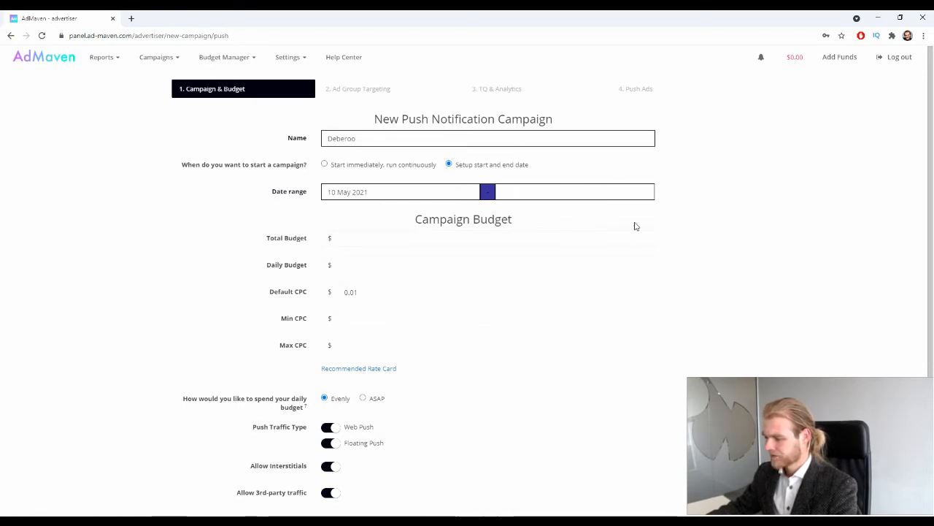
Step: Examine the campaign's total budget, daily budget, and default, minimum and maximum CPC fields
scroll(634, 223, down, 2)
scroll(720, 209, up, 2)
click(511, 240)
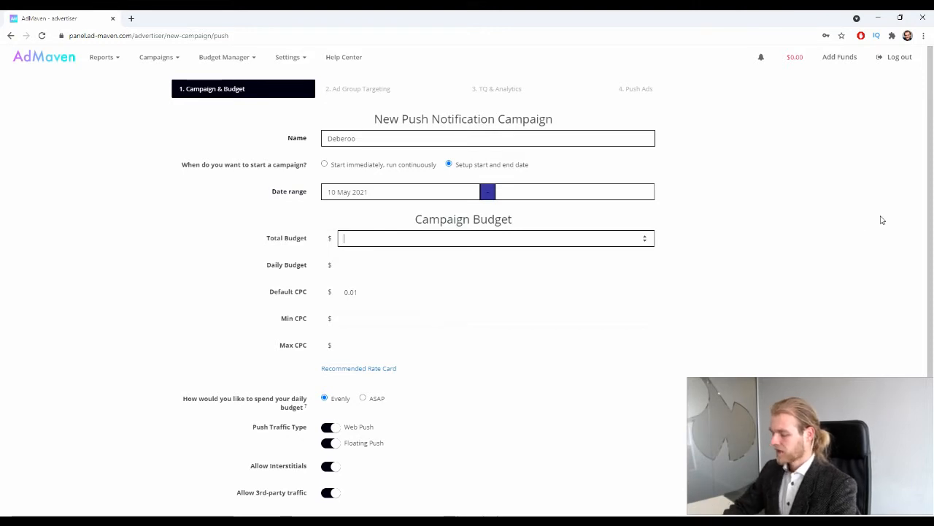
click(368, 265)
click(377, 292)
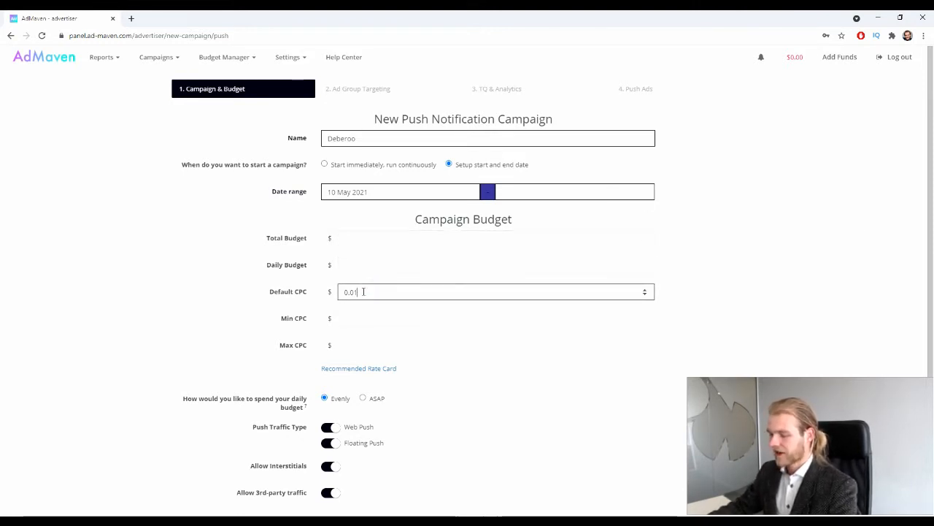
click(384, 320)
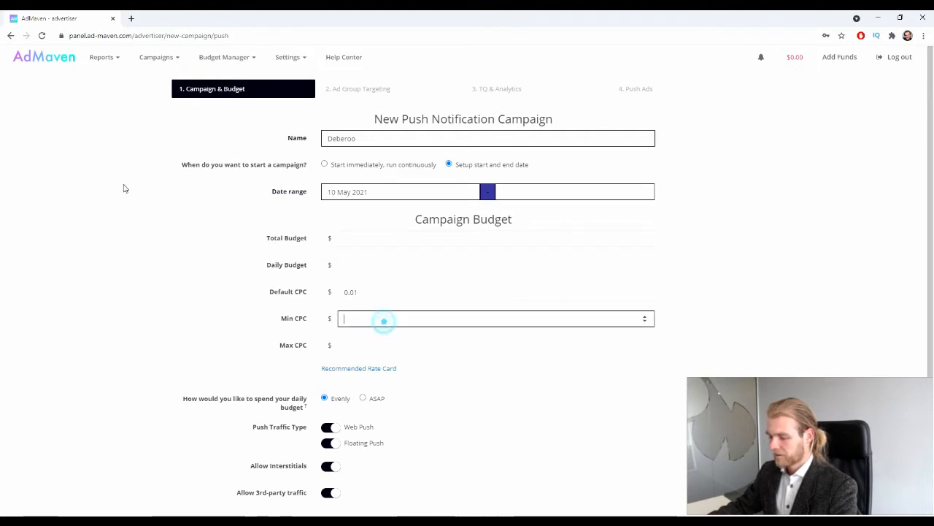
scroll(127, 184, down, 1)
click(349, 294)
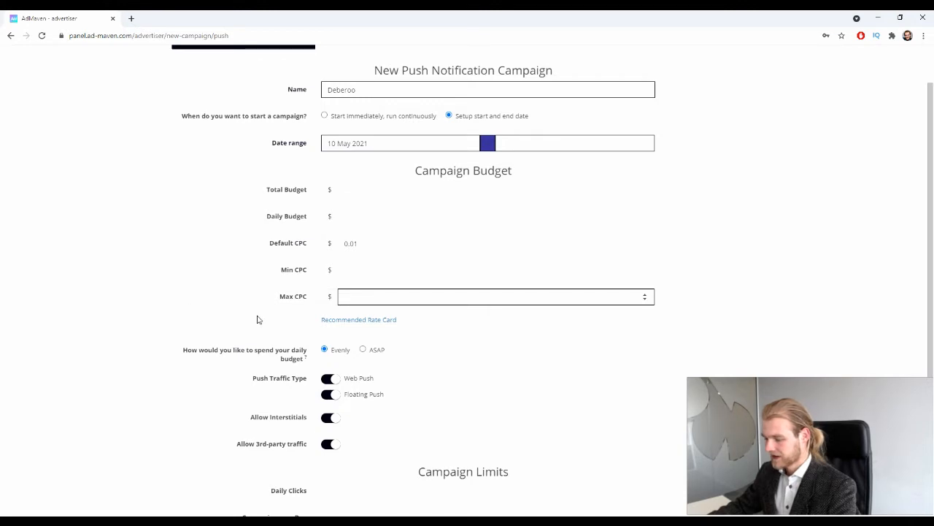
Step: Download the push rate card CSV from the Recommended Rate Card page and open it in Excel
click(340, 321)
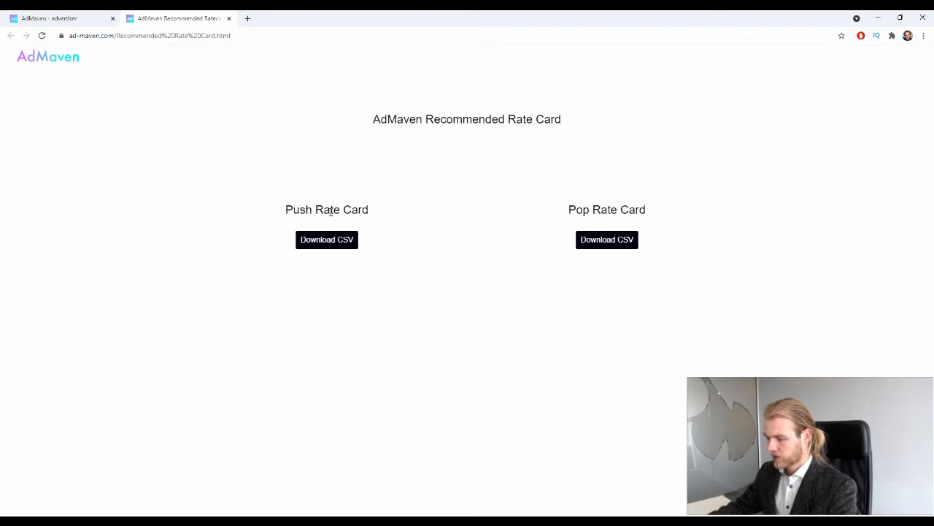
click(333, 243)
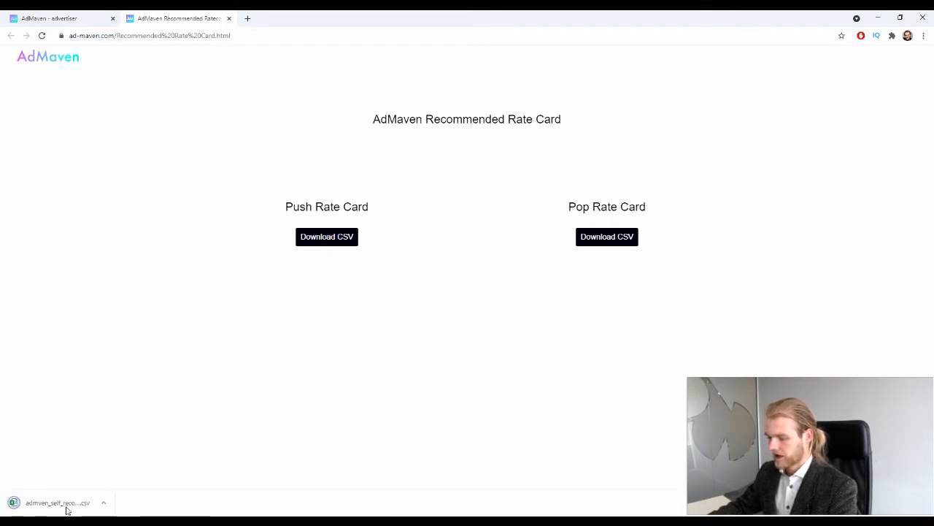
click(66, 509)
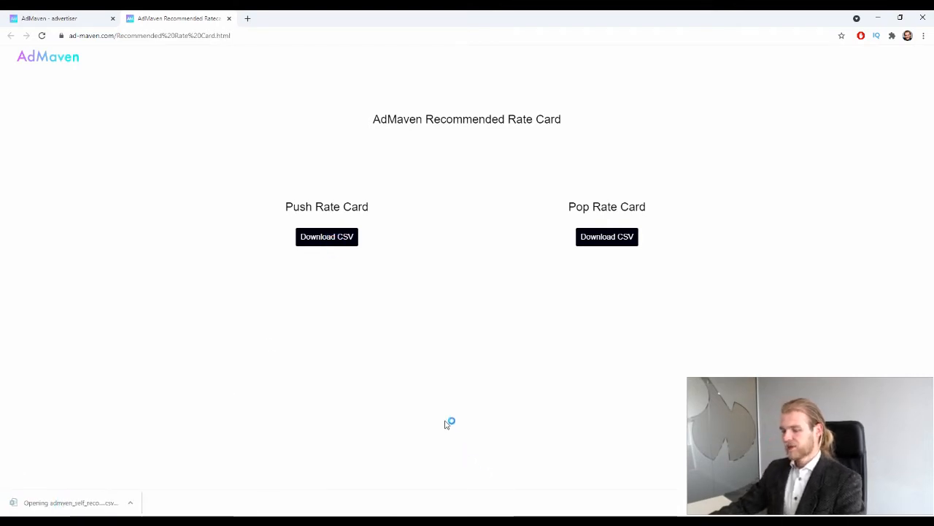
click(55, 18)
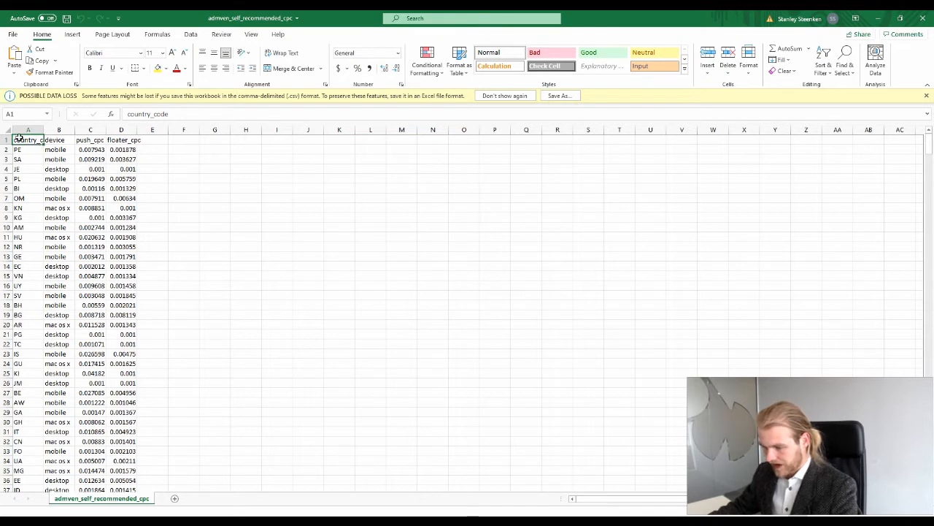
Step: Look through the push and floater CPC rates per country and device in the rate card
click(92, 147)
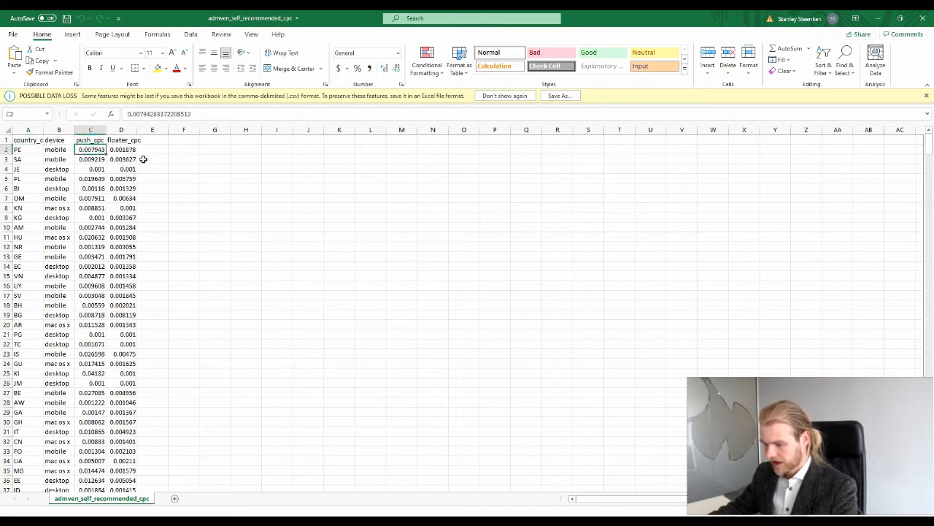
click(131, 140)
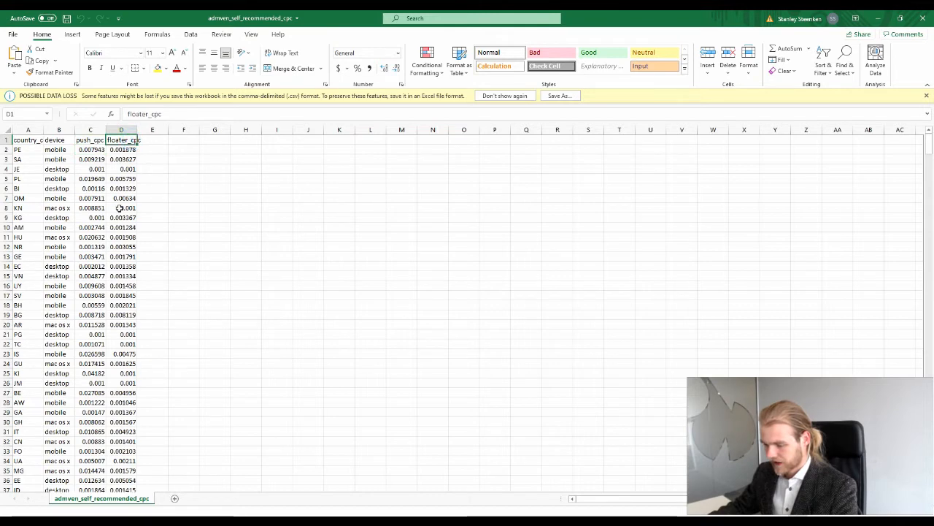
scroll(120, 206, down, 20)
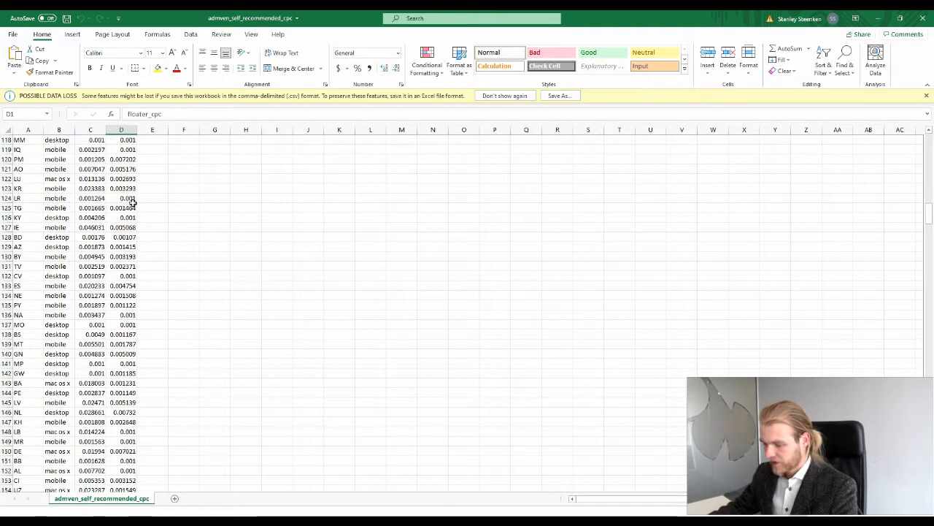
scroll(131, 202, down, 20)
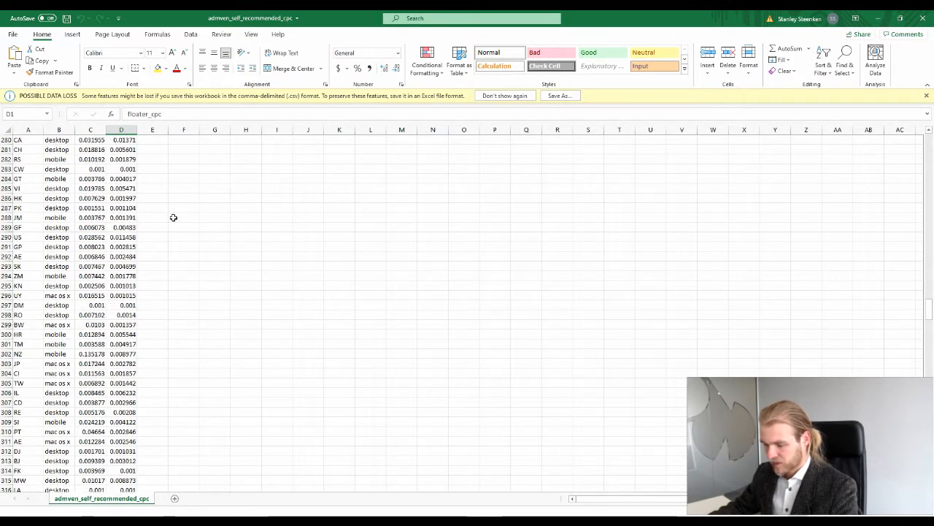
scroll(173, 216, down, 20)
scroll(169, 211, down, 17)
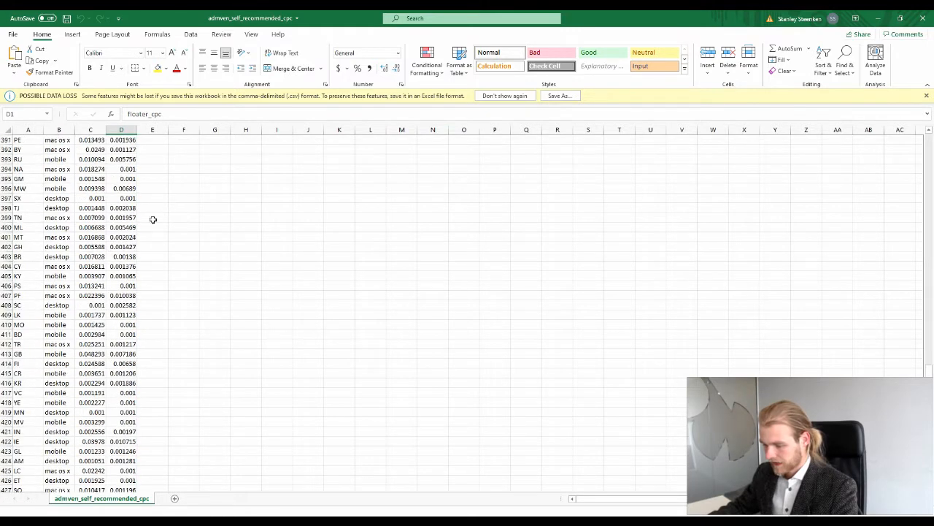
scroll(90, 314, down, 14)
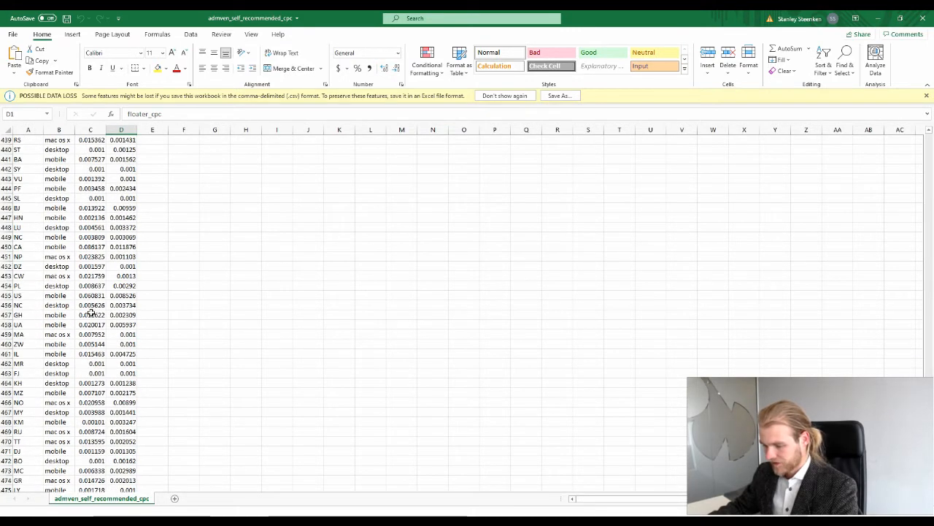
scroll(44, 312, down, 5)
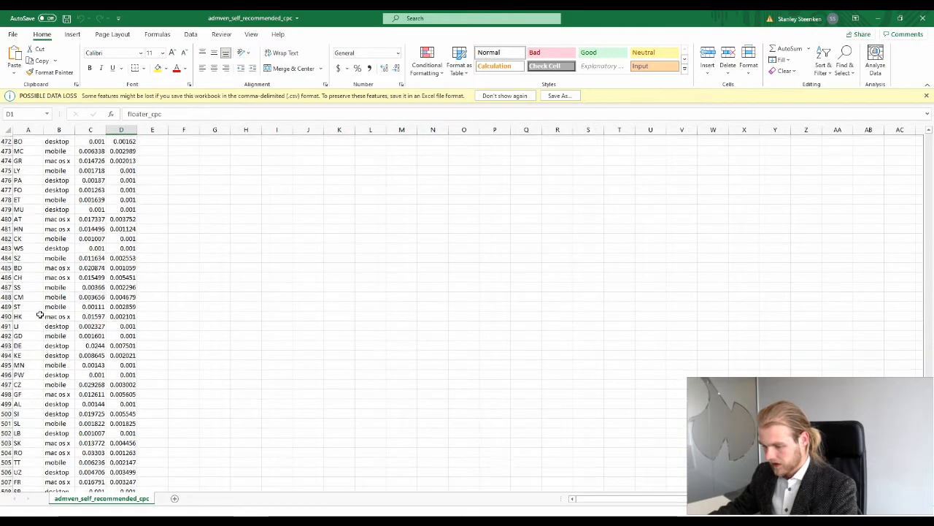
Step: Check the push and floater CPC rates for DE on desktop, and look over the surrounding country rows
click(33, 283)
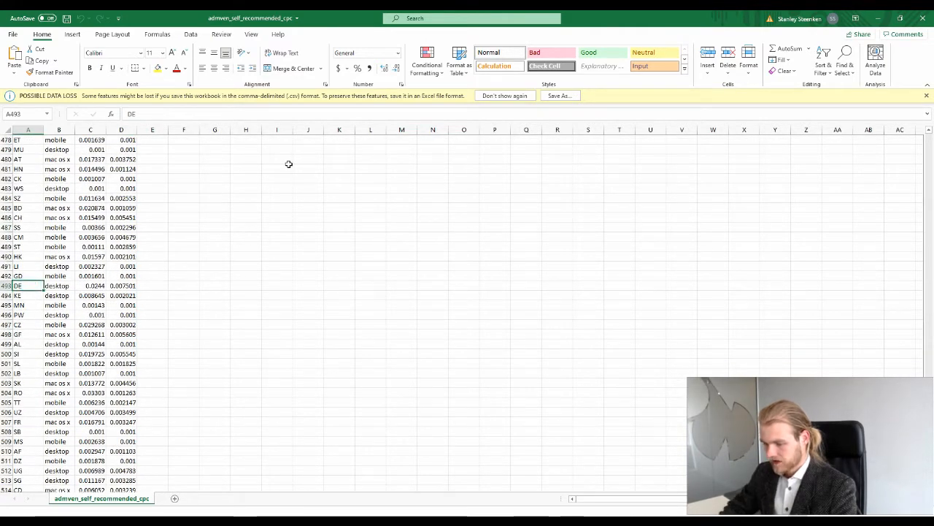
key(Right)
key(Right)
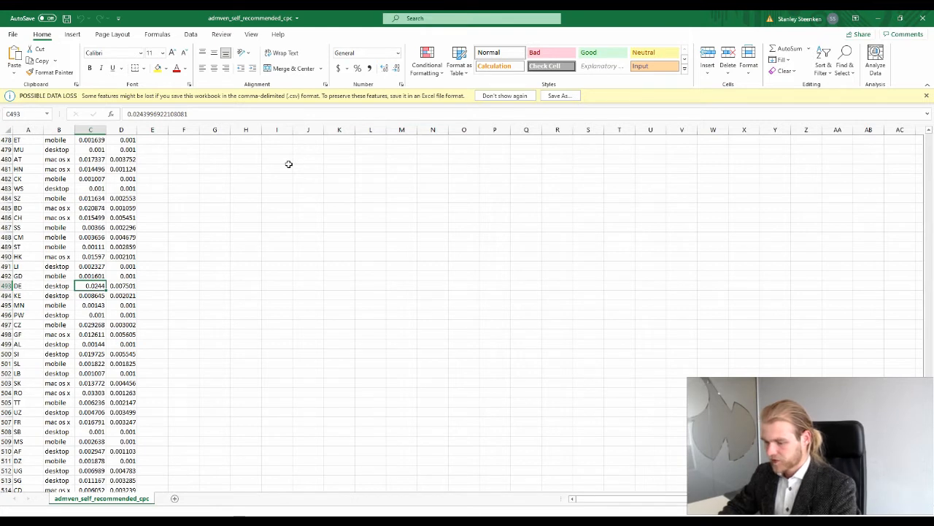
key(Right)
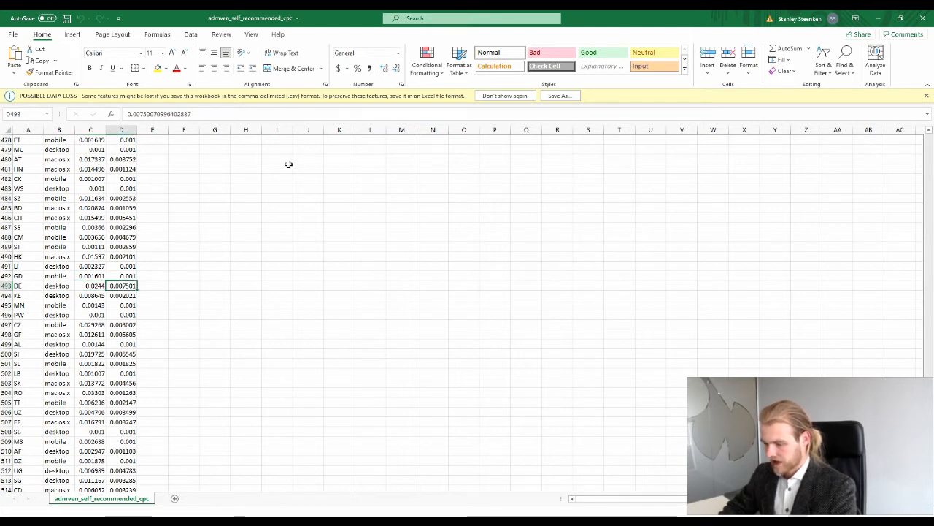
key(Left)
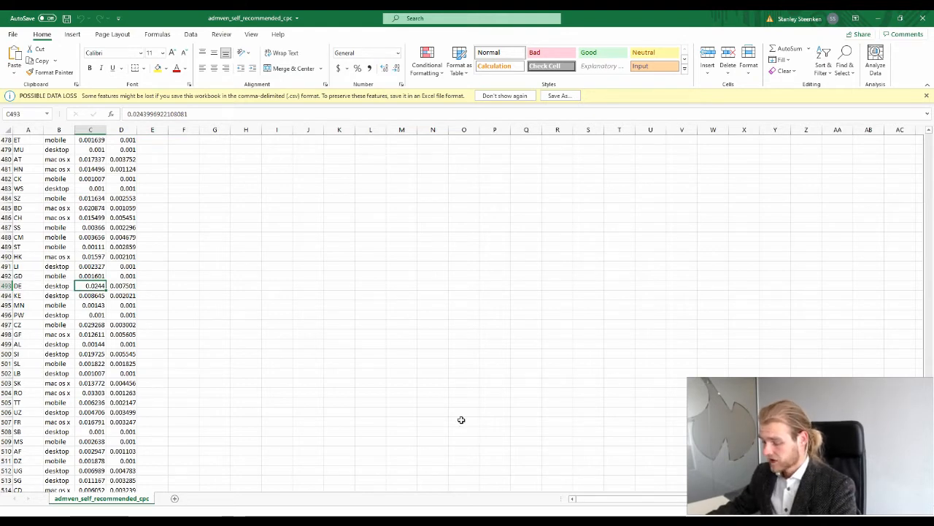
scroll(431, 320, down, 20)
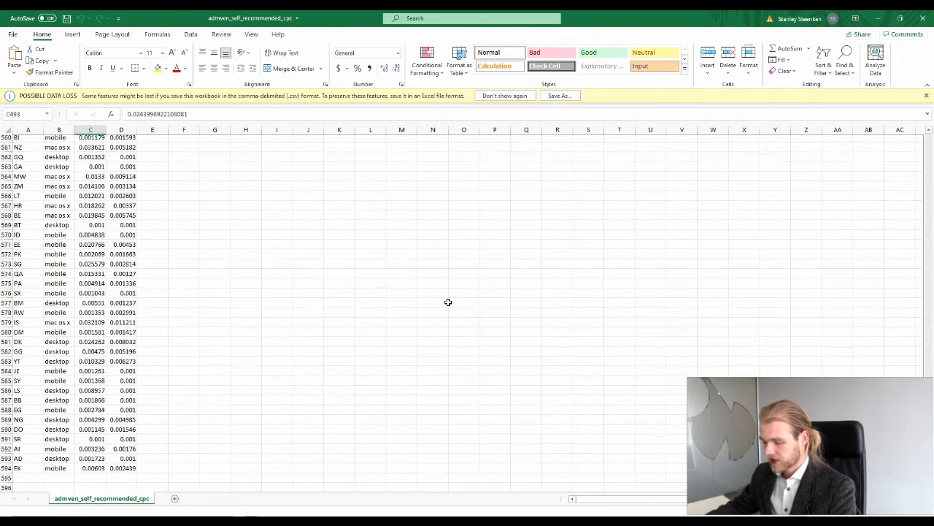
scroll(438, 302, up, 16)
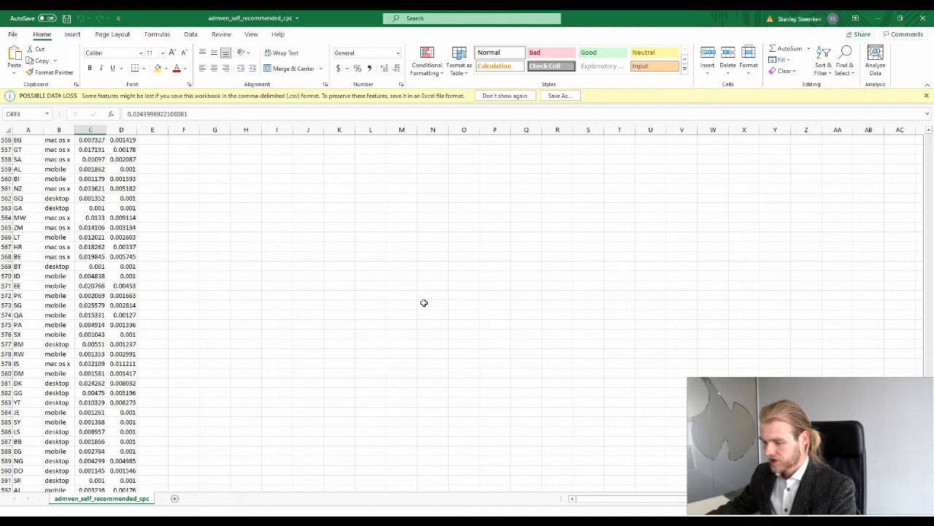
scroll(423, 303, up, 20)
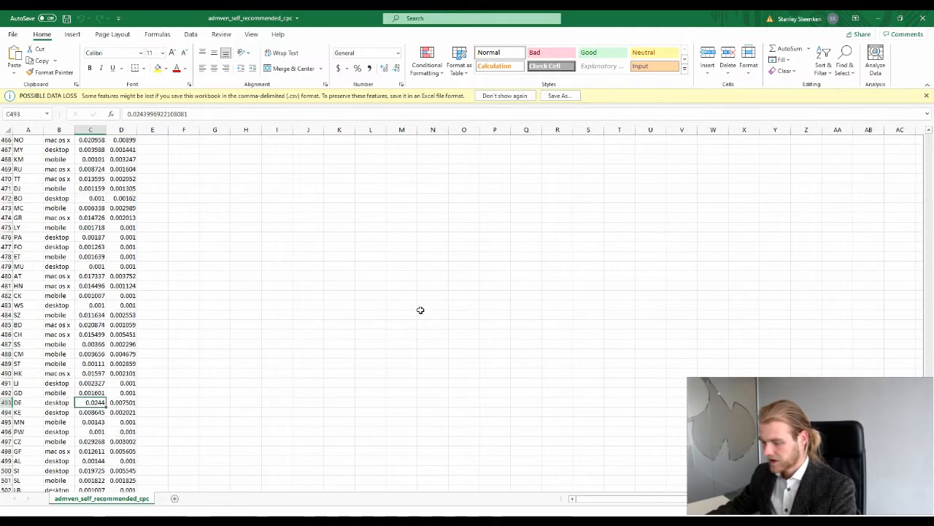
Step: Switch back to the AdMaven campaign form in the browser and set the default CPC to $0.04
mouse_move(276, 520)
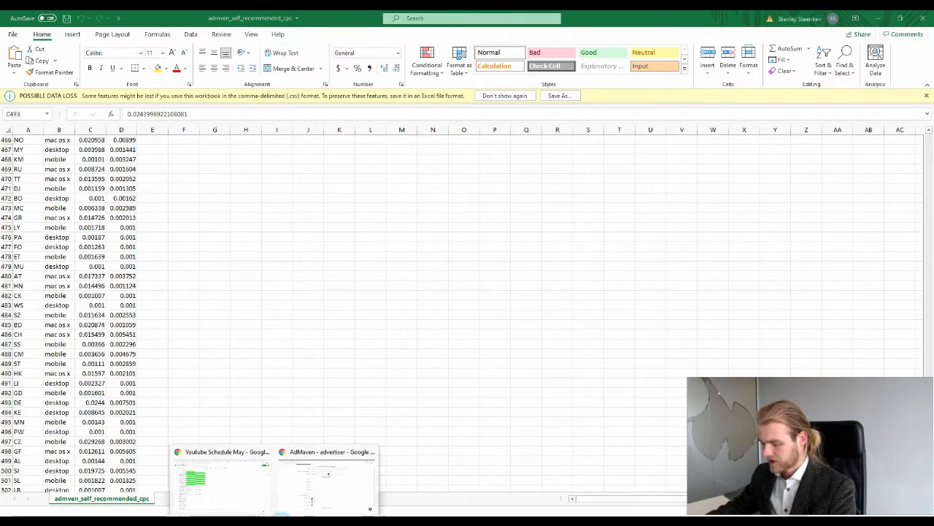
click(330, 478)
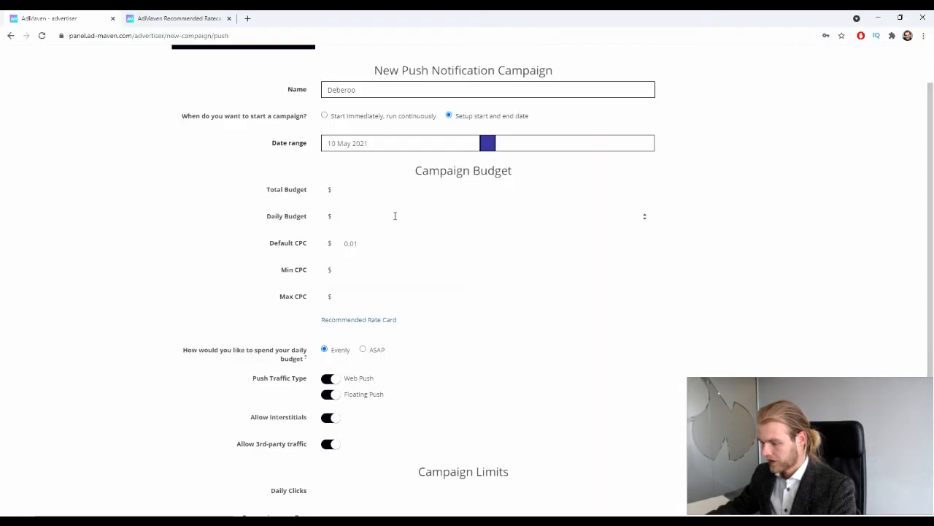
scroll(395, 215, down, 2)
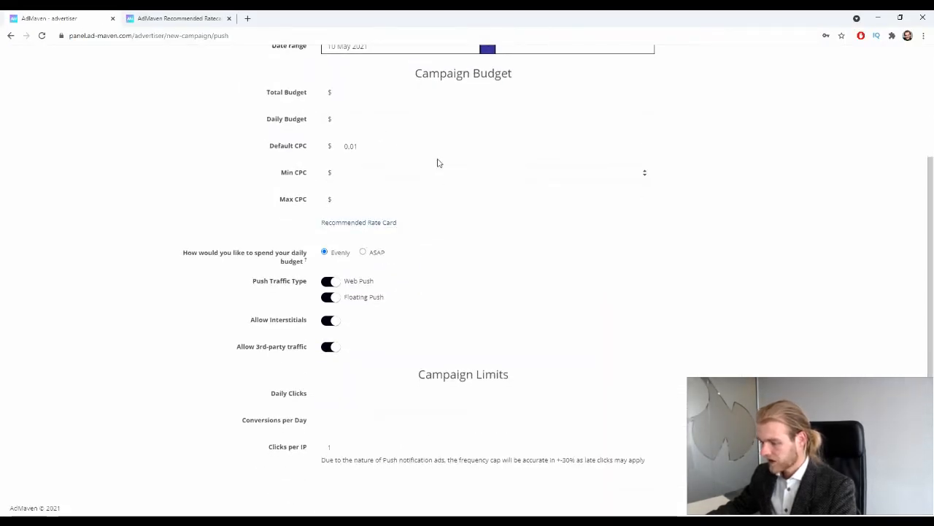
click(398, 143)
key(BackSpace)
text(4)
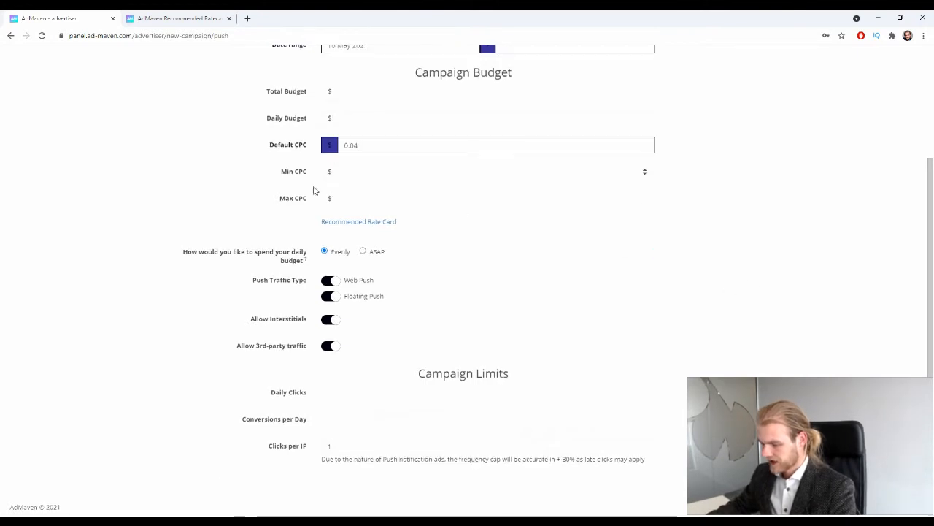
Step: Set the default CPC to $0.0244, matching the rate card's DE desktop push rate, and set the daily budget to $100
key(alt+Tab)
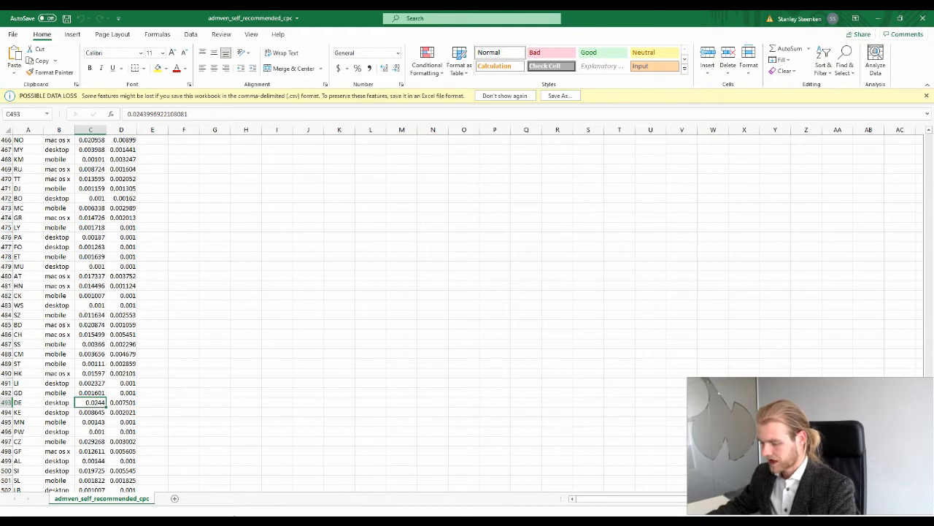
mouse_move(311, 474)
click(340, 477)
click(380, 143)
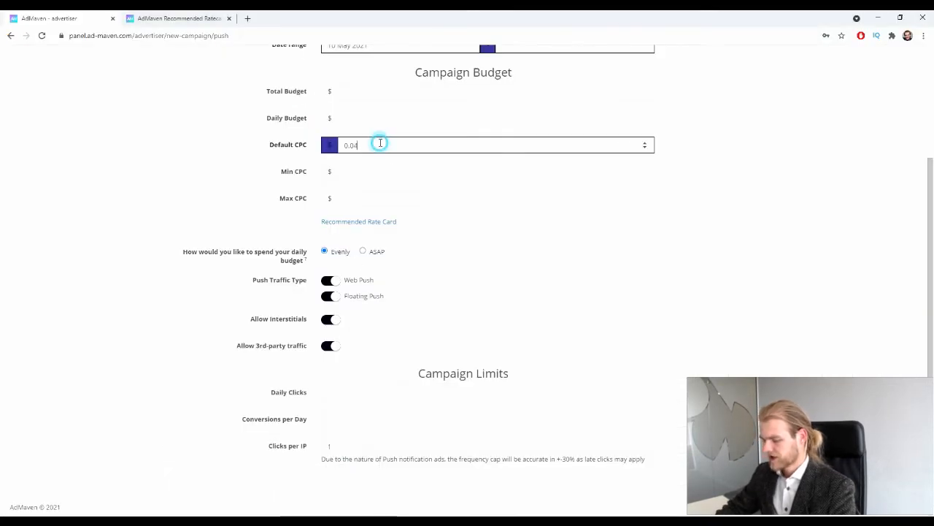
text(44)
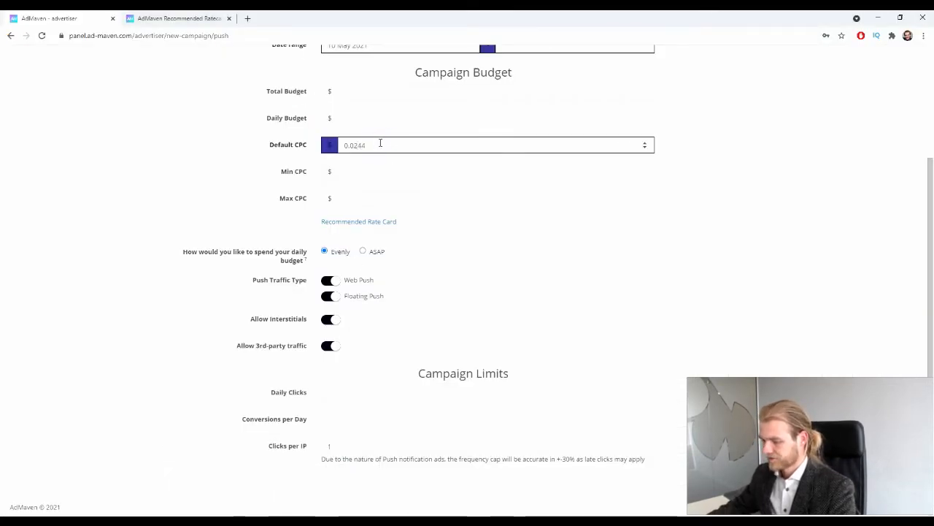
click(171, 167)
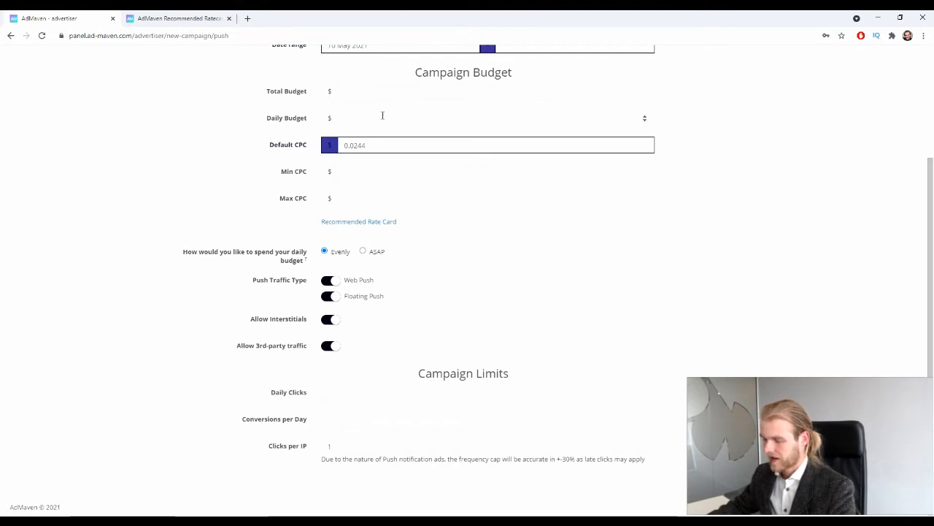
scroll(183, 196, up, 3)
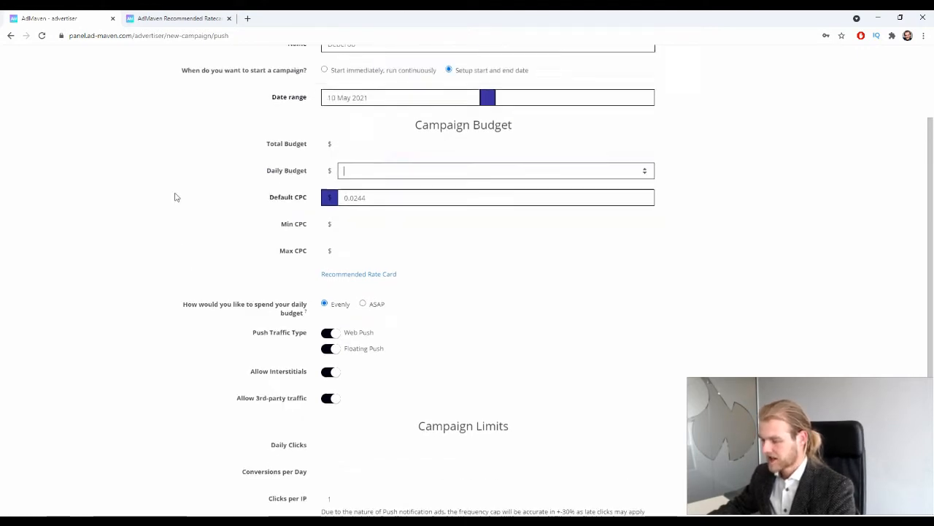
text(100)
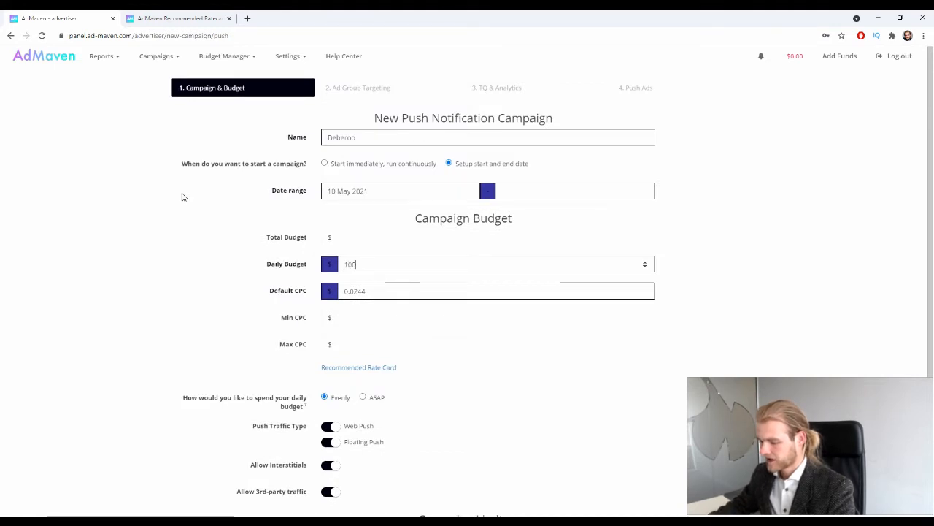
Step: Try the ASAP option for spending the daily budget, and return the setting to Evenly
scroll(127, 178, down, 2)
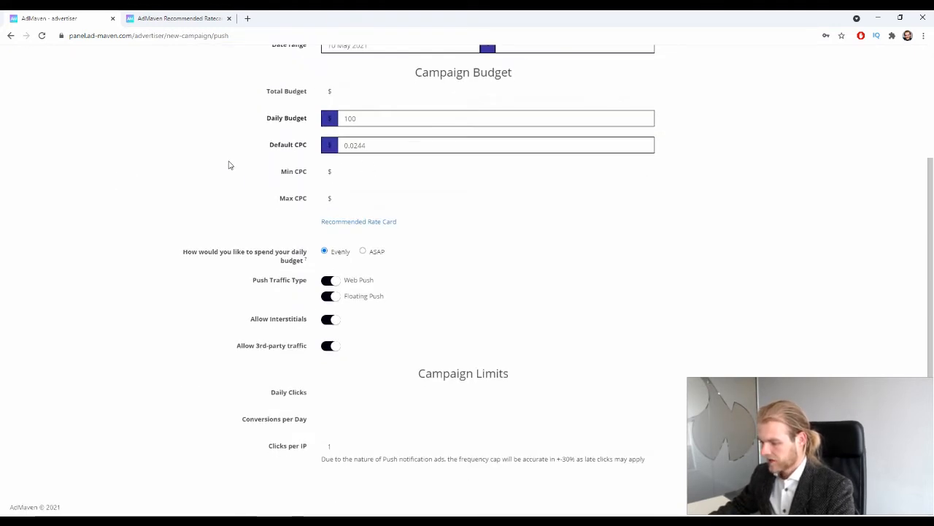
drag(278, 197, 306, 179)
click(273, 198)
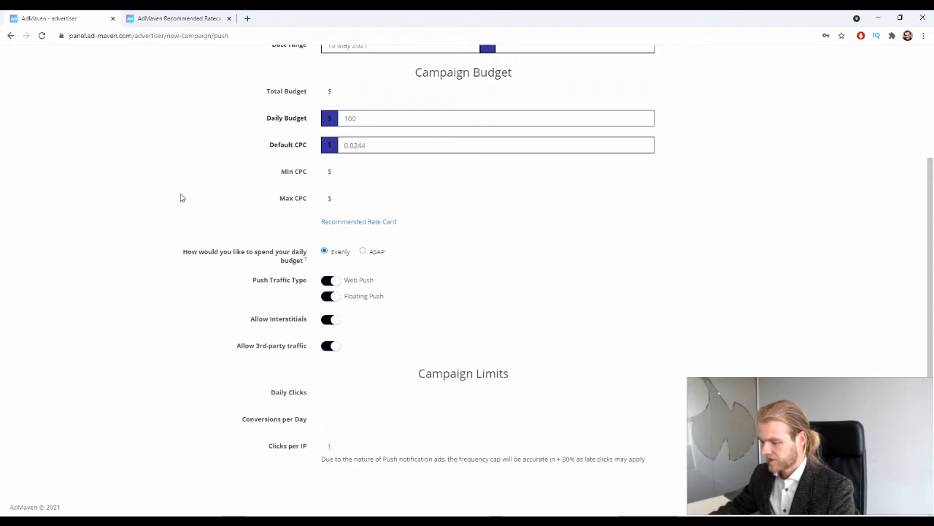
mouse_move(187, 254)
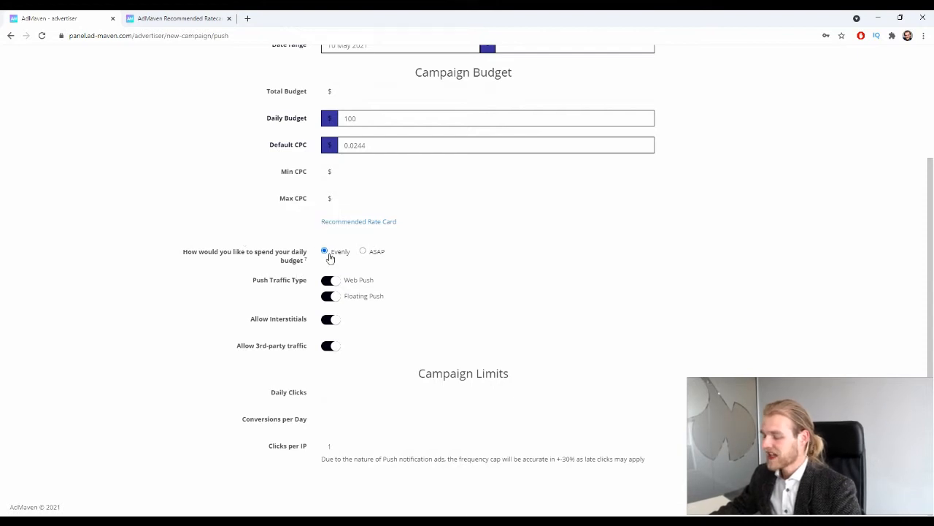
click(363, 250)
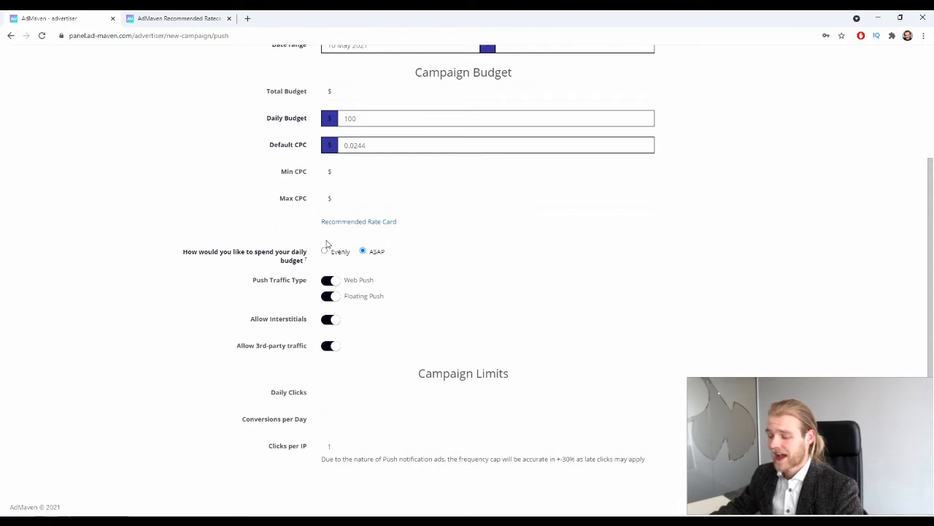
click(325, 249)
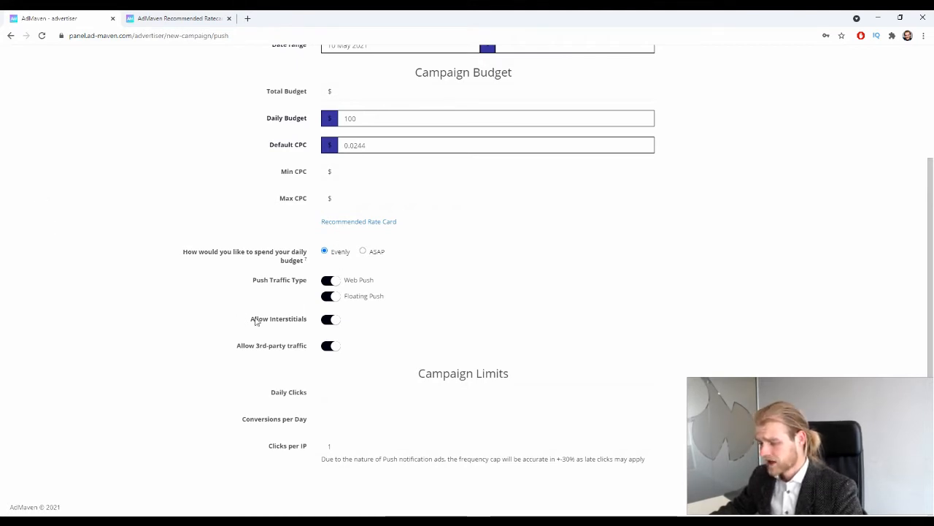
Step: Switch to the rate card workbook in Excel and compare the push_cpc and floater_cpc columns across the country rows
drag(254, 285, 309, 287)
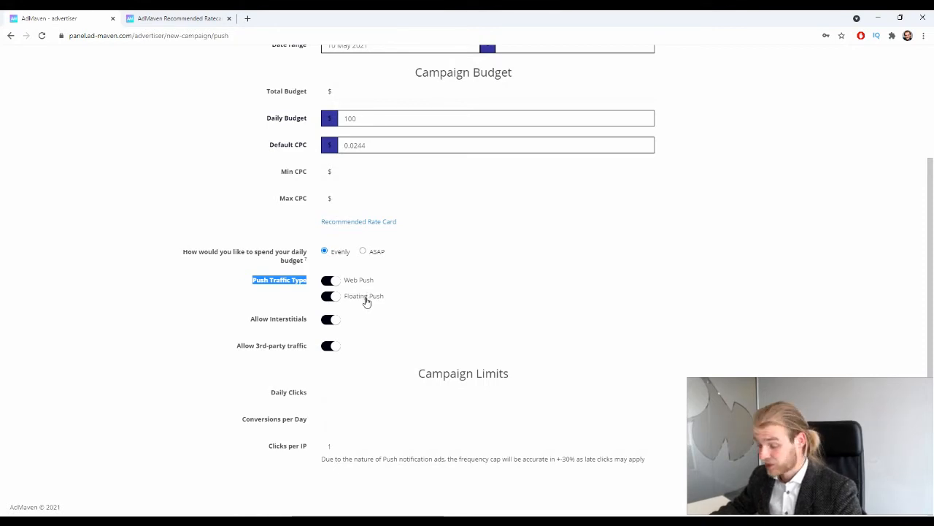
key(alt+Tab)
scroll(344, 268, up, 20)
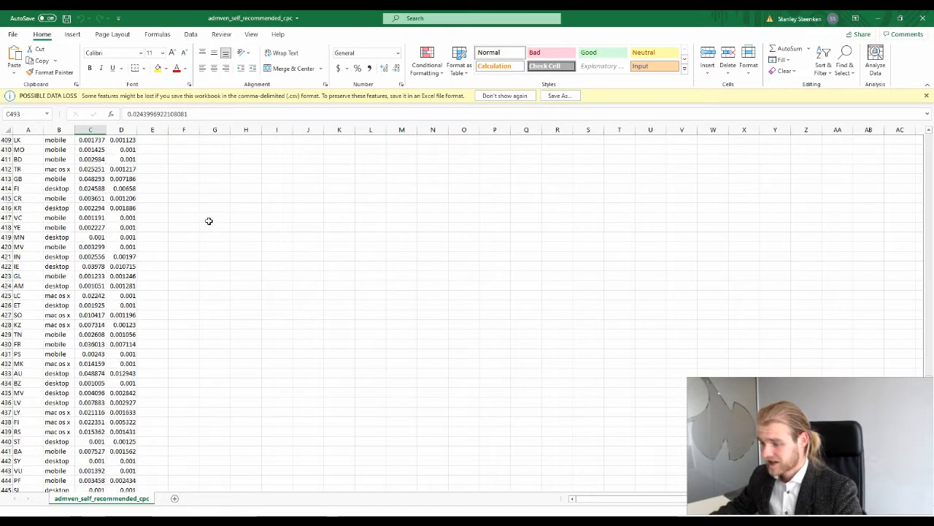
scroll(170, 192, up, 20)
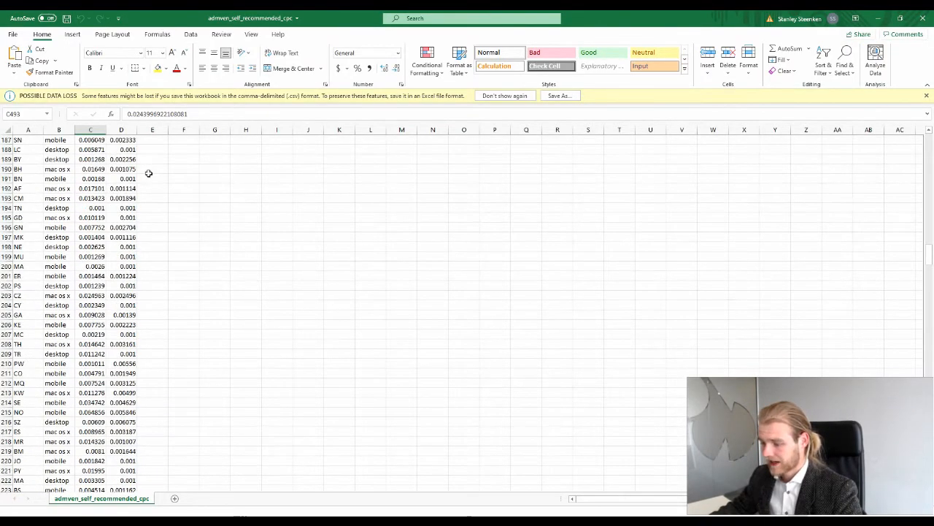
scroll(354, 241, up, 2)
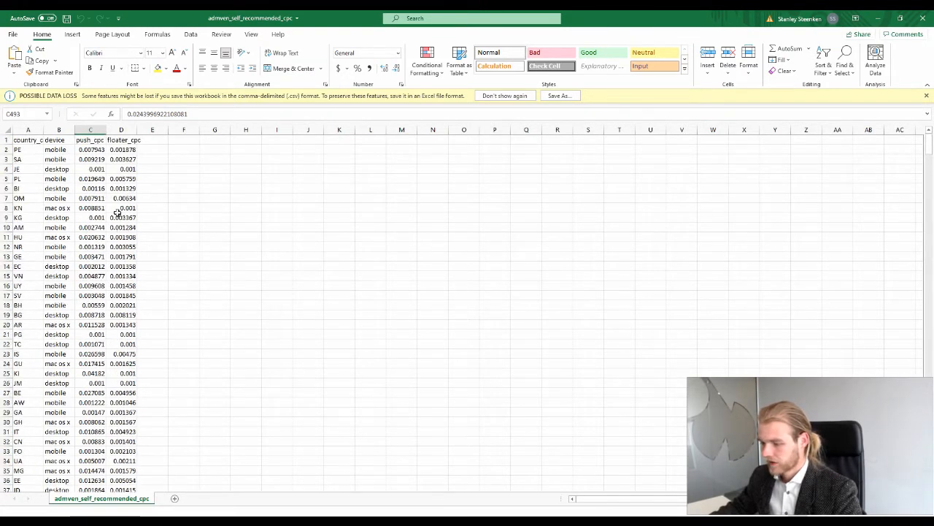
click(133, 138)
click(92, 140)
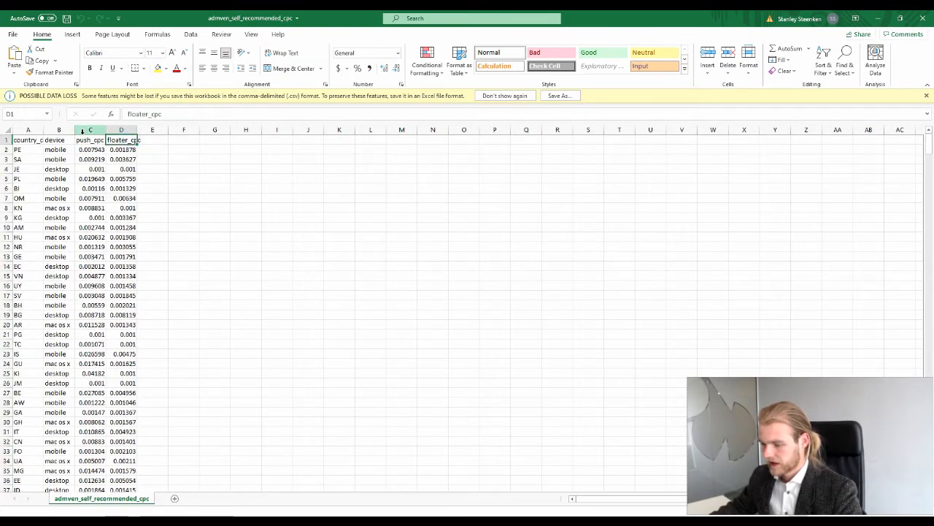
click(123, 139)
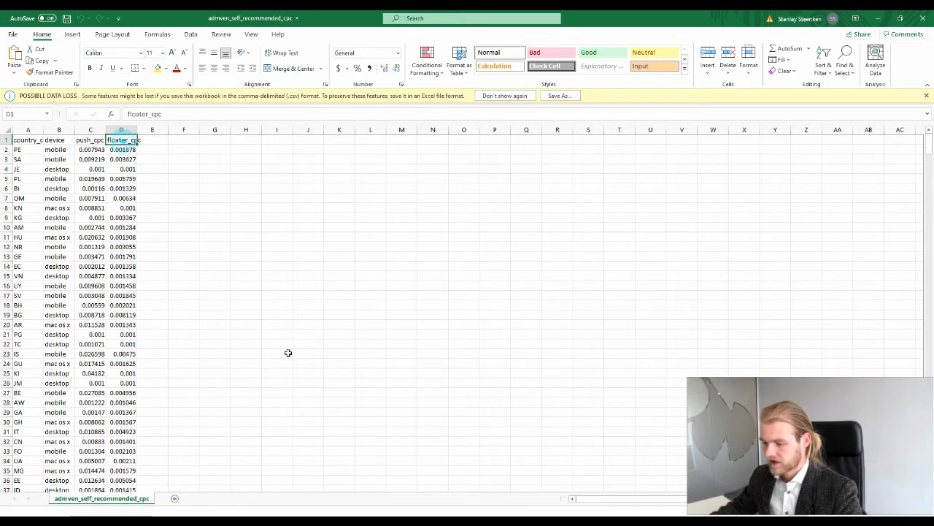
scroll(281, 348, down, 13)
scroll(275, 344, down, 20)
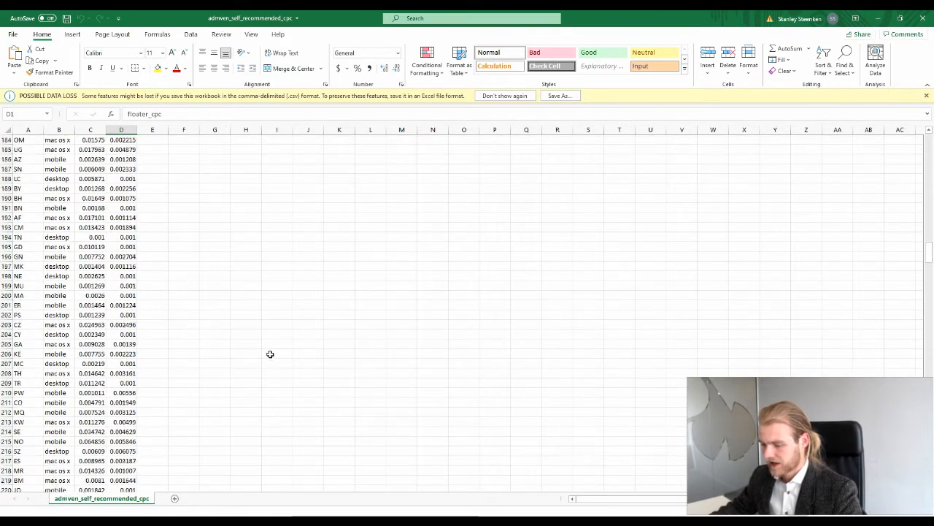
scroll(263, 351, up, 20)
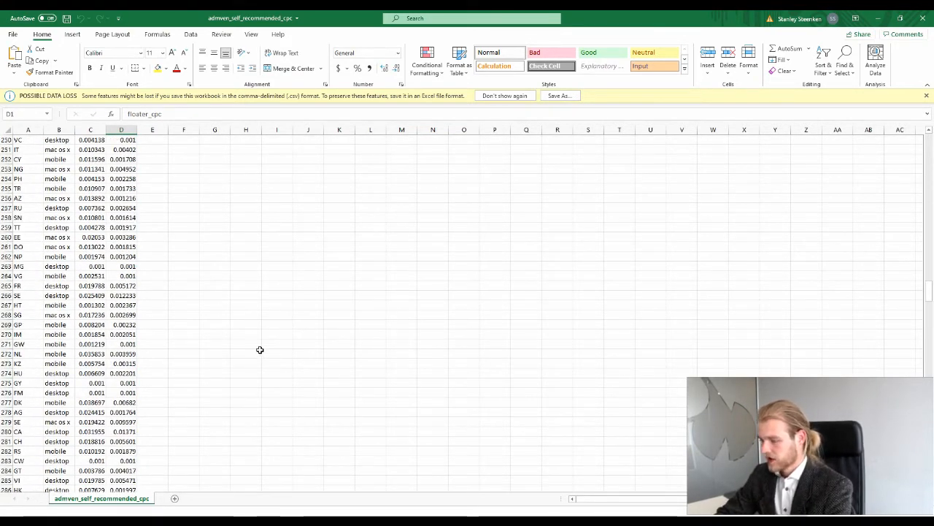
text(f)
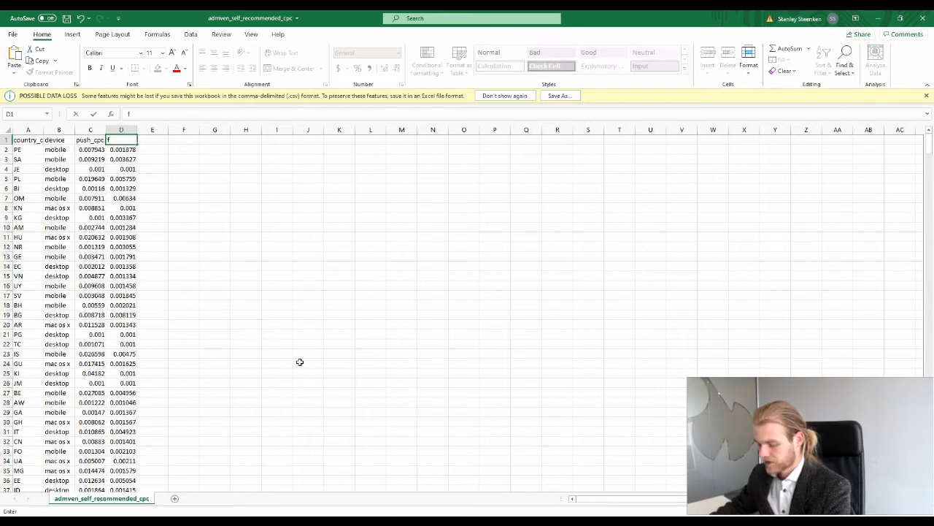
click(304, 396)
key(ctrl+z)
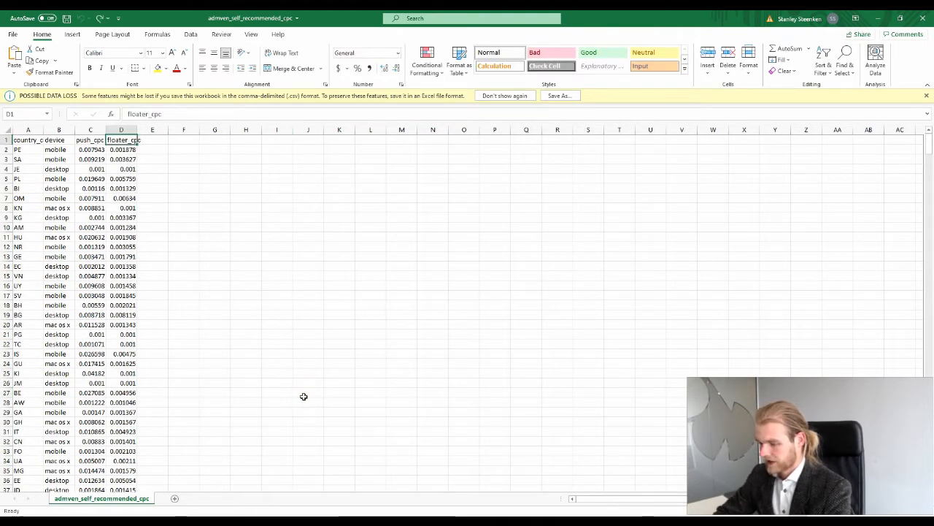
Step: Search the rate card for DE, step through several matches, close the search and look further down the rows
key(ctrl+f)
text(DE)
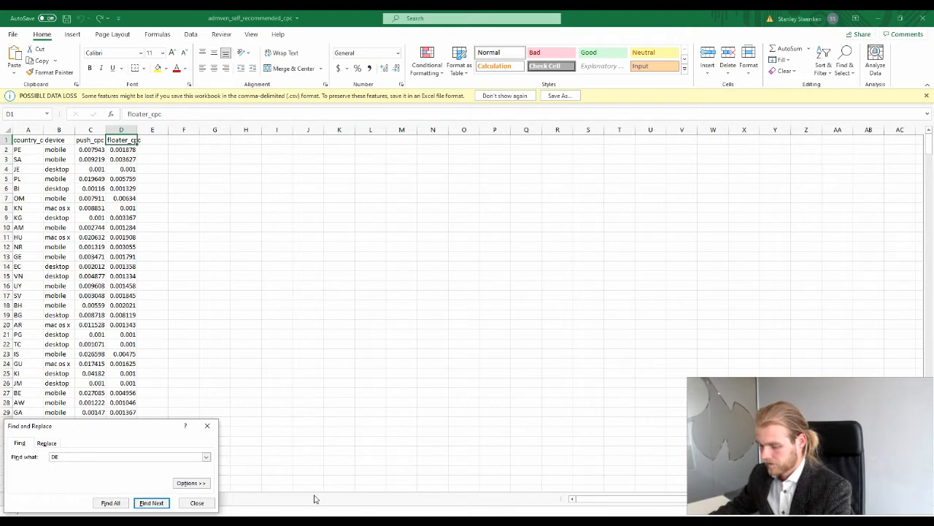
click(150, 503)
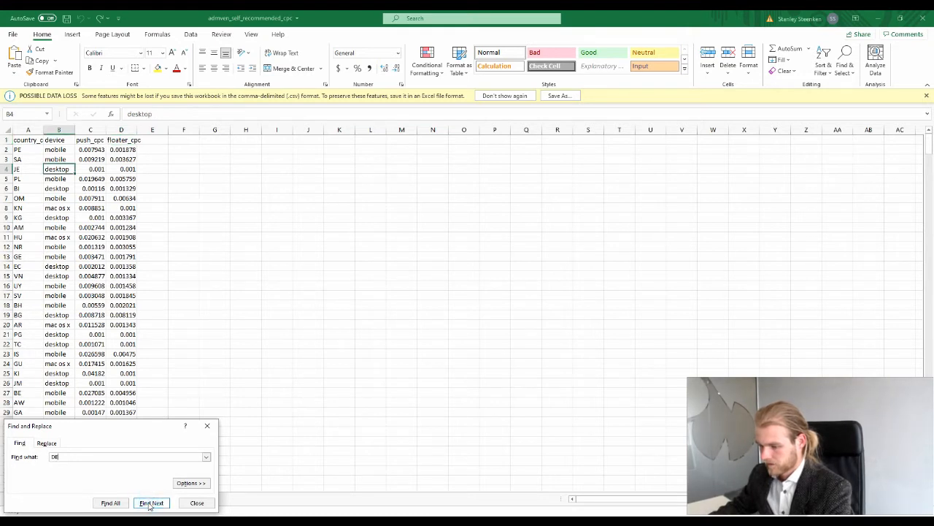
click(151, 503)
click(150, 503)
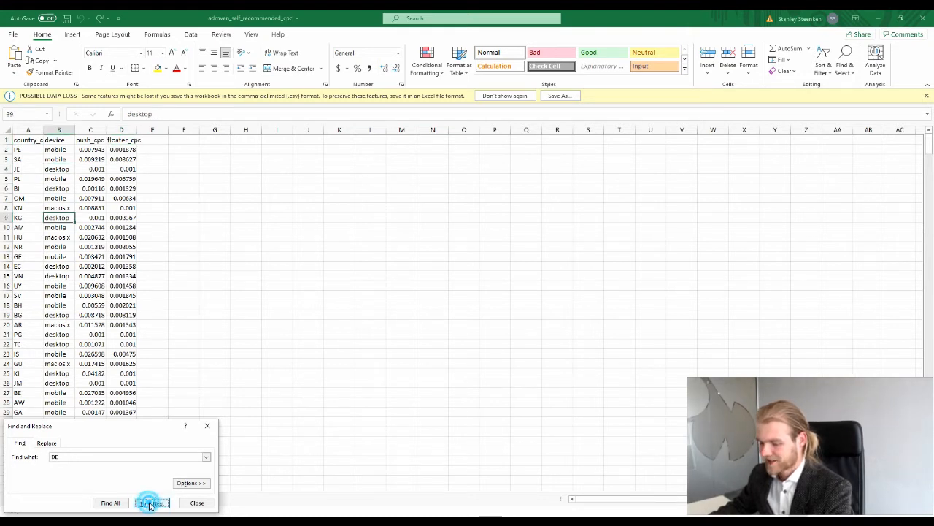
click(150, 503)
click(150, 503)
click(207, 425)
scroll(230, 413, down, 20)
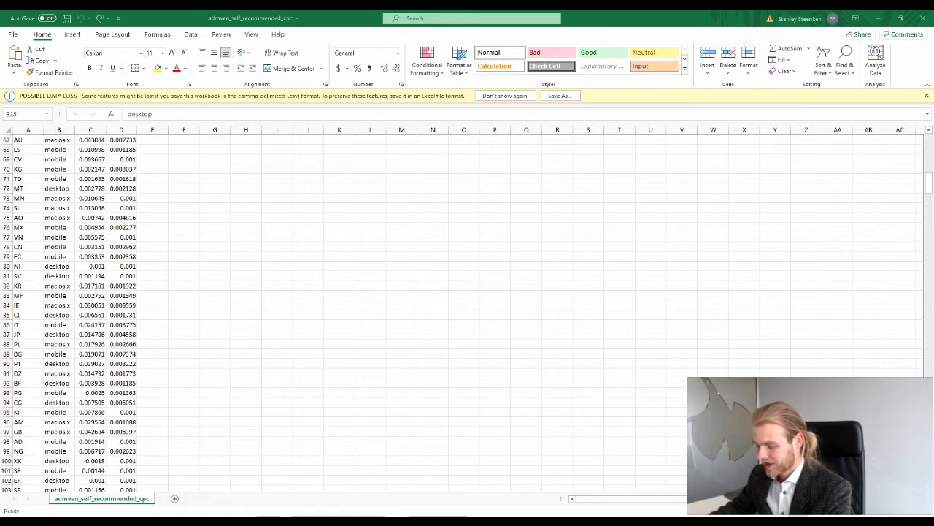
Step: Switch back to the AdMaven campaign form in the browser and turn off Web Push traffic
click(343, 476)
click(154, 305)
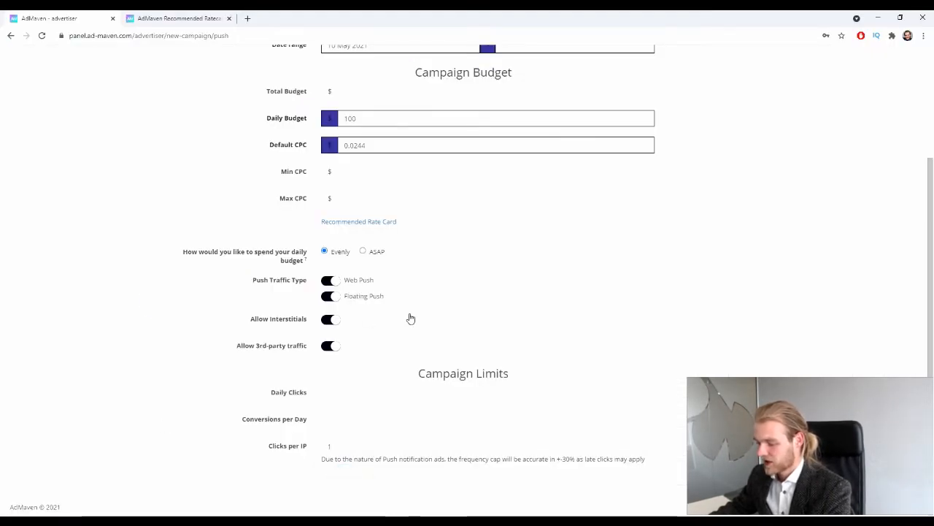
click(327, 279)
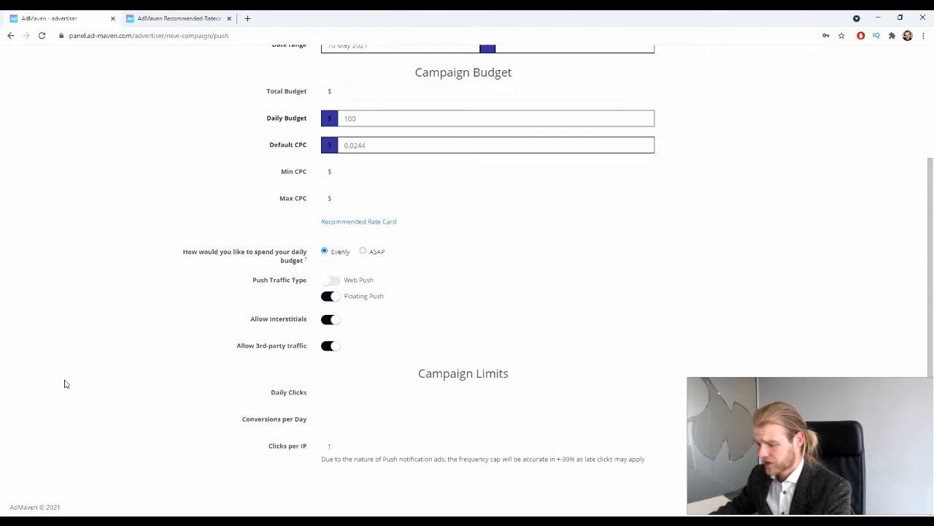
Step: Set the default CPC to $0.01 and make sure Floating Push is enabled as the push traffic type
scroll(65, 383, up, 2)
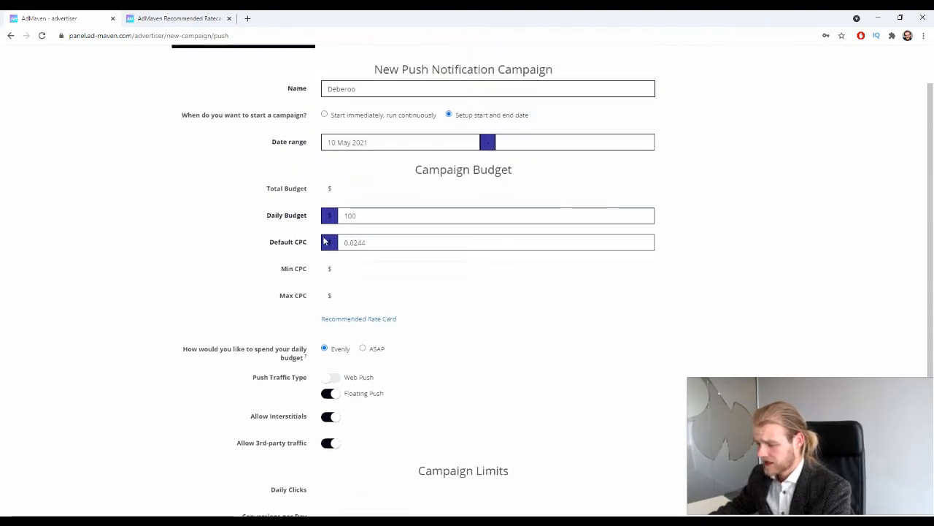
click(403, 238)
key(shift+Left)
key(shift+Left)
key(shift+Left)
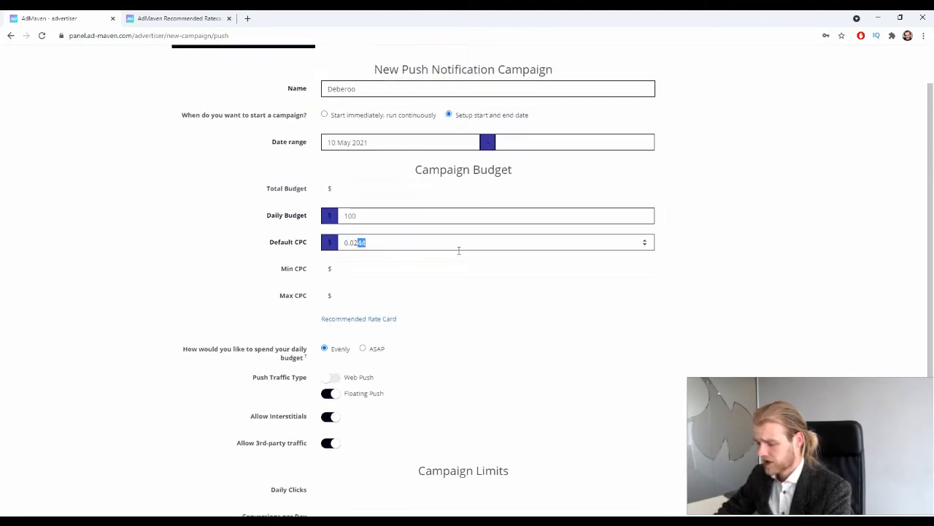
text(1)
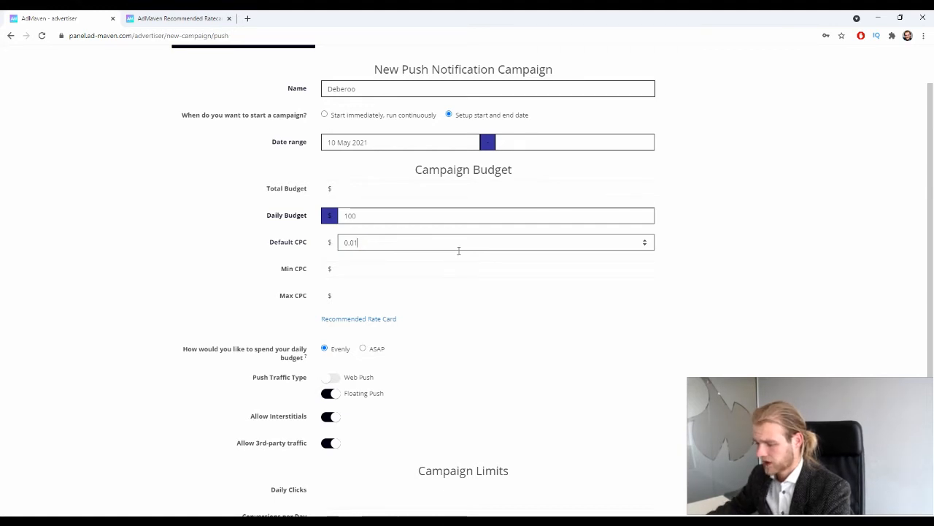
click(509, 389)
scroll(509, 389, down, 1)
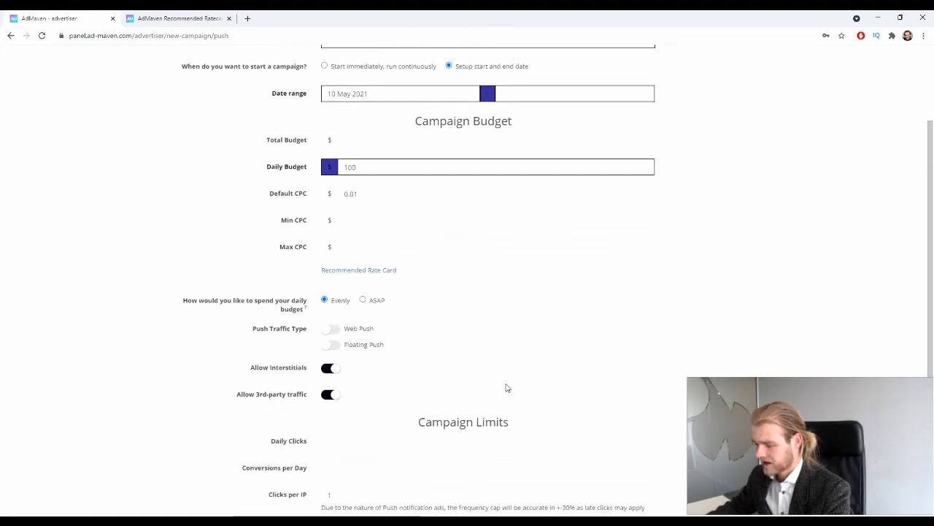
click(334, 346)
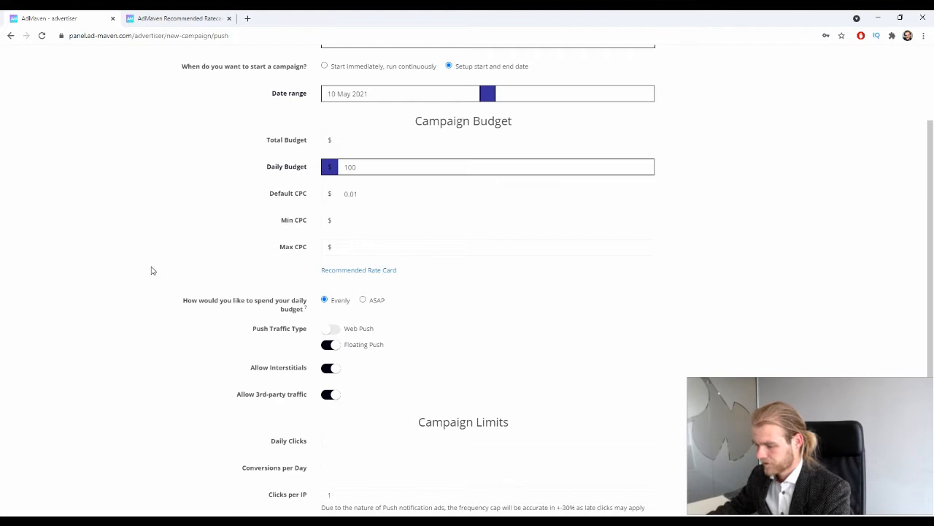
Step: Switch the Allow Interstitials setting off and back on
scroll(414, 235, down, 1)
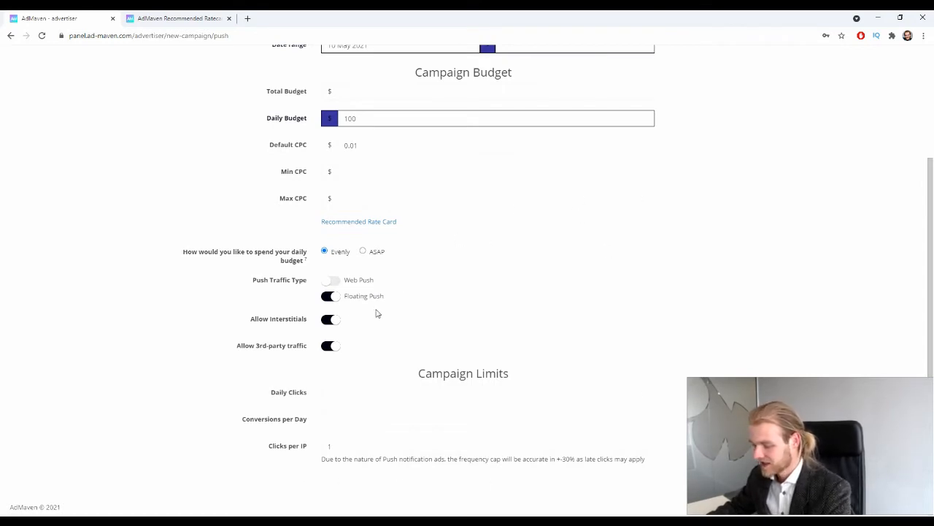
drag(253, 325, 284, 327)
click(290, 321)
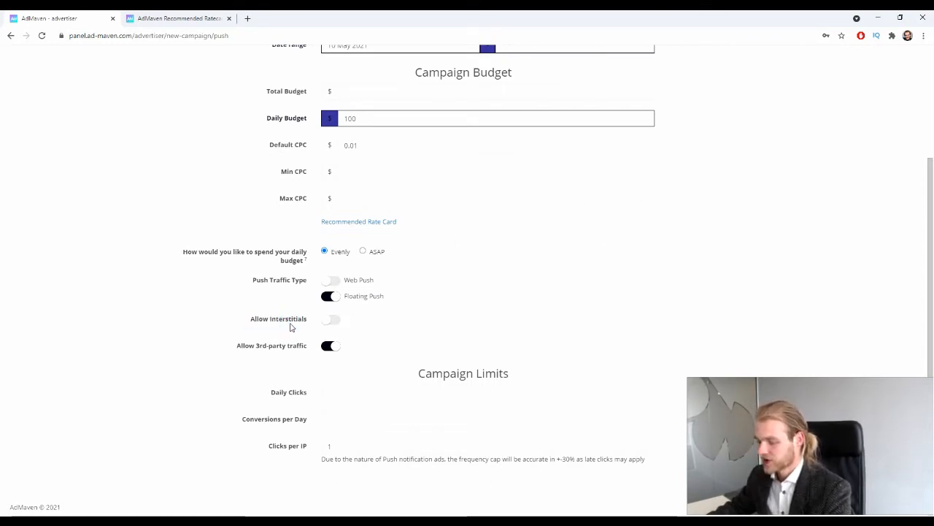
click(290, 325)
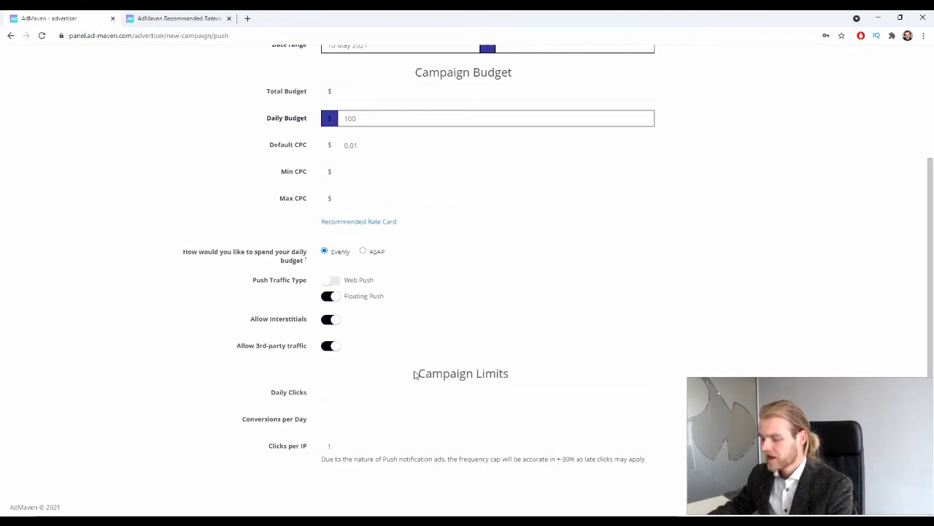
Step: Examine the Daily Clicks and Conversions per Day fields in the campaign limits, leaving both empty
drag(418, 373, 533, 375)
click(467, 393)
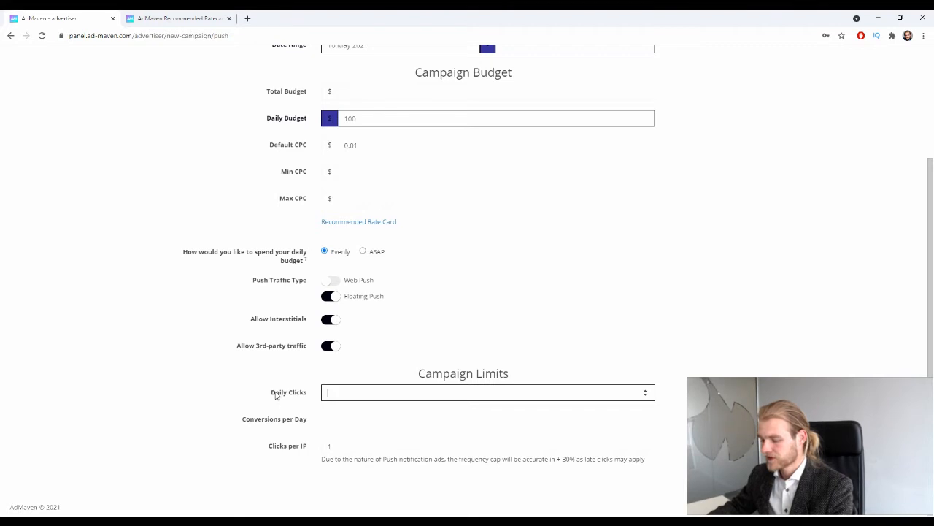
drag(272, 395, 309, 394)
click(215, 399)
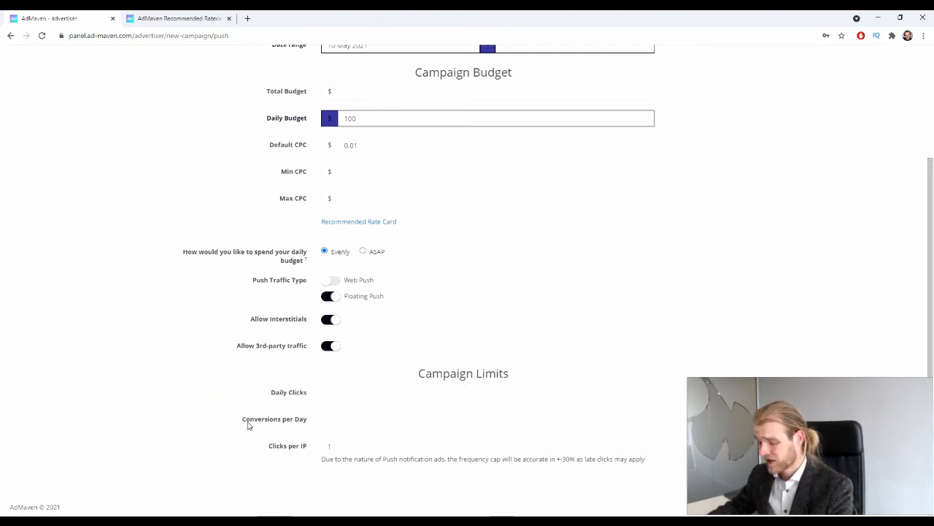
drag(235, 422, 309, 431)
click(345, 424)
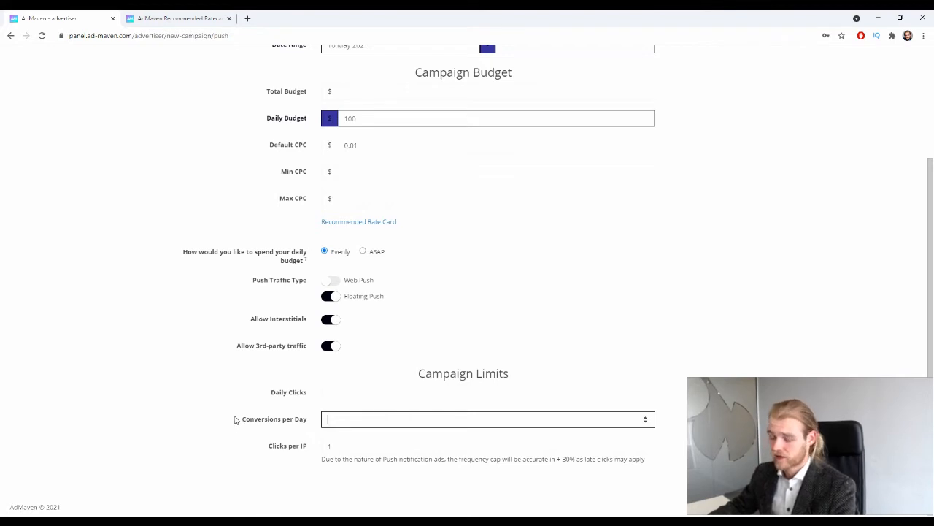
click(385, 416)
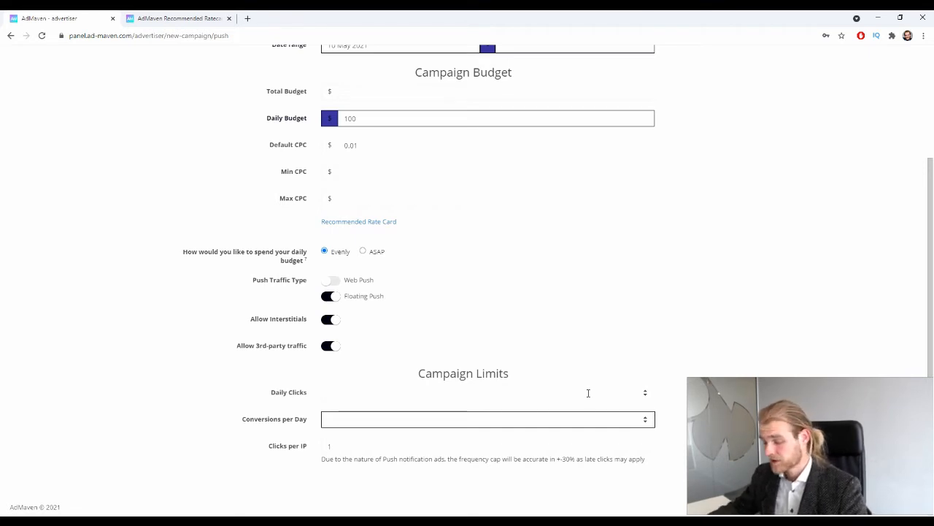
click(192, 374)
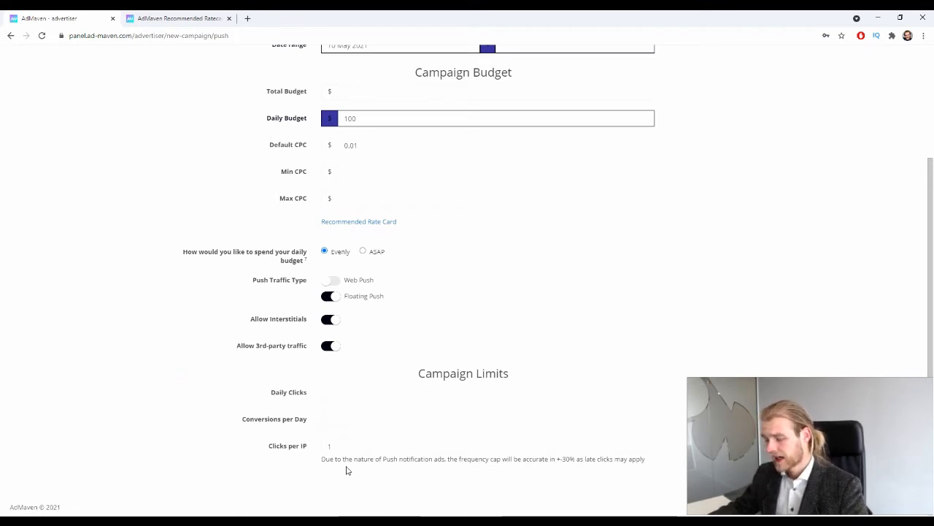
Step: Set the campaign's Clicks per IP limit to 2
click(347, 444)
key(BackSpace)
text(2)
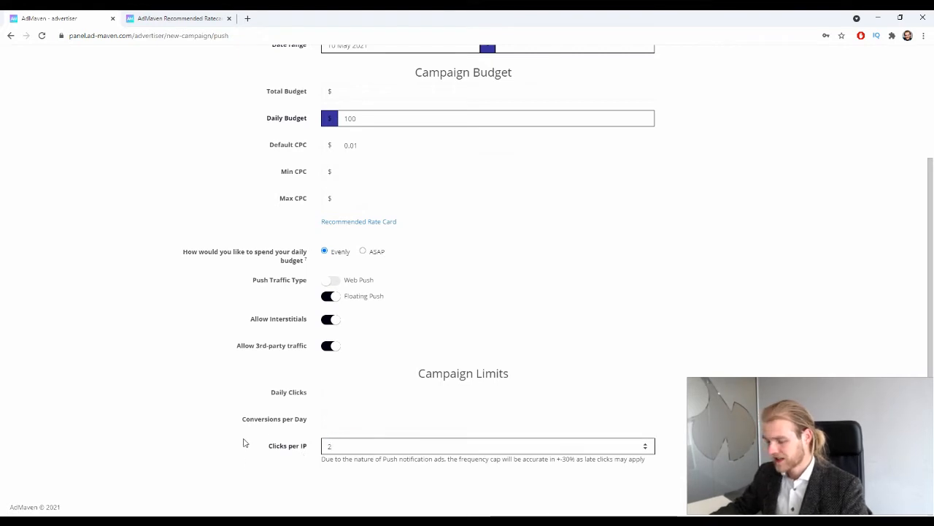
Step: Save the campaign and budget settings and proceed to the Ad Group Targeting stage
click(247, 460)
click(624, 482)
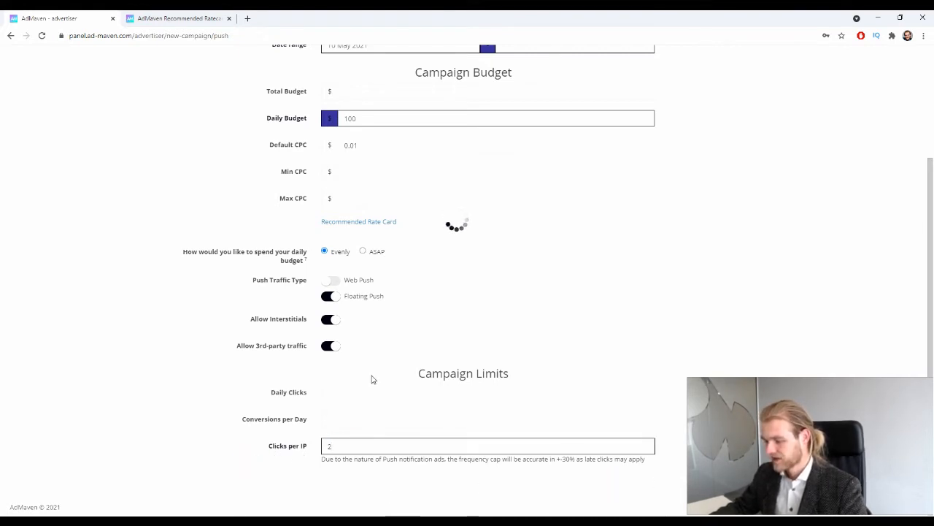
scroll(381, 371, up, 3)
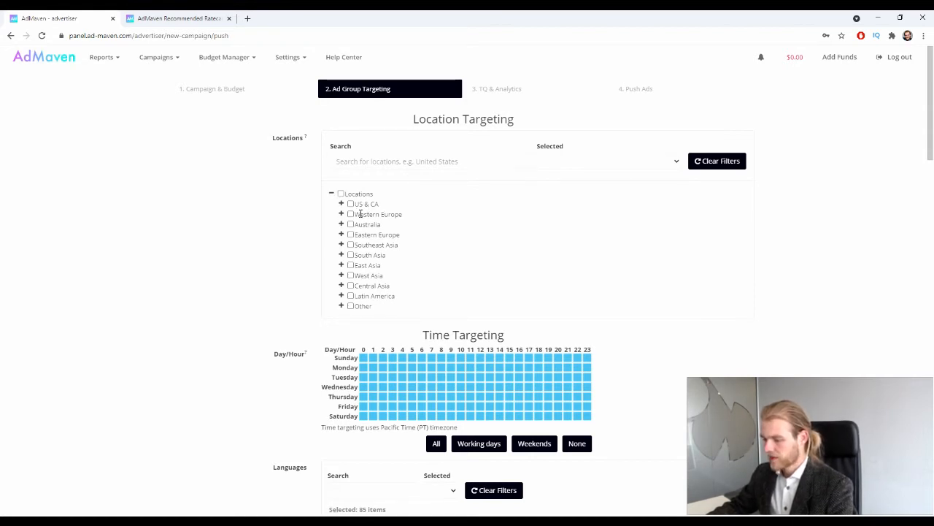
Step: Examine the Western Europe locations, including Germany's states and the districts under Berlin
click(340, 215)
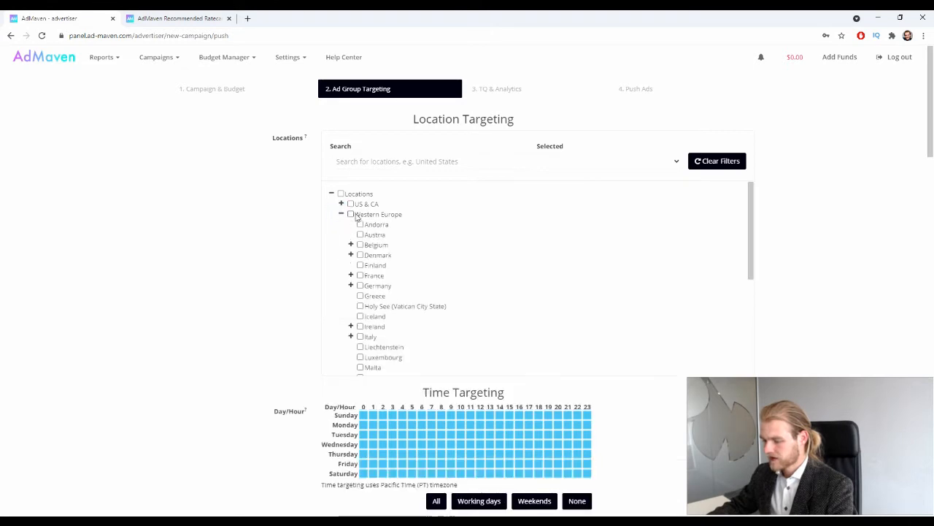
scroll(417, 229, down, 1)
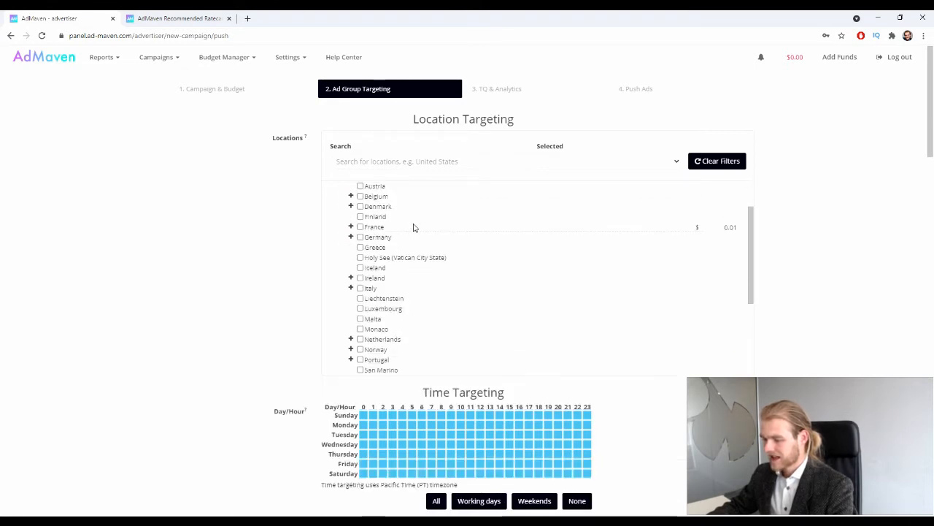
click(350, 237)
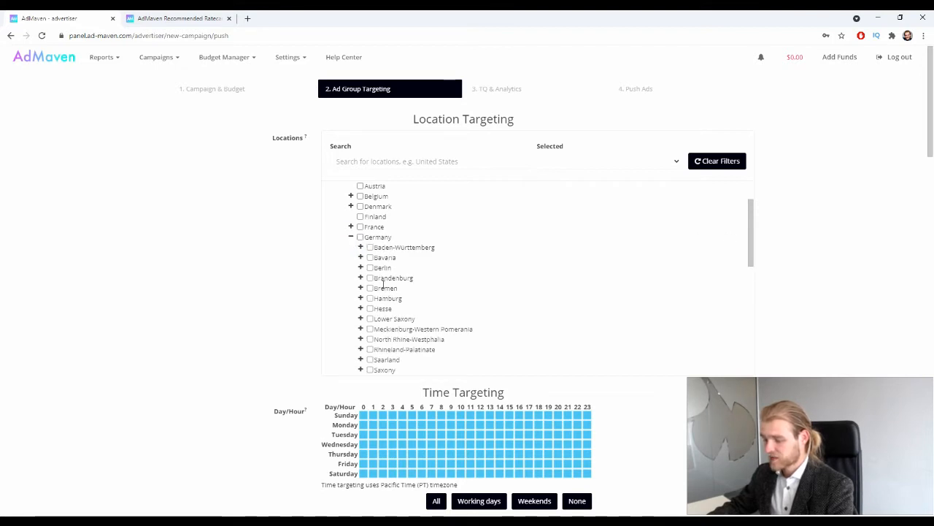
click(351, 237)
click(351, 237)
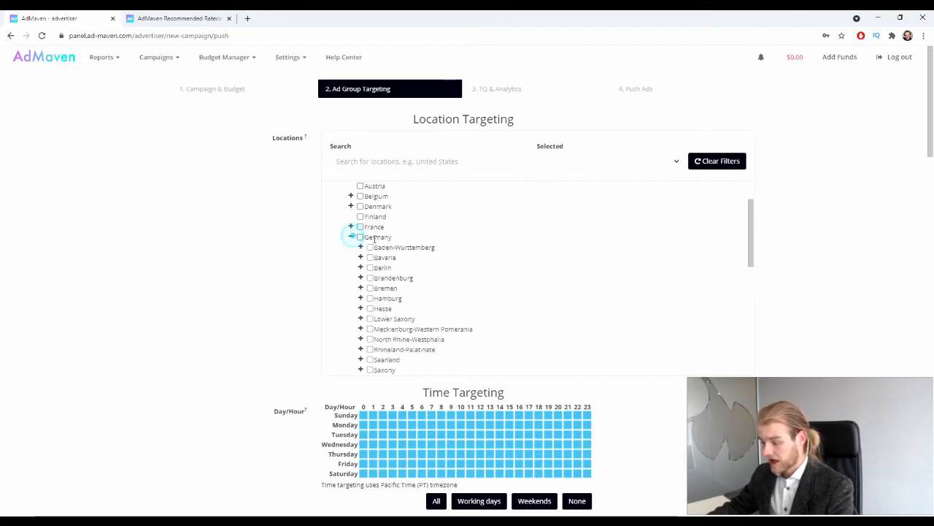
scroll(356, 230, down, 2)
click(360, 219)
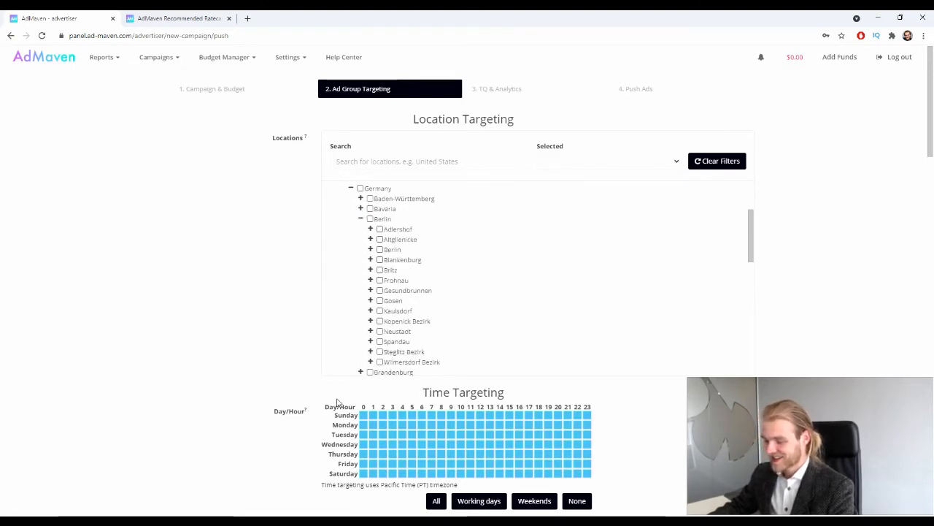
scroll(363, 340, up, 2)
scroll(363, 339, up, 2)
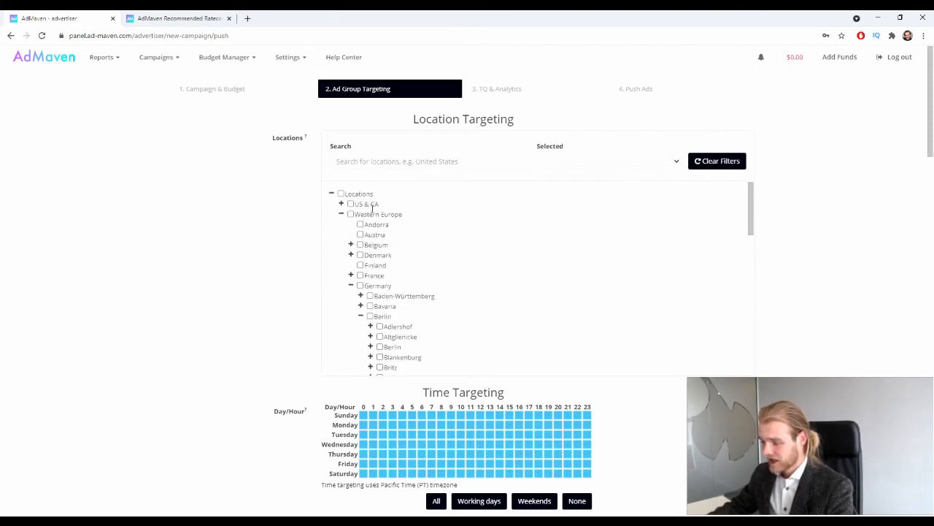
Step: Collapse Germany's list of states and select the whole country as the targeted location
click(350, 286)
scroll(377, 243, down, 2)
scroll(373, 238, down, 2)
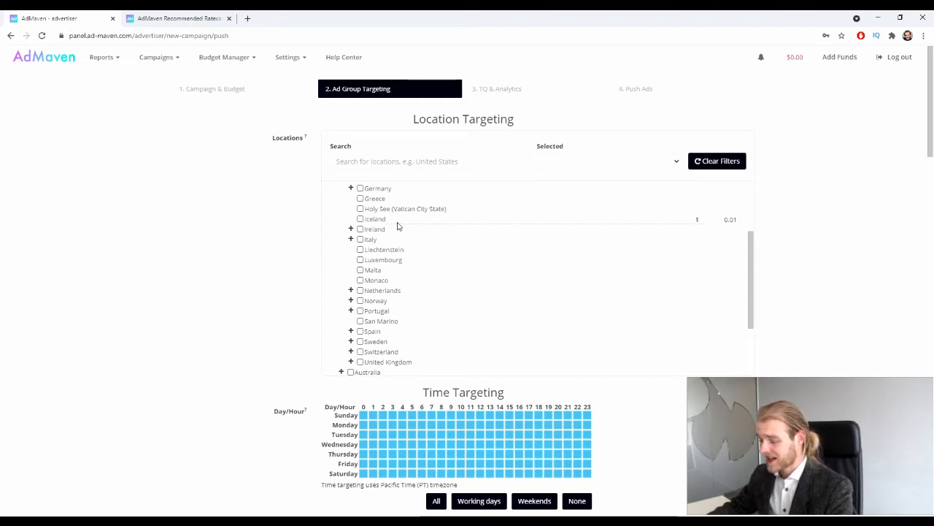
scroll(384, 224, up, 1)
scroll(384, 226, up, 1)
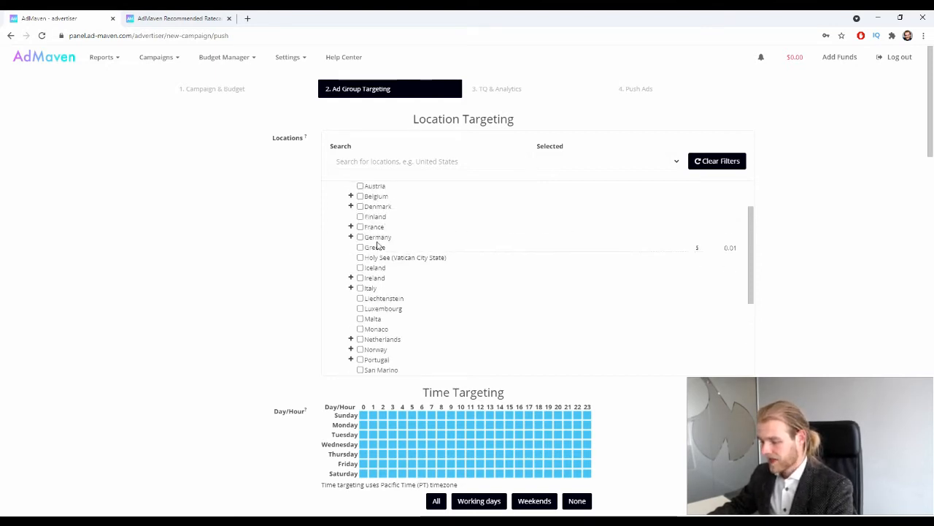
scroll(388, 241, down, 1)
scroll(379, 241, up, 1)
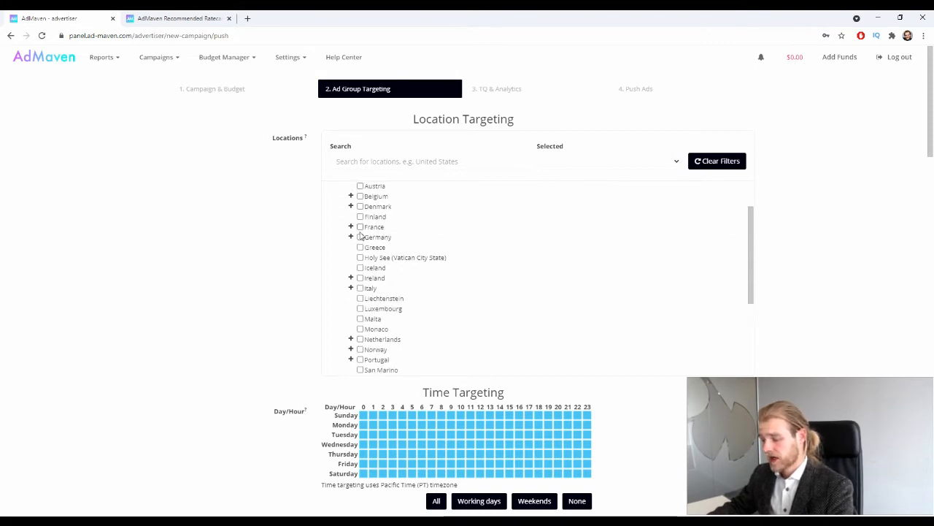
click(360, 237)
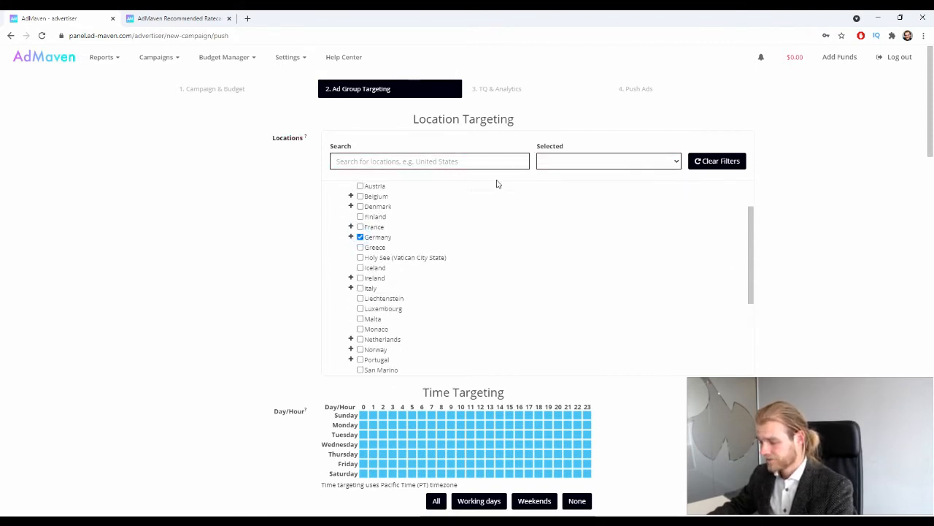
Step: Search the locations for "gere" and expand Western Europe in the filtered list
click(620, 161)
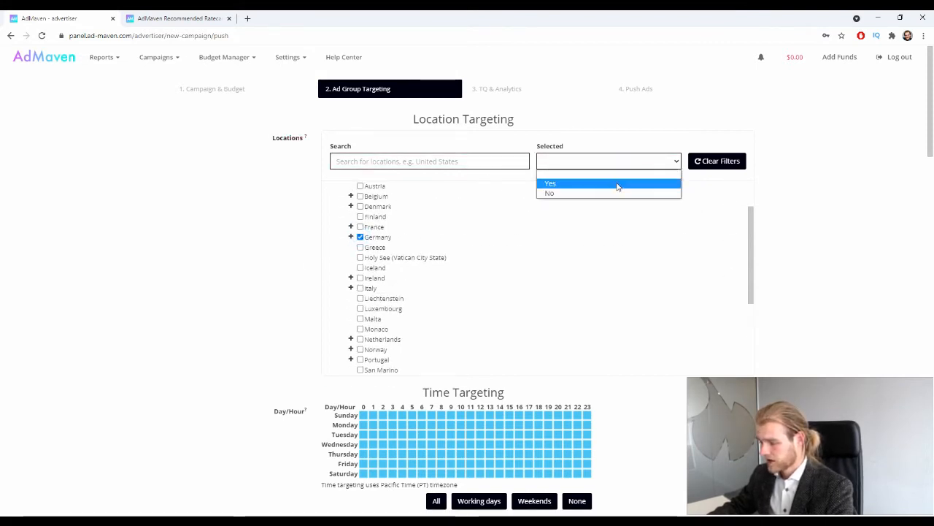
click(246, 213)
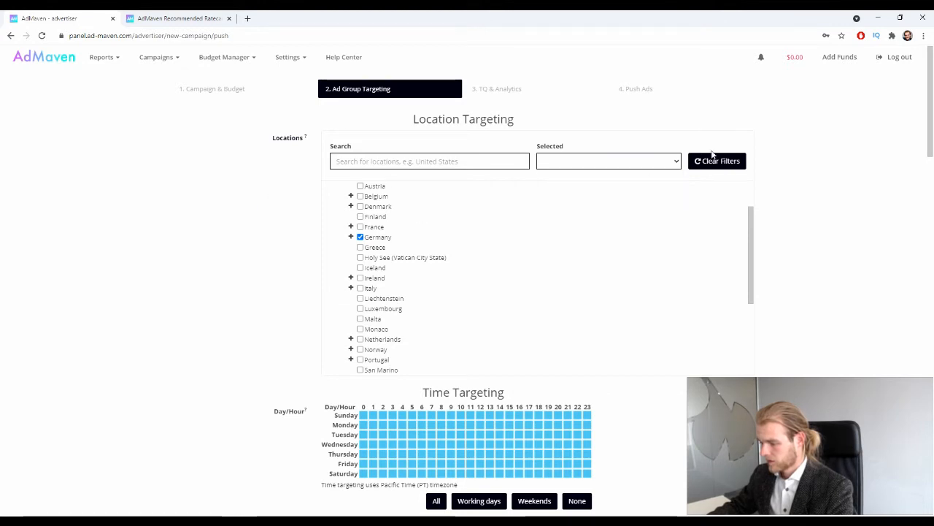
scroll(402, 250, down, 2)
scroll(392, 226, up, 3)
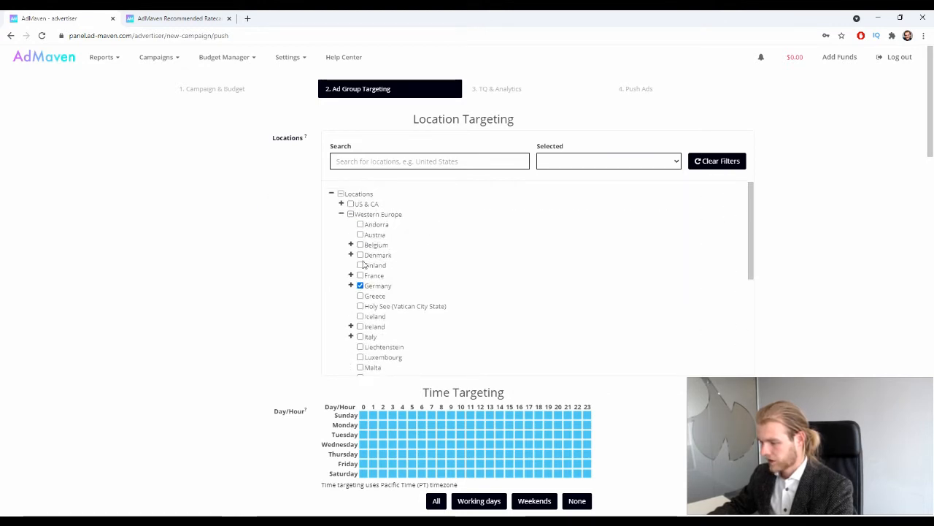
click(415, 161)
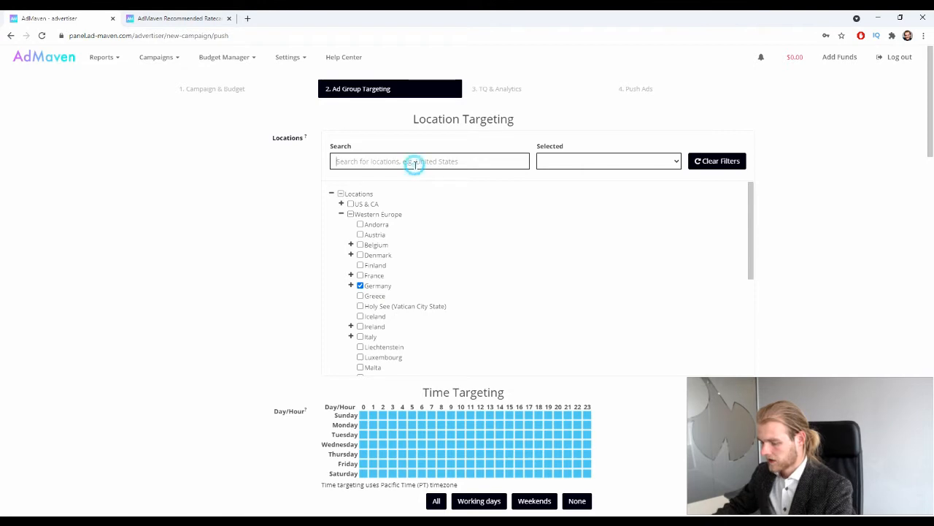
text(gere)
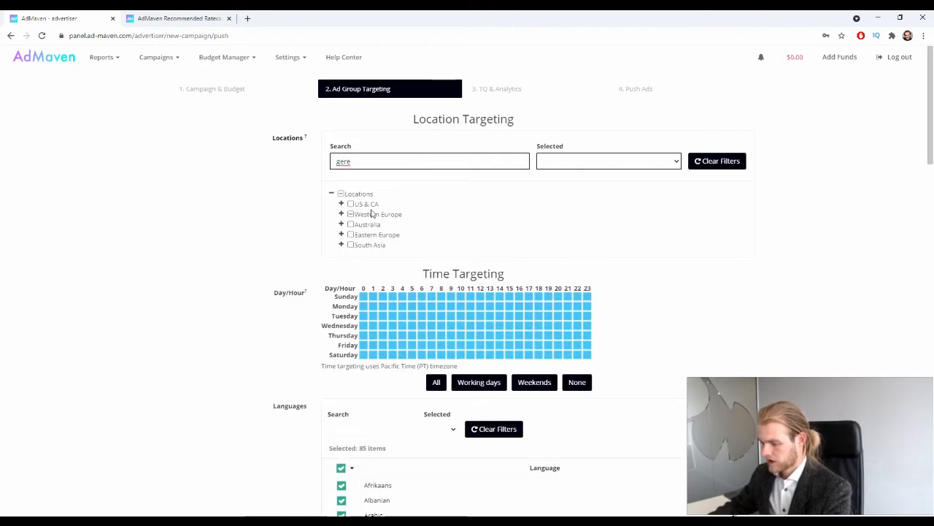
click(341, 214)
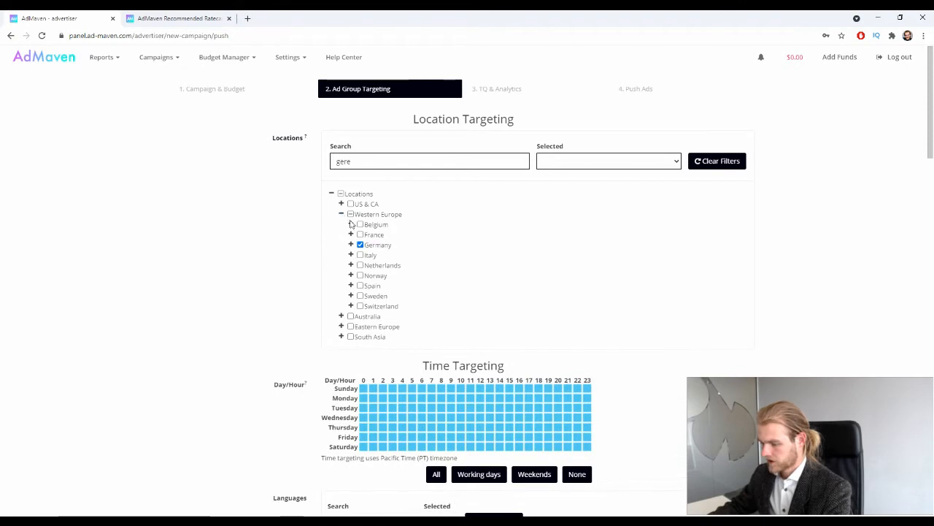
Step: Filter the location list by selected status, trying Yes and No, and reset that filter to blank
click(638, 167)
click(563, 191)
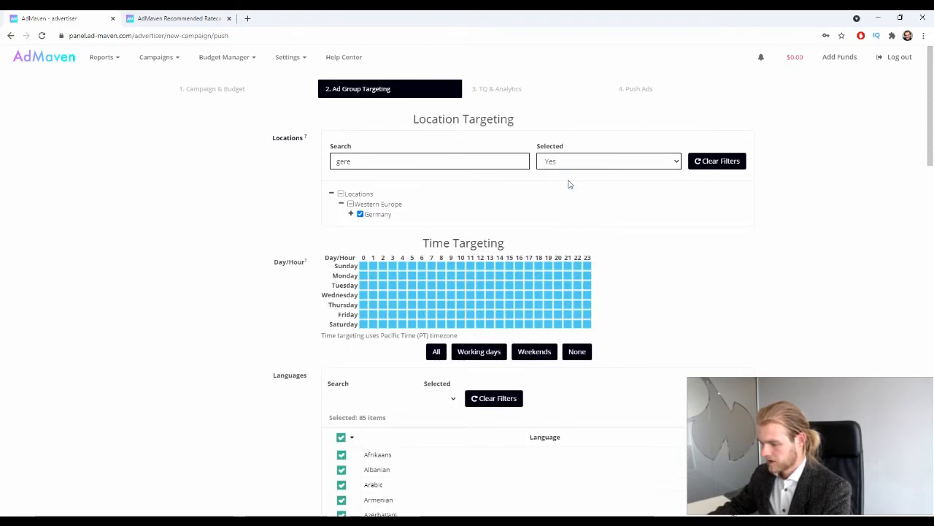
click(588, 163)
click(576, 193)
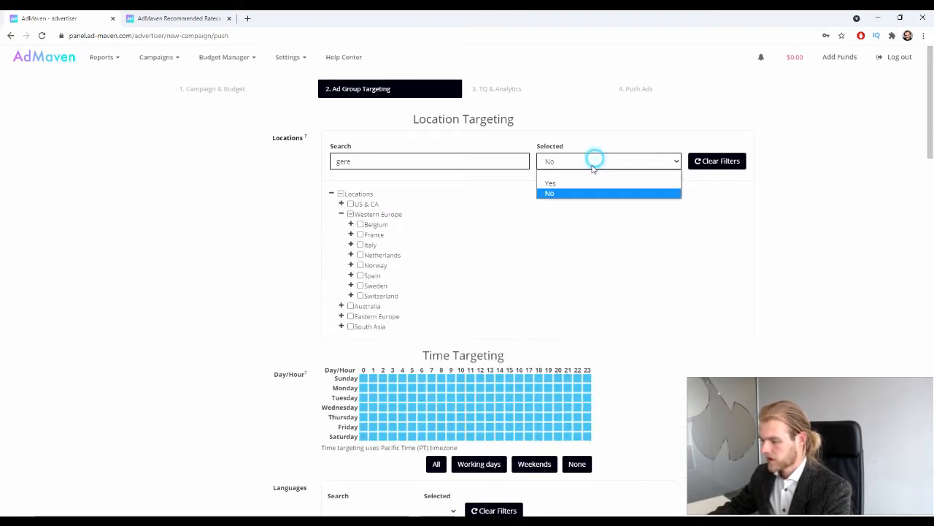
click(582, 182)
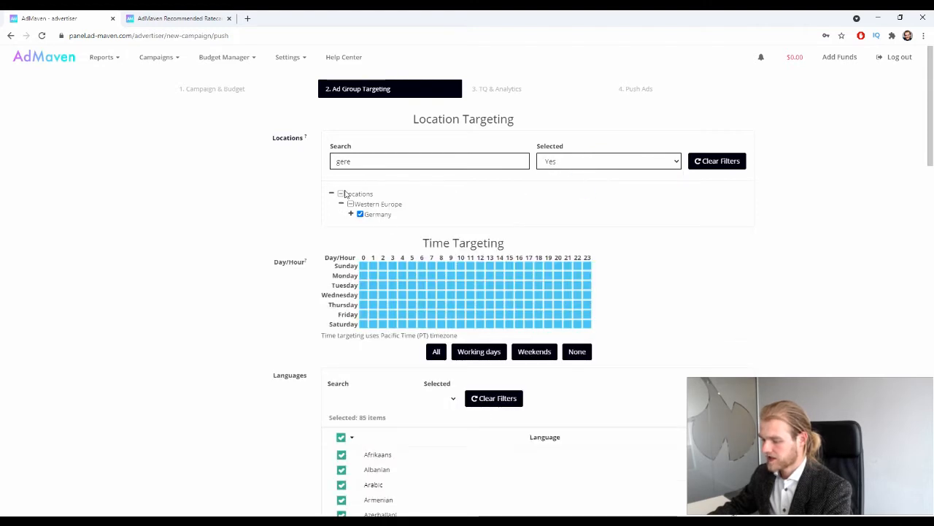
click(597, 160)
click(575, 184)
click(576, 166)
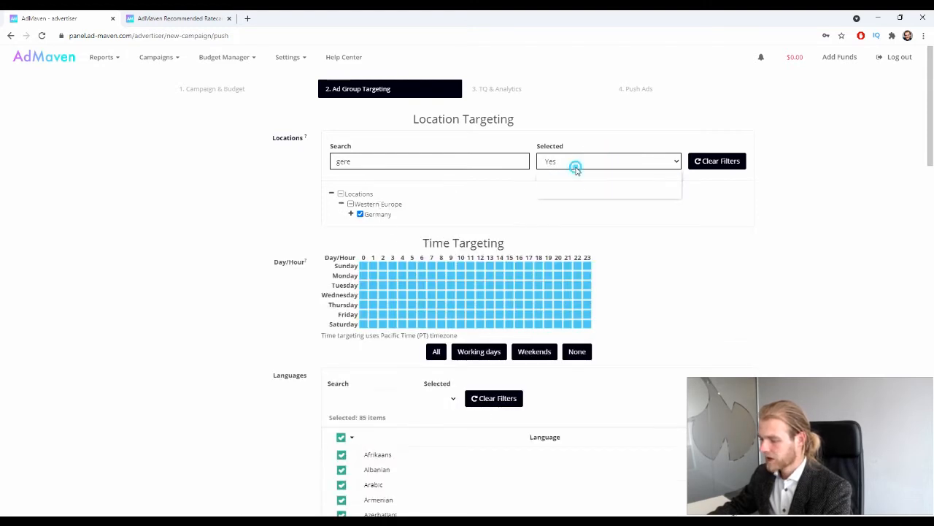
click(572, 175)
Step: Examine the Time Targeting day and hour grid and its note about the Pacific Time timezone
scroll(743, 246, down, 2)
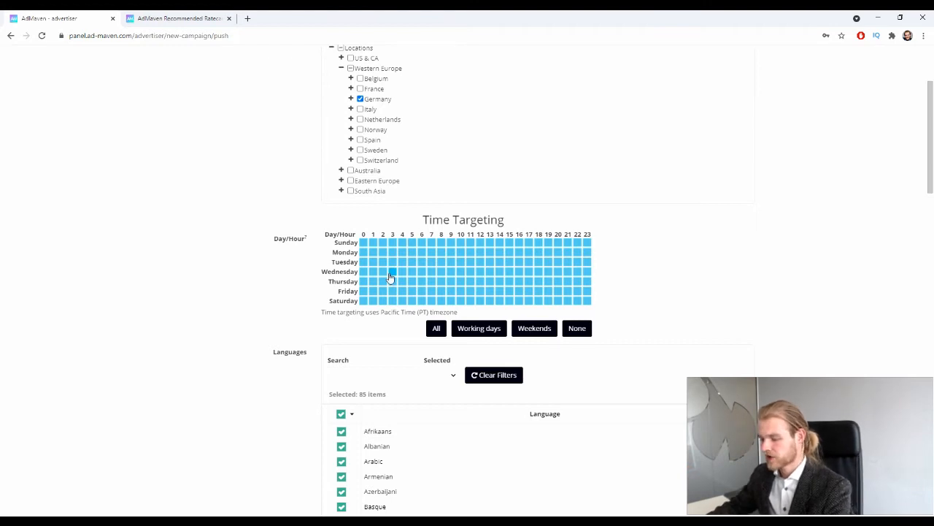
drag(317, 316, 409, 328)
click(249, 317)
click(330, 313)
click(307, 314)
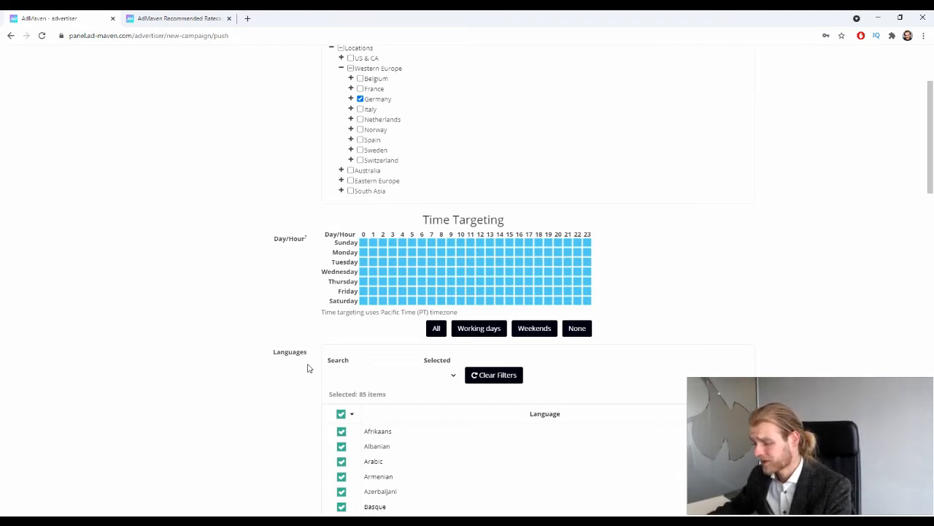
Step: Deselect all targeted languages, search for "germ" and select only German
scroll(307, 368, down, 4)
scroll(255, 157, up, 1)
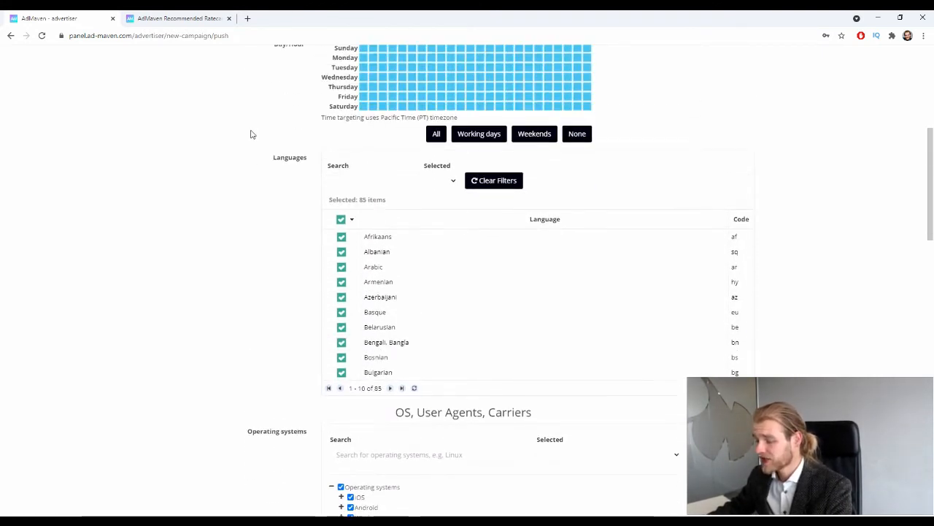
click(397, 186)
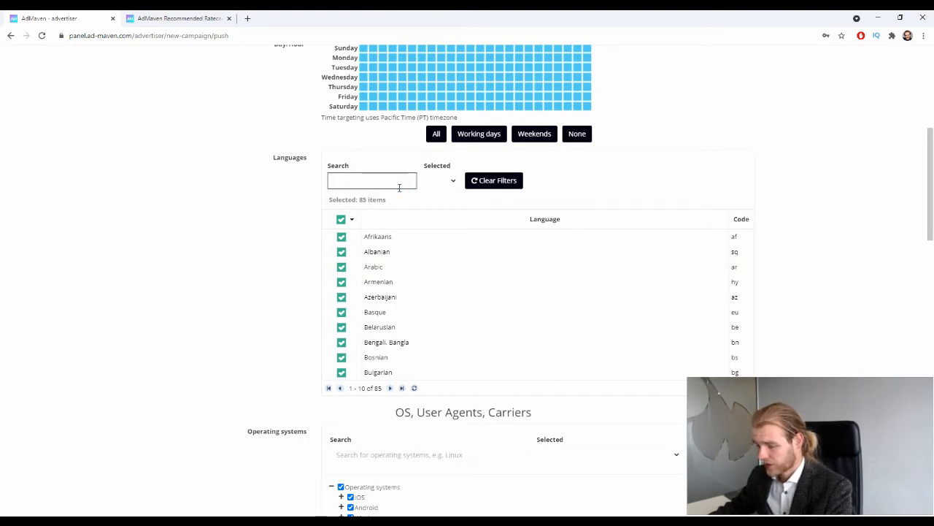
click(341, 219)
click(340, 219)
click(340, 219)
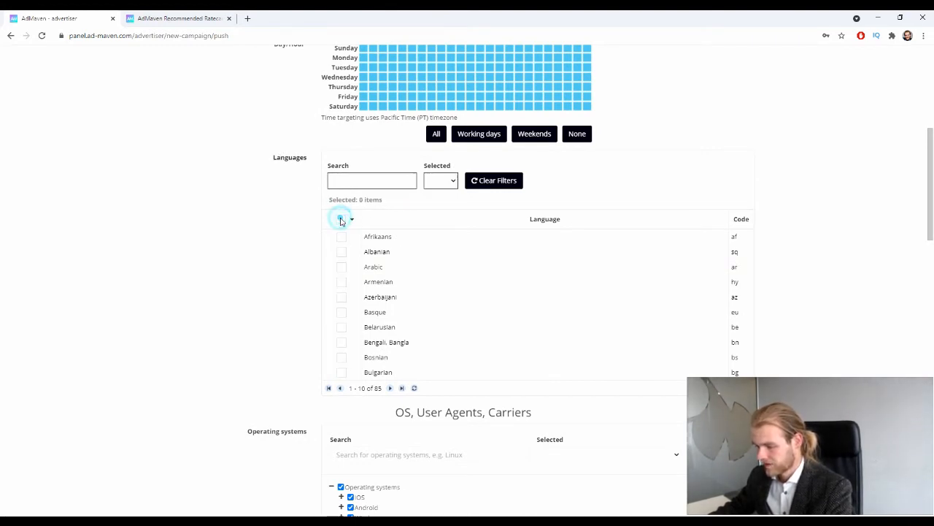
click(368, 179)
text(germ)
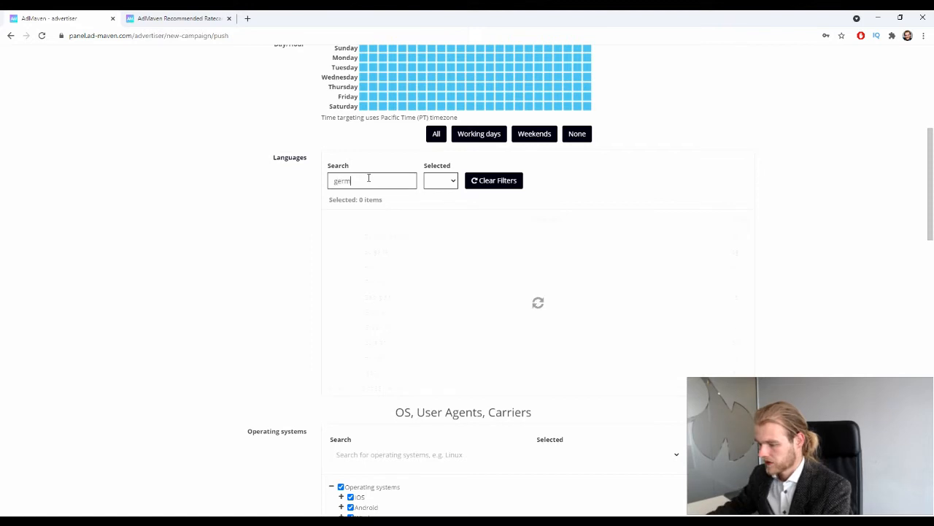
click(341, 237)
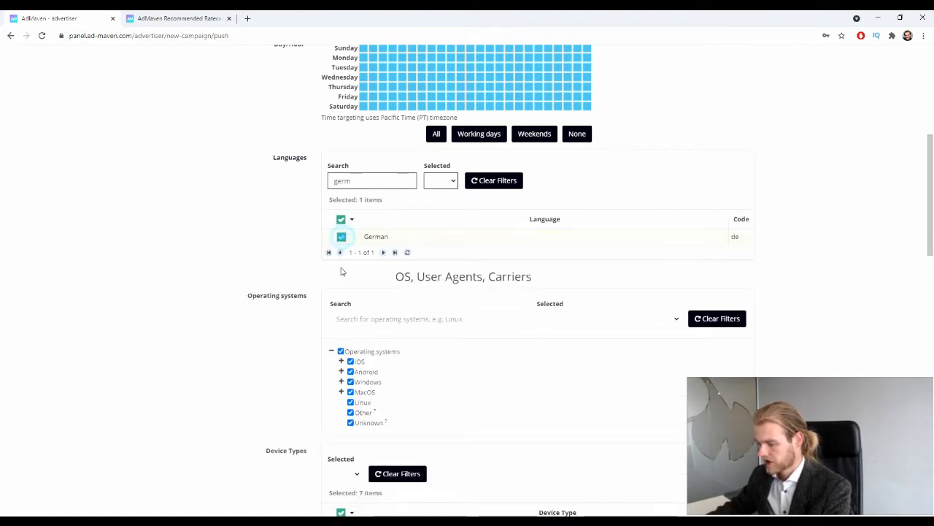
Step: Examine the operating system targeting options, including the individual MacOS versions
scroll(621, 248, down, 1)
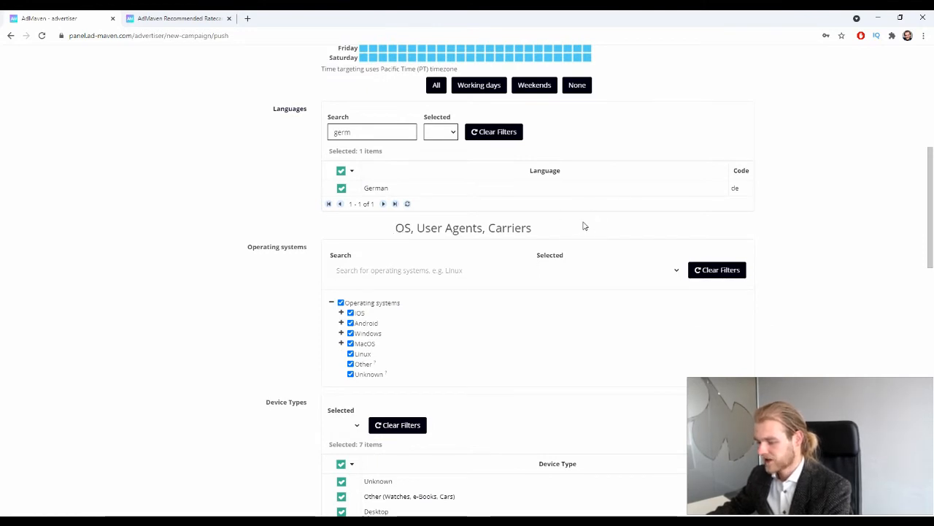
scroll(314, 285, down, 1)
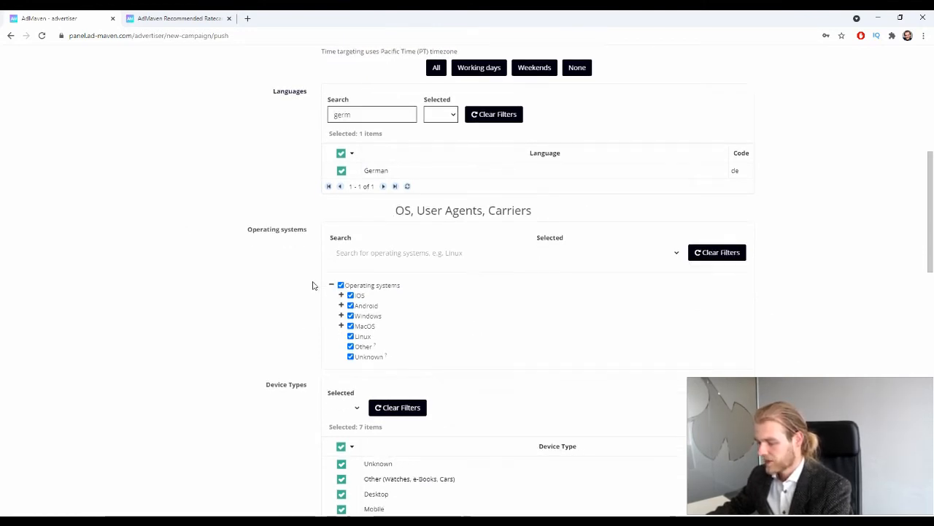
scroll(313, 286, down, 2)
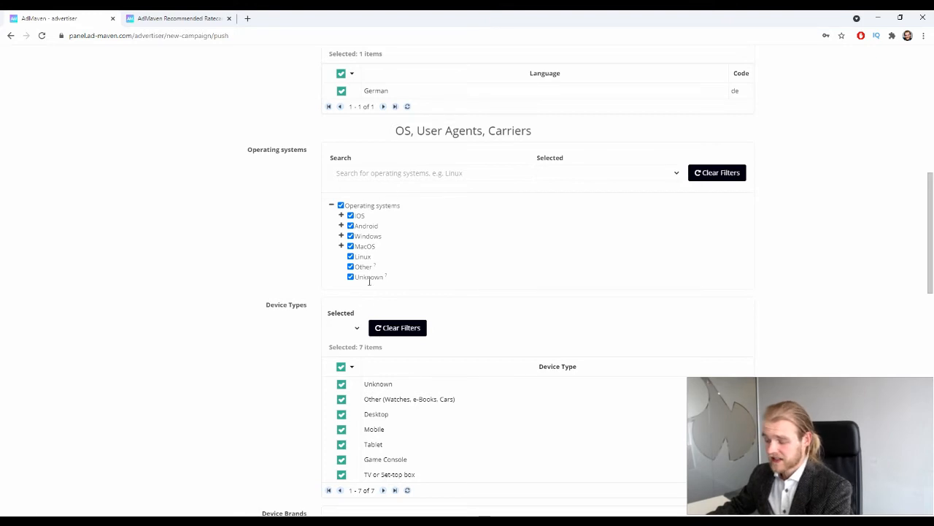
click(341, 246)
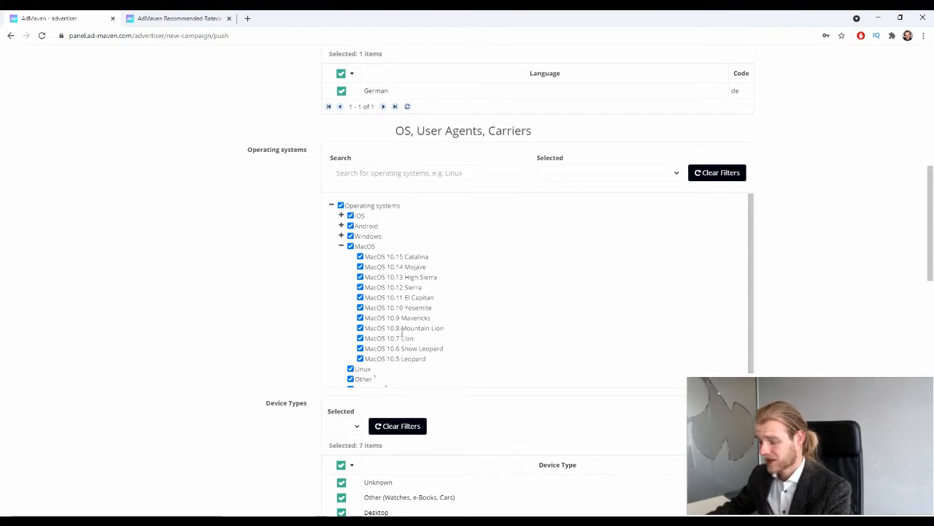
click(341, 247)
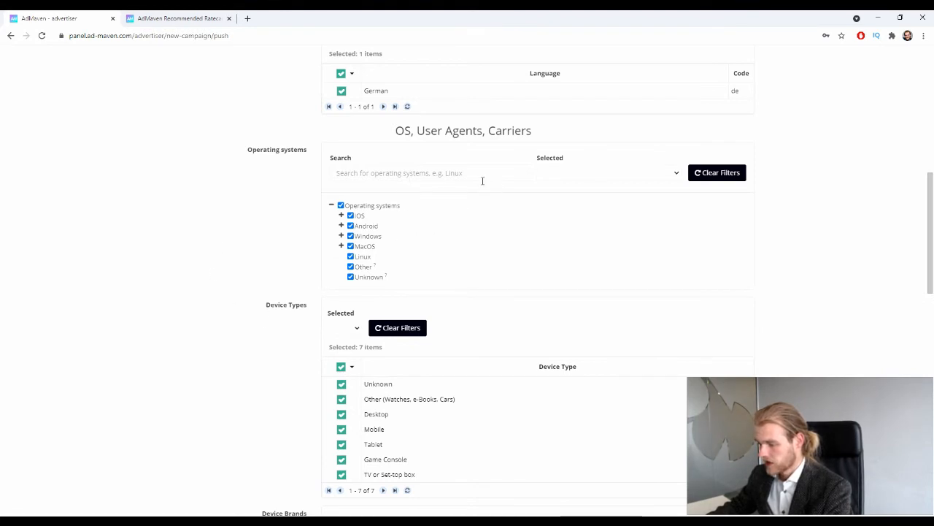
drag(485, 131, 521, 131)
click(211, 213)
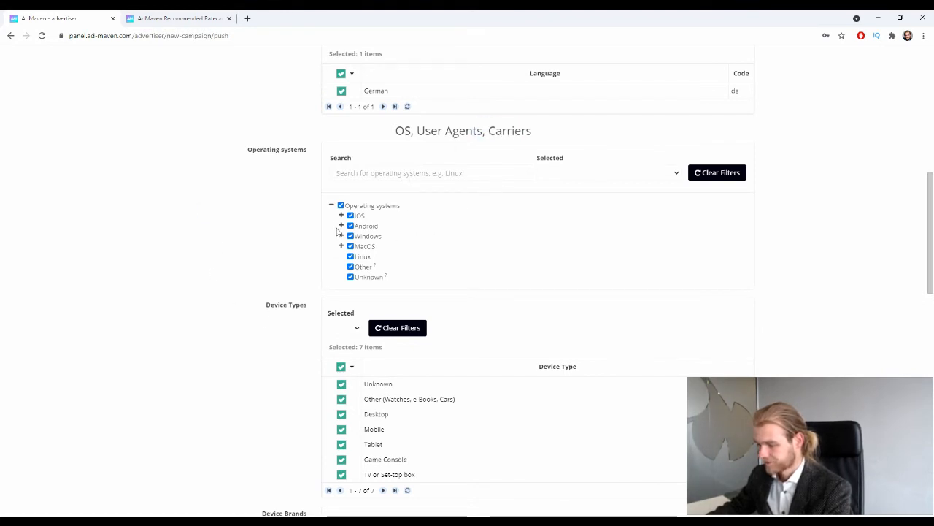
Step: Examine the individual Windows and iOS versions offered in the operating system targeting tree
click(341, 236)
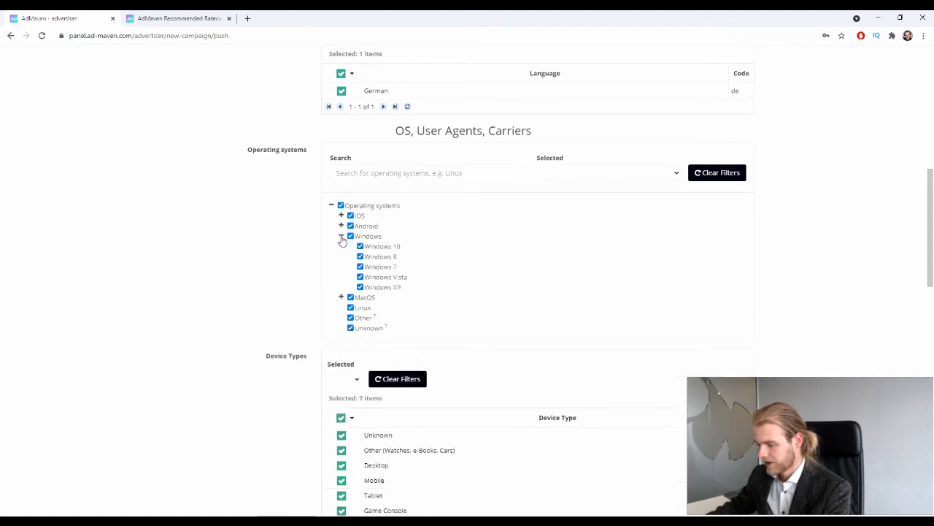
click(341, 236)
click(341, 215)
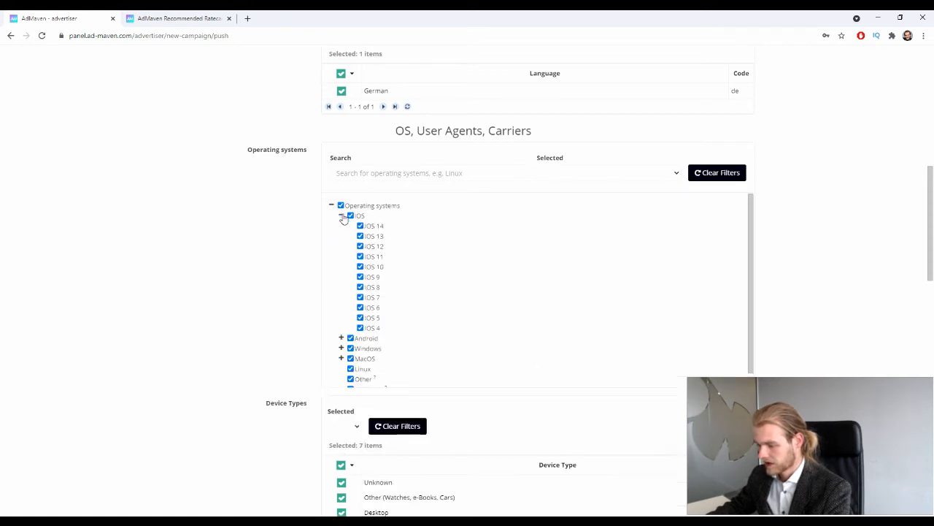
click(342, 217)
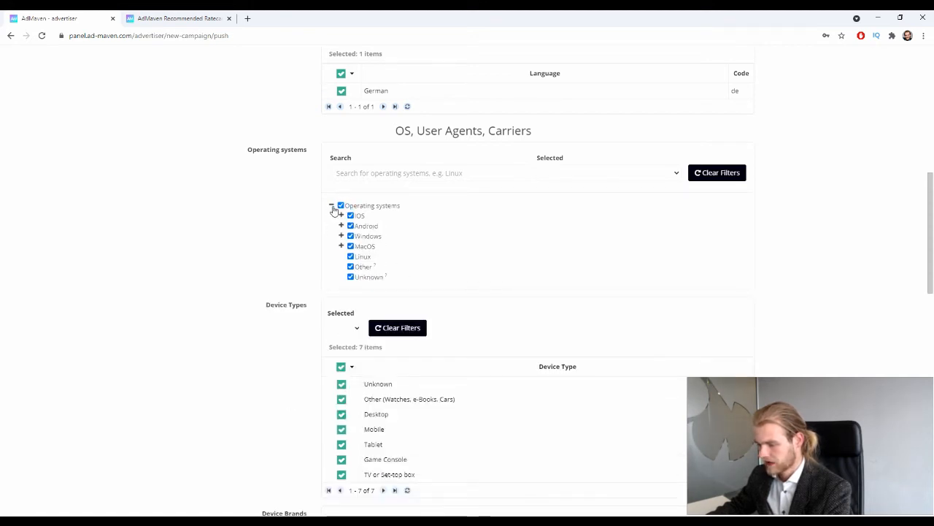
click(331, 206)
click(331, 206)
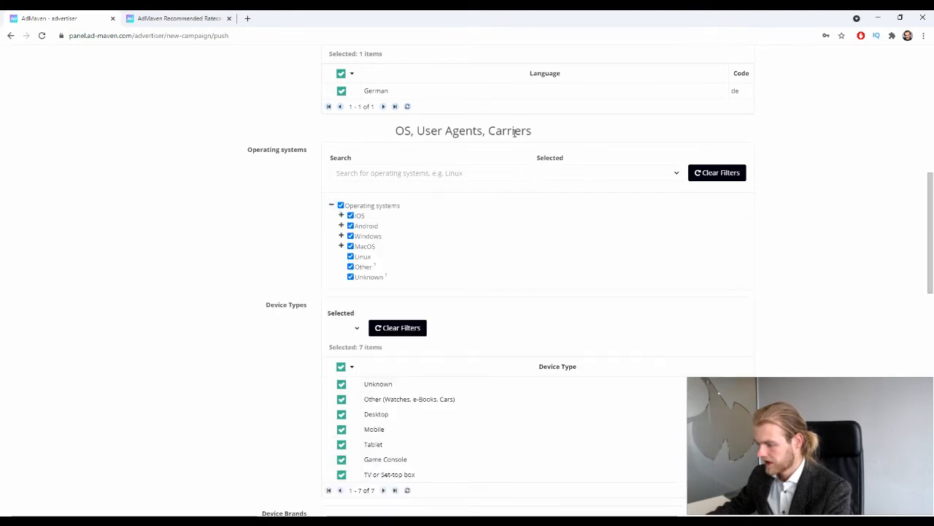
Step: Review the OS, User Agents, Carriers section, from the language selection above it to the device types below
click(493, 130)
double_click(519, 134)
click(555, 138)
scroll(120, 209, down, 1)
scroll(121, 209, down, 2)
scroll(121, 209, up, 7)
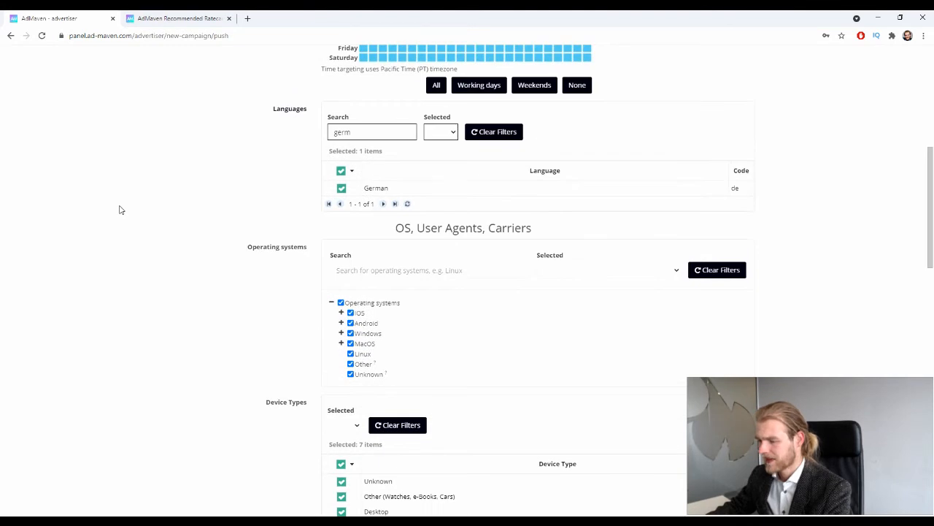
scroll(120, 209, up, 2)
scroll(127, 223, down, 7)
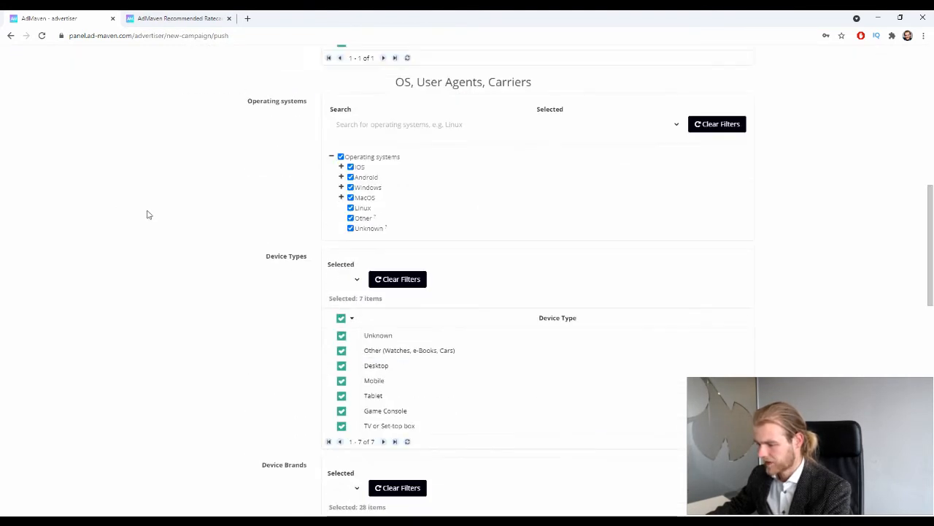
scroll(147, 214, down, 2)
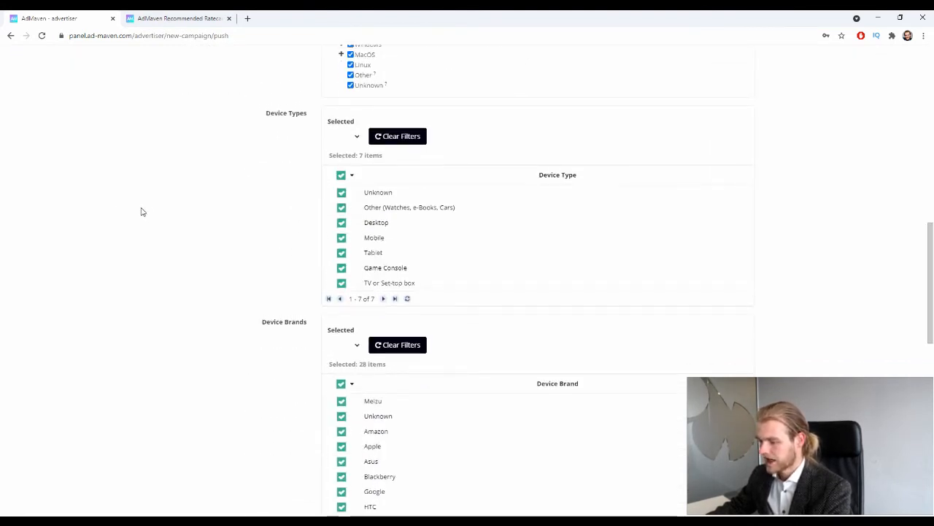
Step: Read through the device types list and compare it with the operating system targeting in the same section
scroll(144, 211, up, 1)
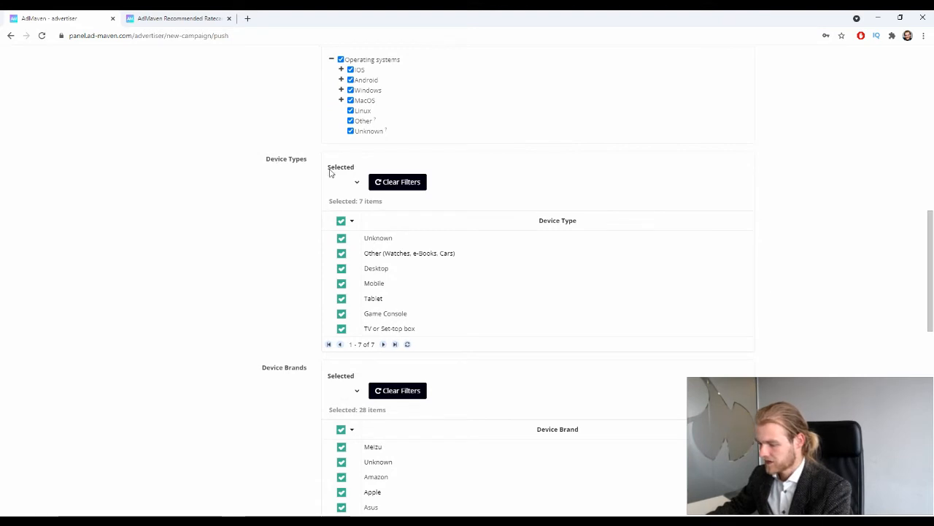
double_click(388, 268)
click(227, 255)
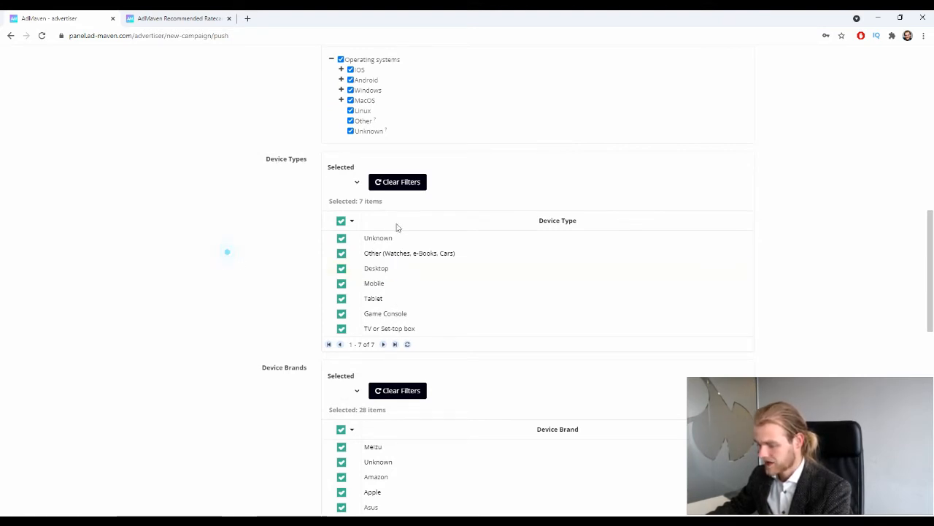
scroll(388, 326, up, 4)
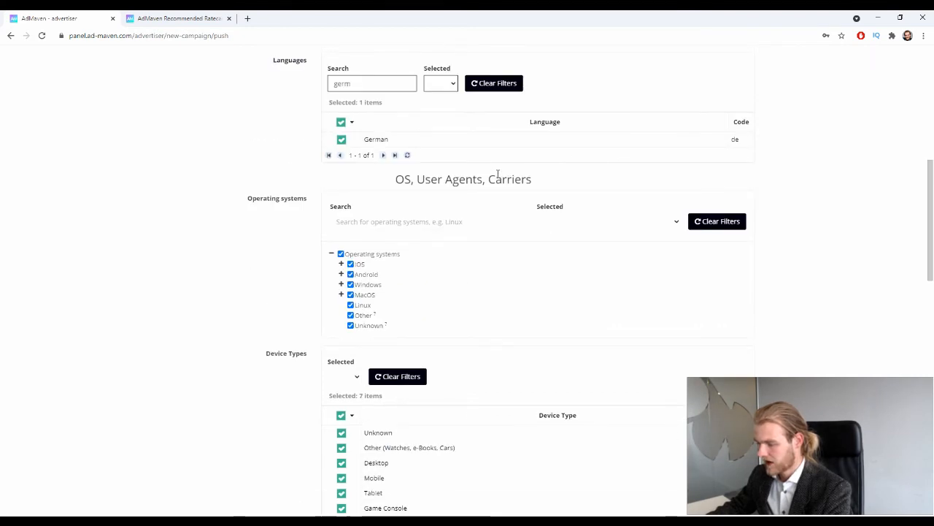
drag(489, 178, 538, 181)
click(539, 191)
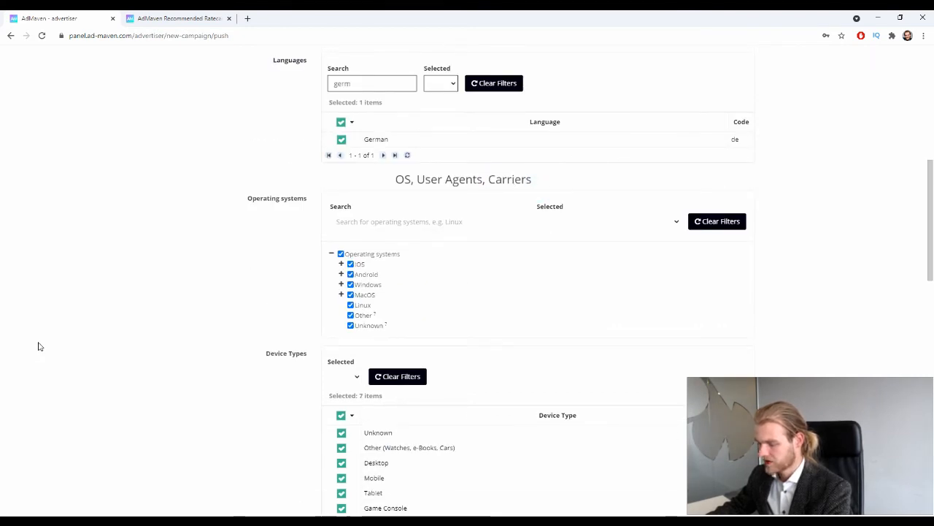
scroll(37, 342, down, 2)
scroll(34, 336, up, 2)
scroll(31, 335, down, 1)
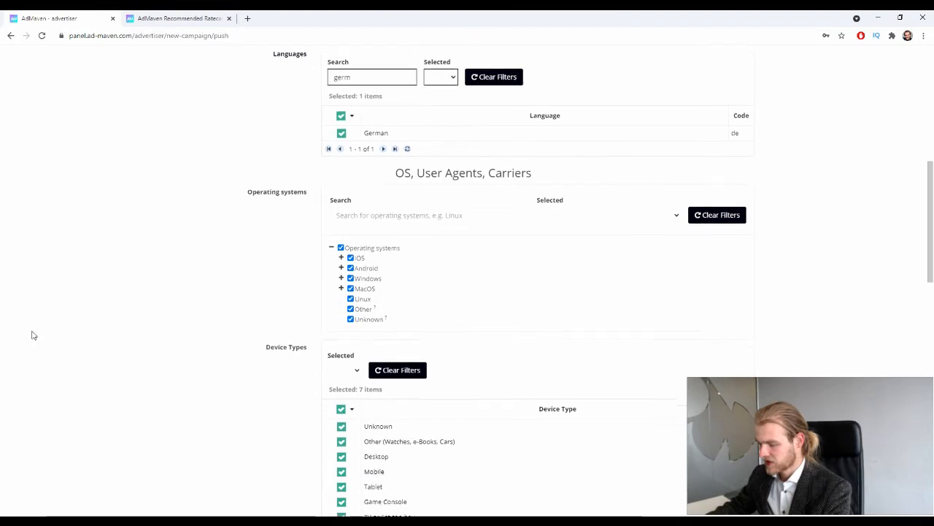
Step: Deselect TV or Set-top box, Game Console, Tablet, Desktop, Other and Unknown device types, keeping only Mobile targeted
scroll(32, 334, down, 4)
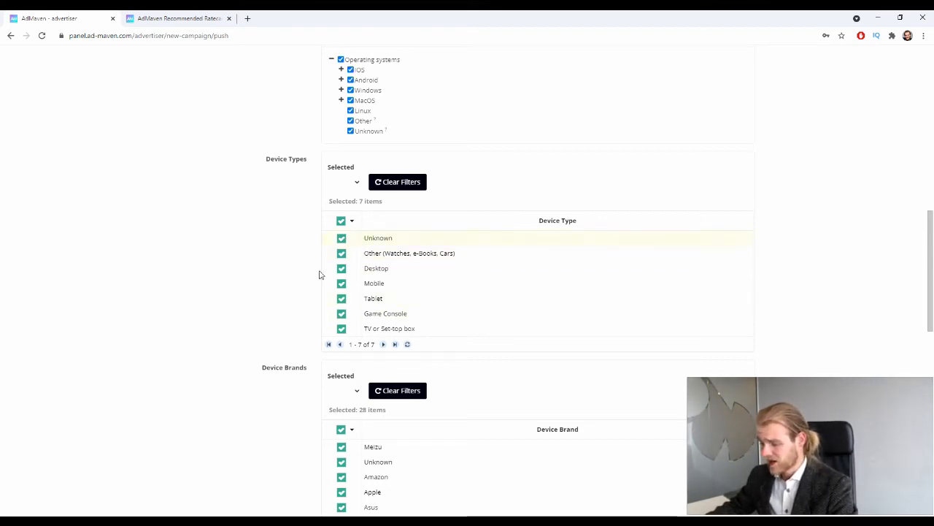
click(341, 330)
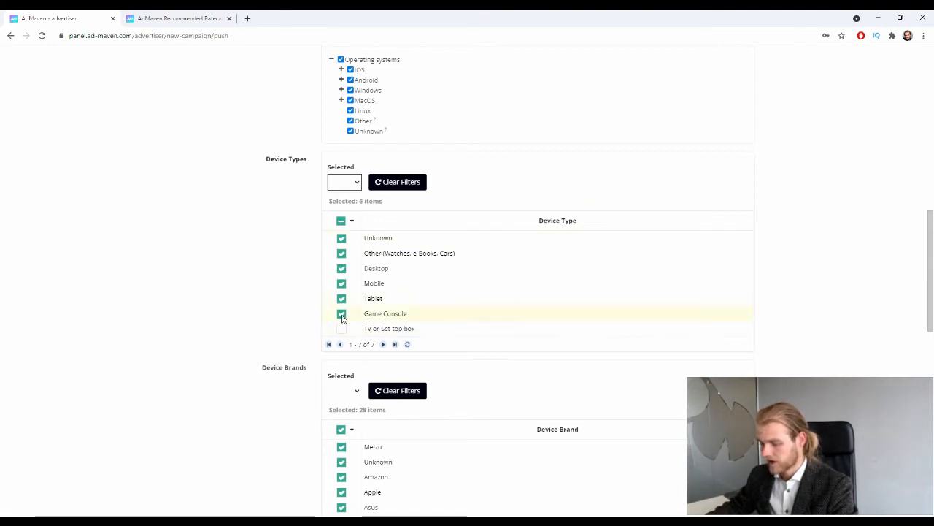
click(341, 316)
click(340, 300)
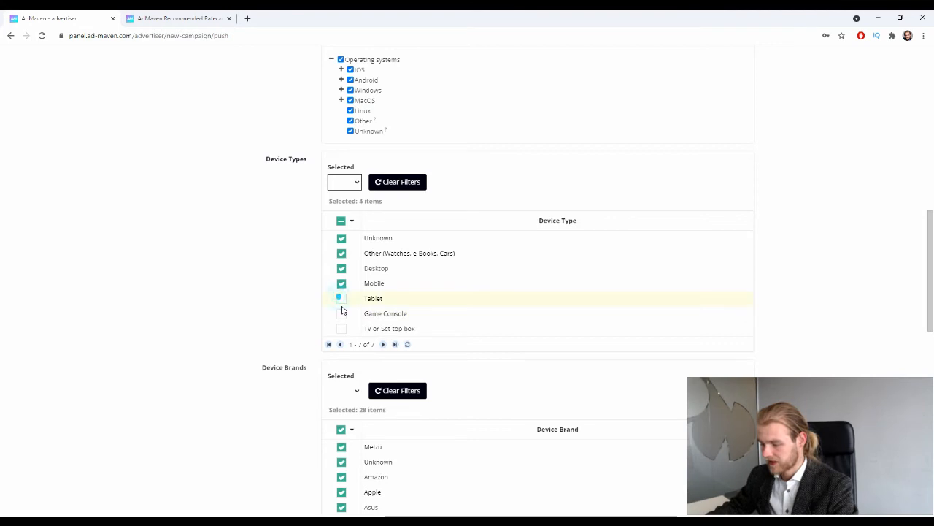
click(343, 270)
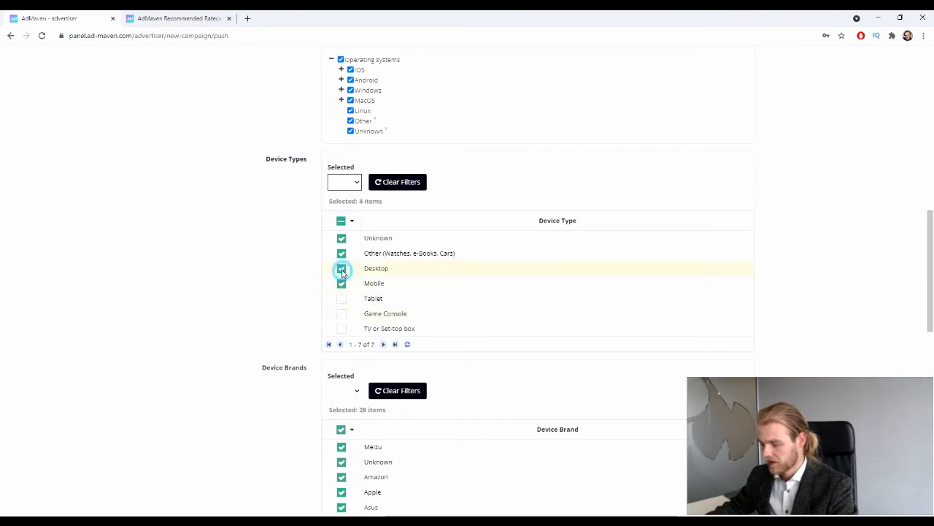
click(341, 253)
click(341, 238)
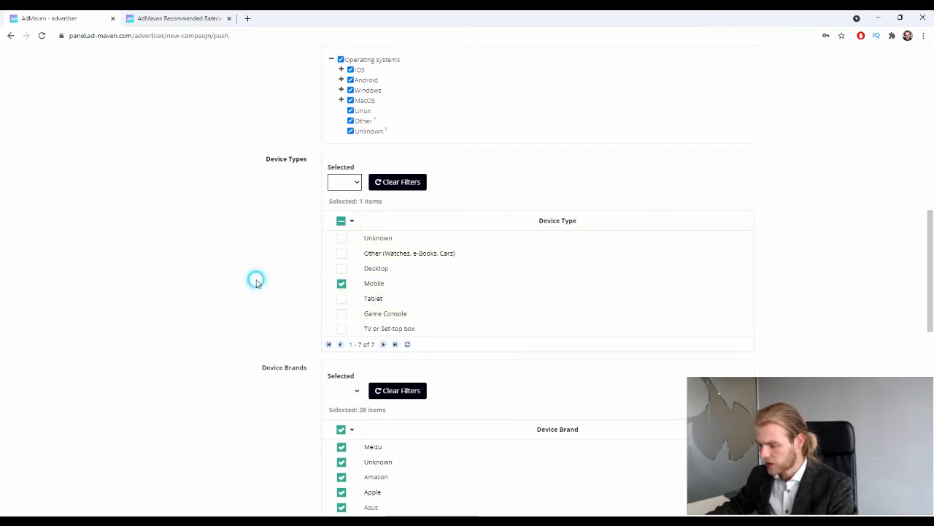
Step: Examine the Device Brands list and check how many brands can be targeted
scroll(177, 275, down, 1)
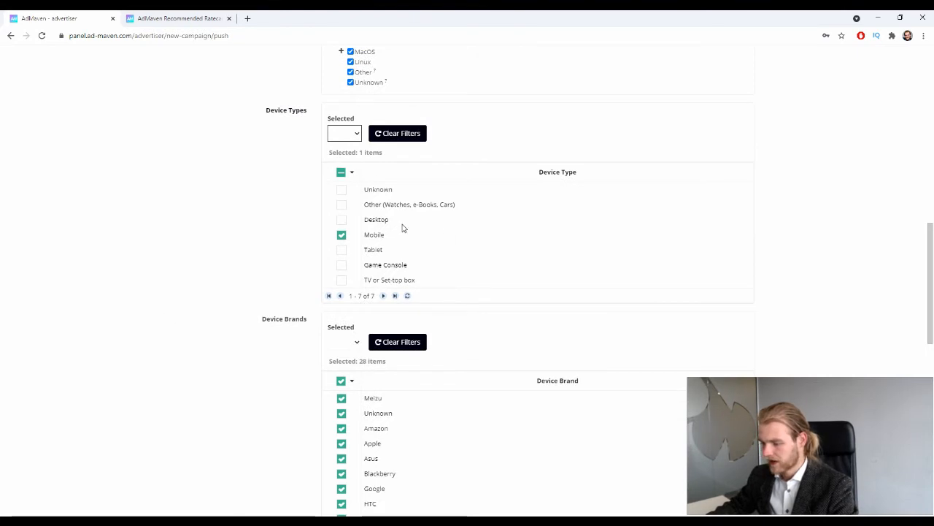
scroll(291, 255, down, 4)
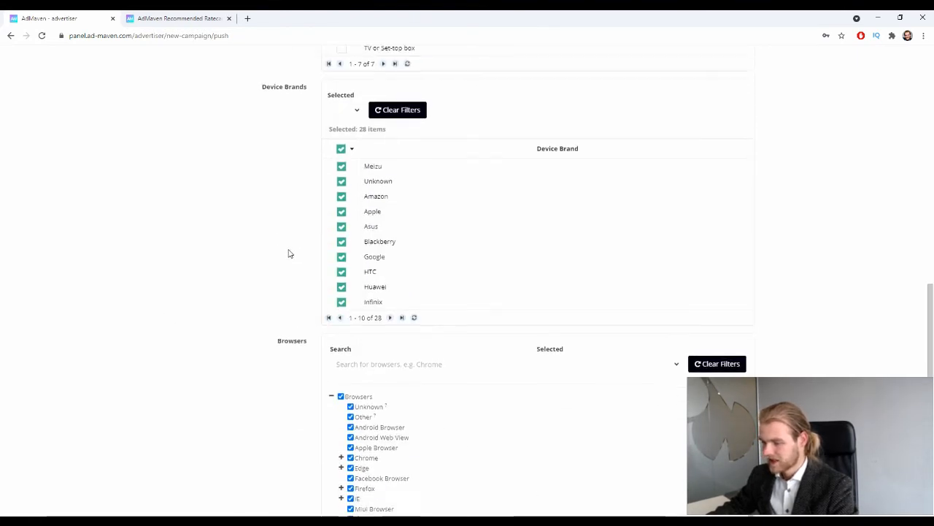
scroll(288, 256, up, 1)
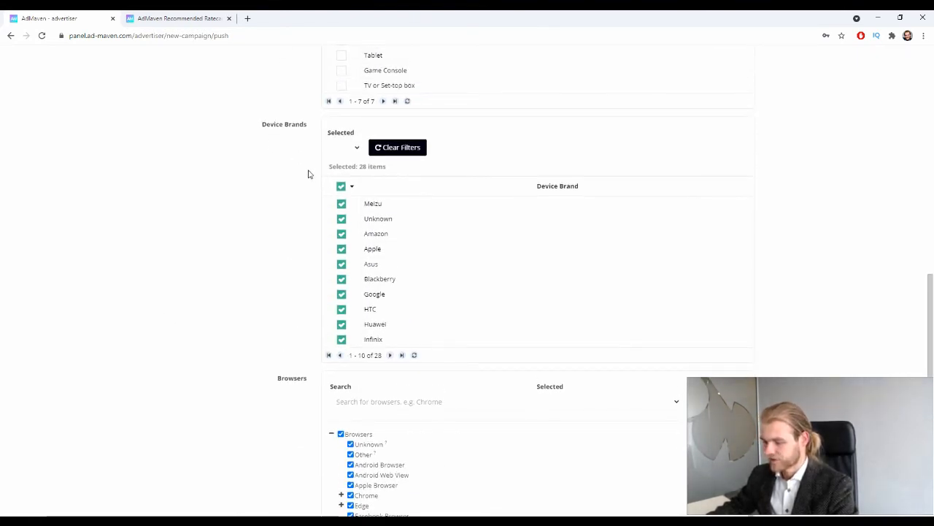
scroll(381, 248, down, 2)
scroll(411, 165, up, 3)
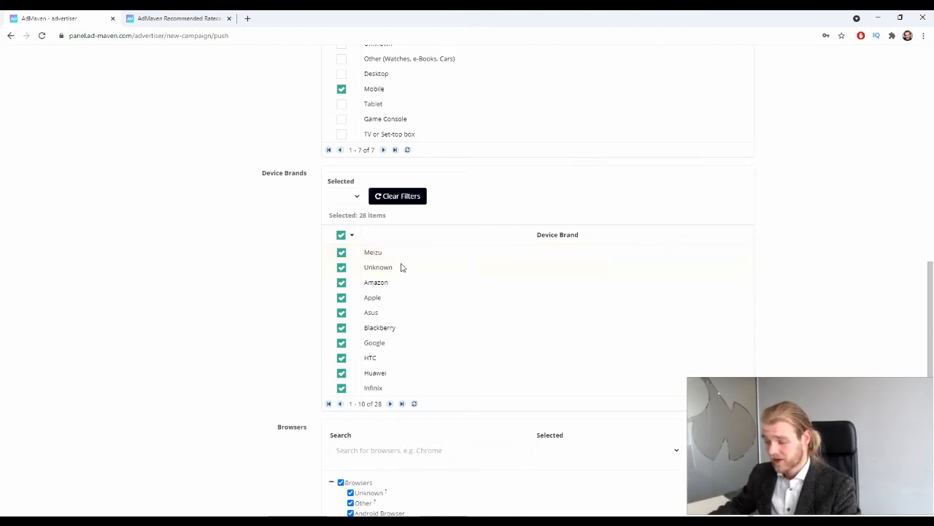
double_click(377, 404)
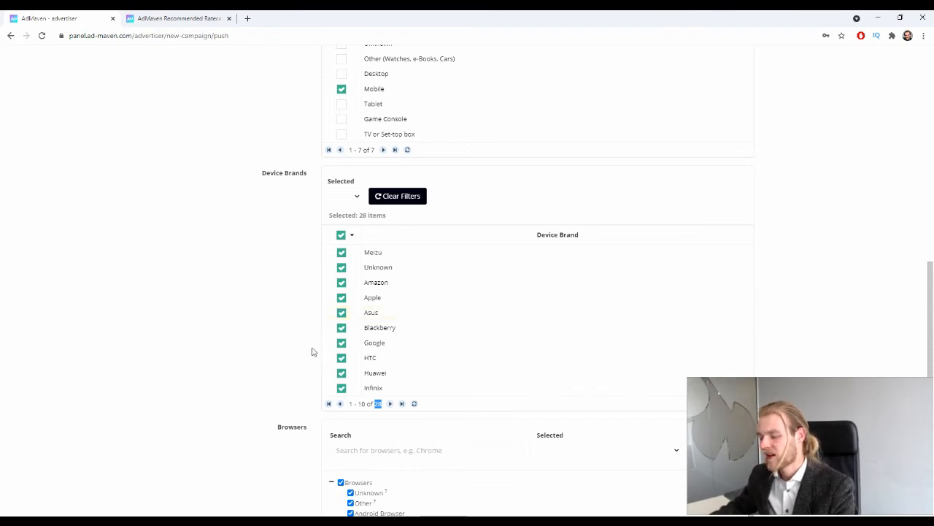
scroll(254, 264, down, 2)
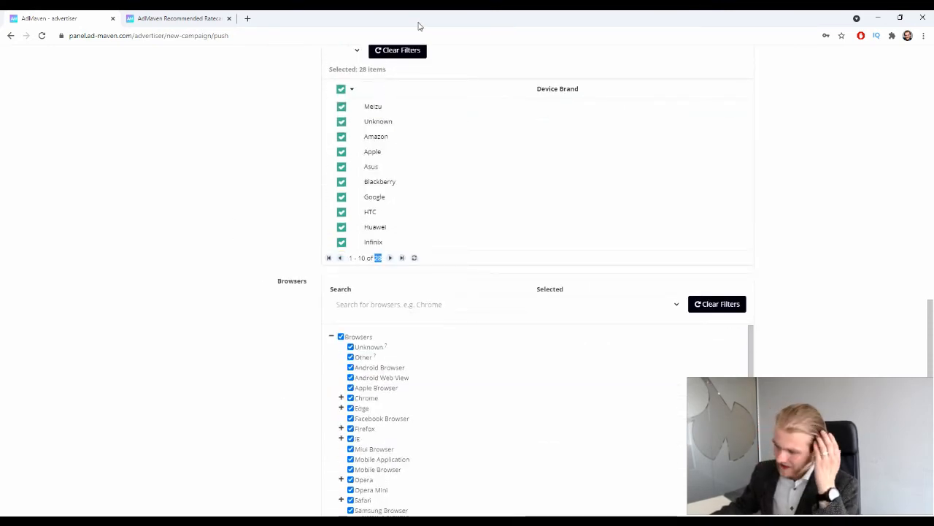
scroll(253, 202, up, 2)
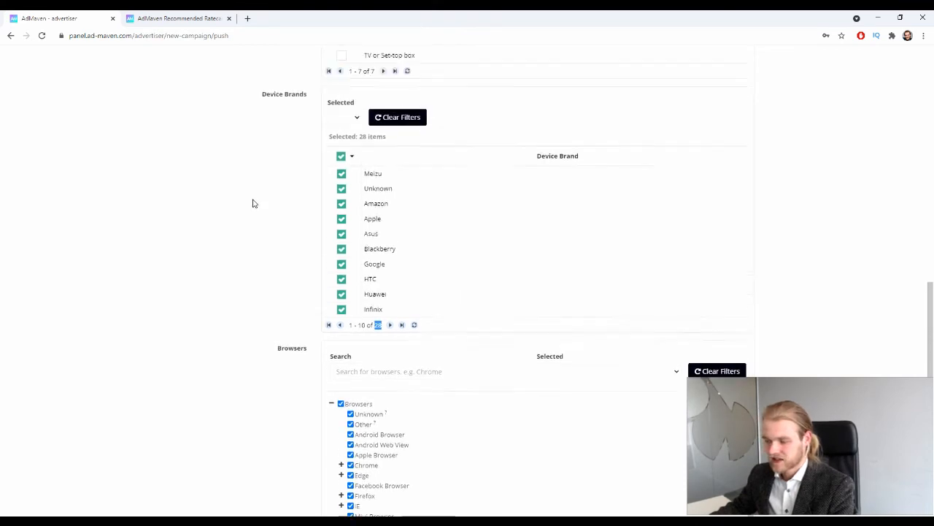
scroll(253, 203, down, 1)
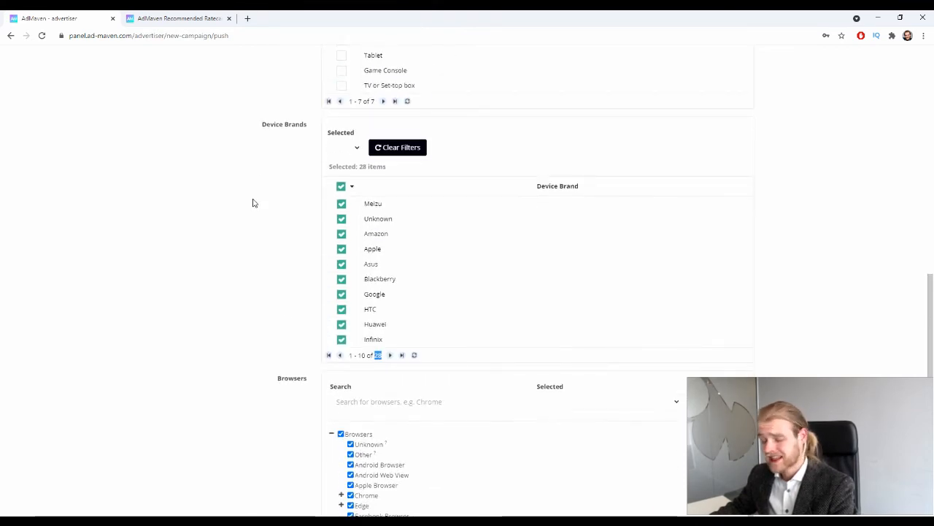
scroll(253, 202, down, 1)
Step: Examine the browser targeting tree, including the individual Chrome versions, and collapse the Chrome entry
scroll(237, 309, down, 4)
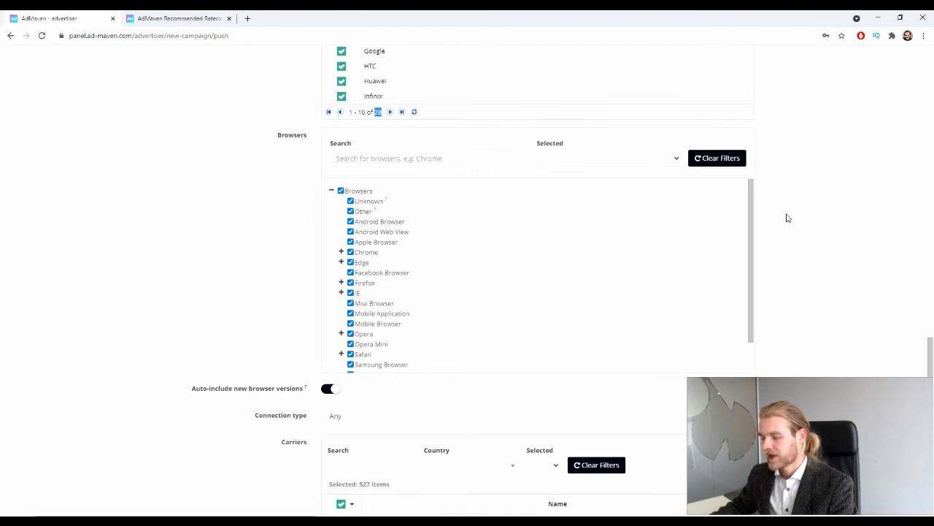
scroll(542, 242, down, 2)
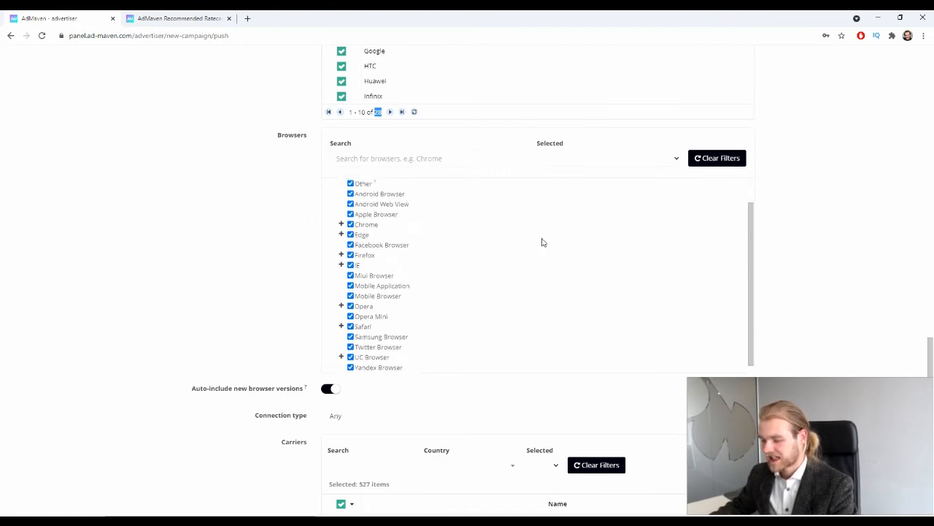
scroll(543, 242, up, 2)
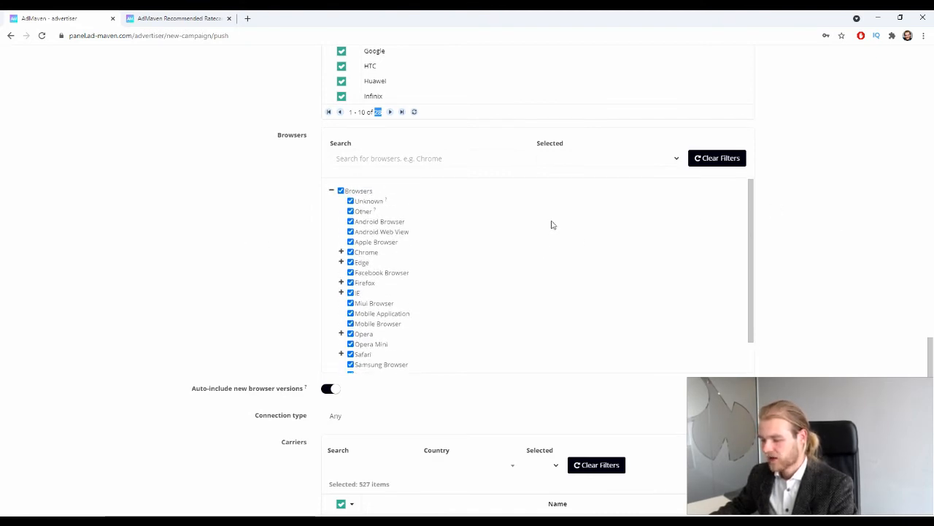
click(341, 251)
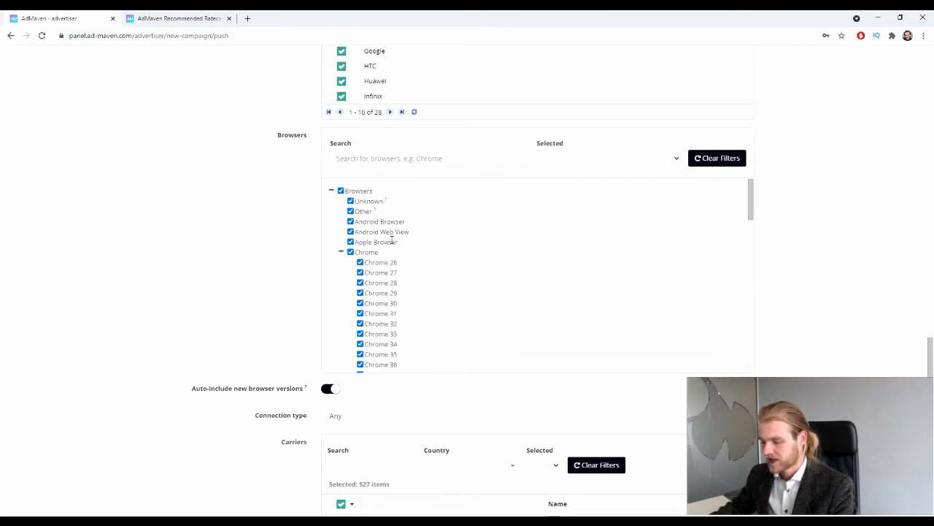
scroll(387, 232, down, 6)
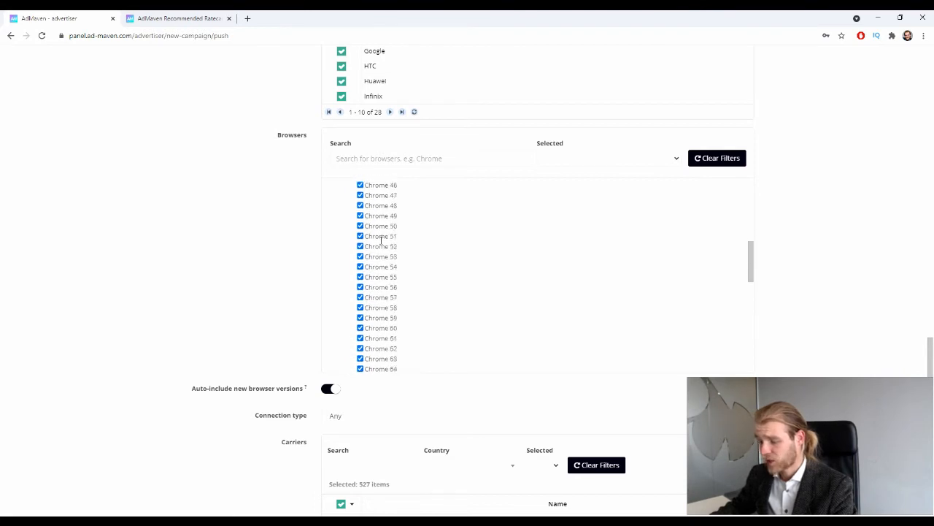
scroll(383, 232, down, 4)
scroll(382, 230, up, 10)
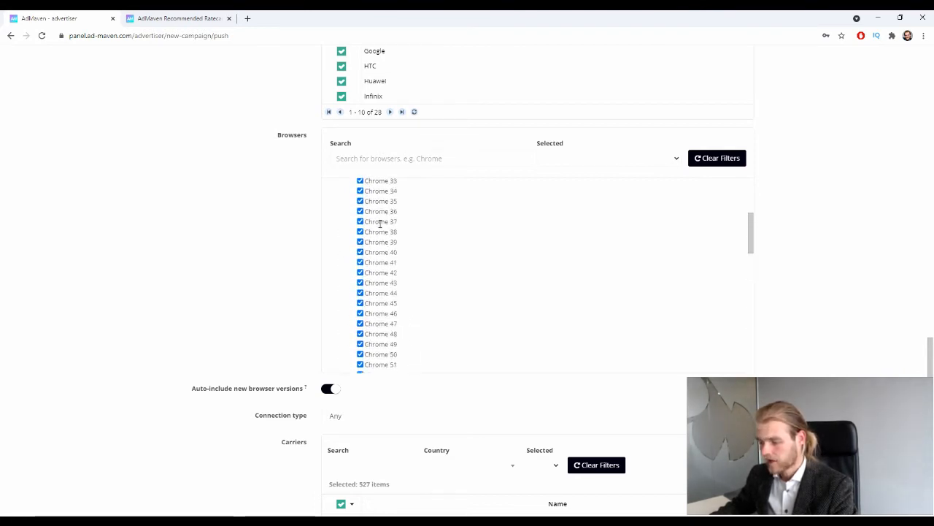
click(340, 253)
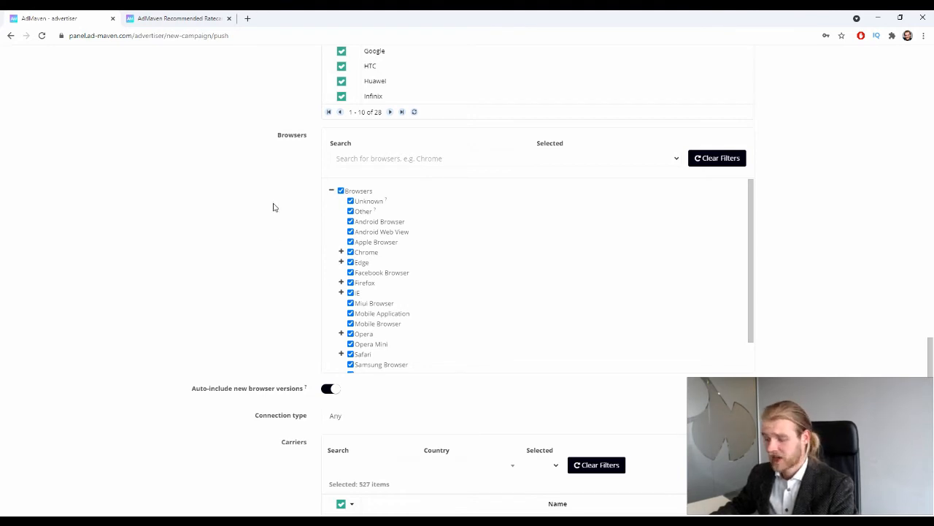
Step: Examine the auto-include new browser versions option, the connection type setting and the beginning of the carriers list
scroll(427, 234, down, 3)
scroll(408, 232, up, 2)
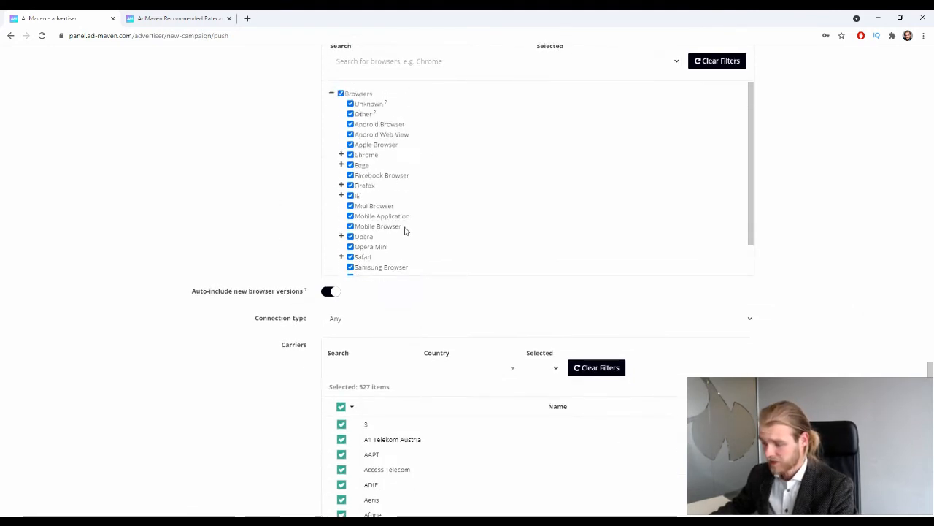
scroll(262, 242, down, 2)
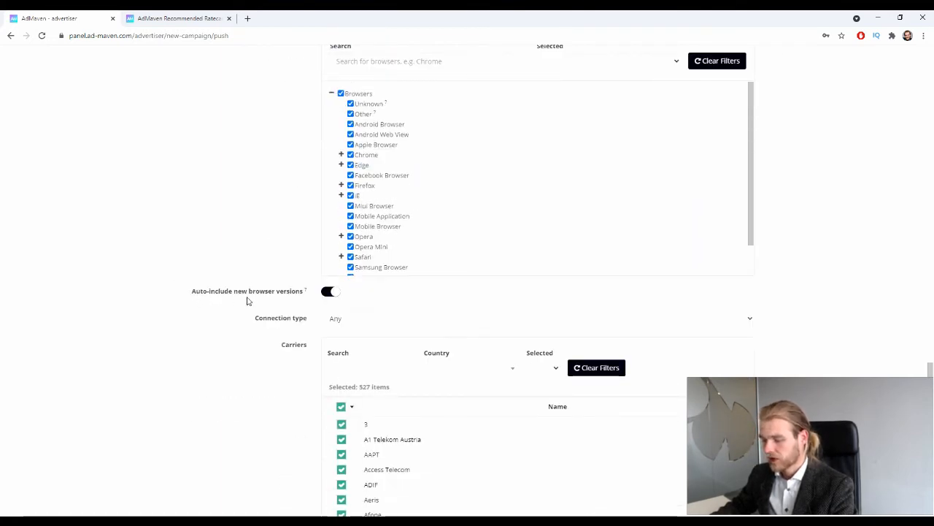
mouse_move(271, 294)
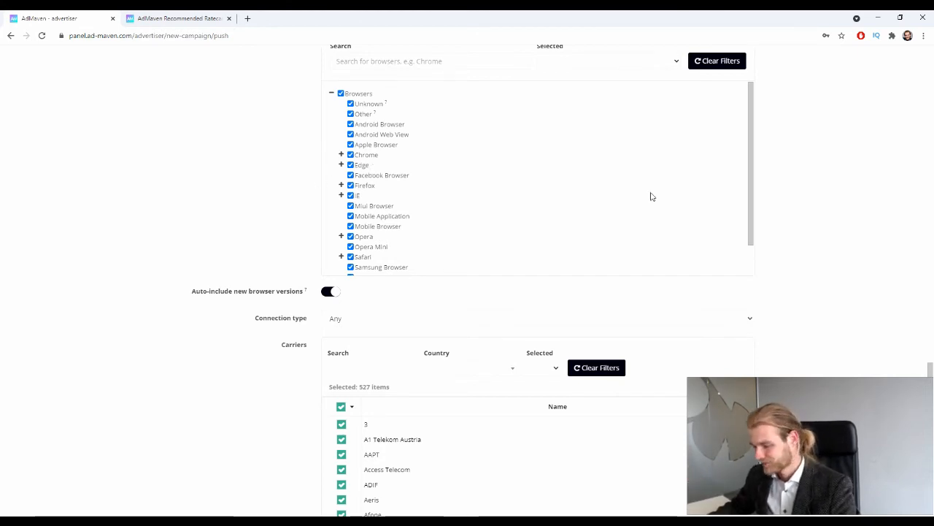
Step: Check the available connection type options and keep Any selected
scroll(349, 342, down, 1)
click(375, 269)
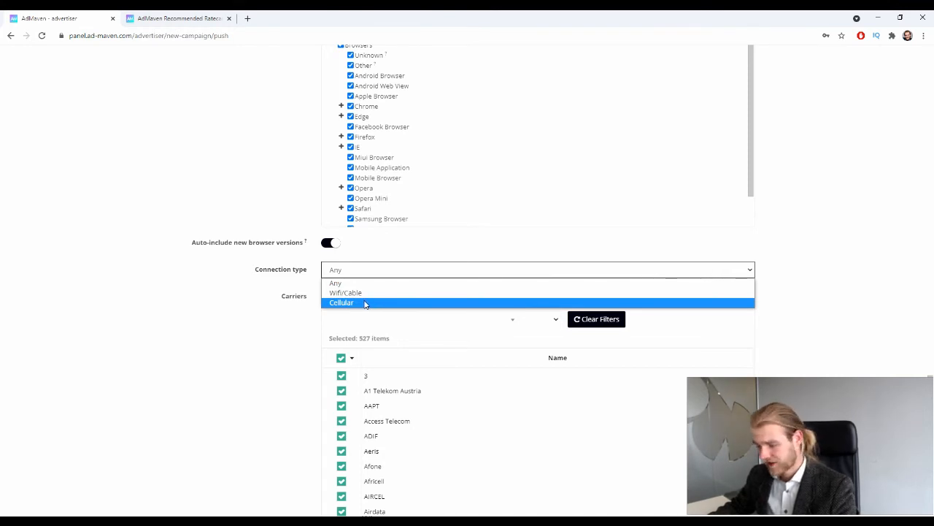
click(365, 280)
scroll(217, 312, down, 1)
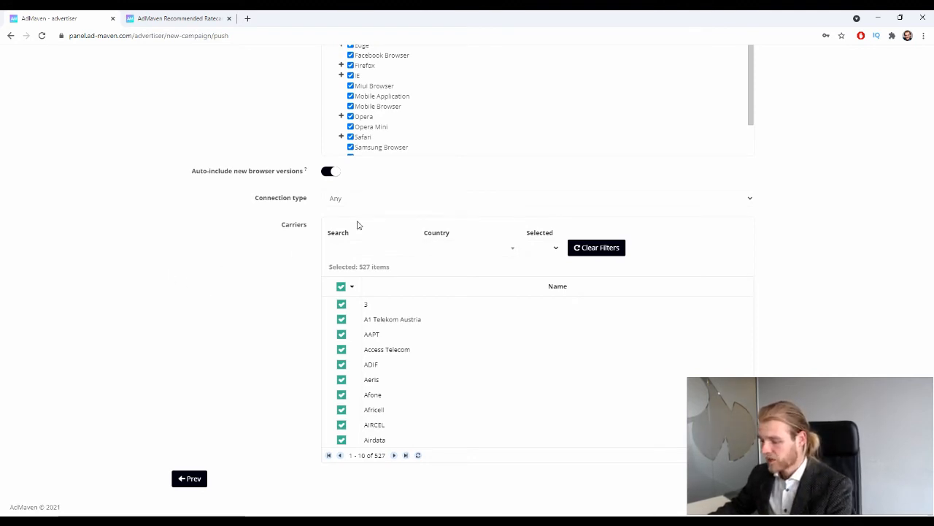
Step: Examine the Carriers section against the OS, User Agents, Carriers heading and check how many carriers can be targeted
click(280, 225)
click(288, 226)
scroll(246, 263, up, 20)
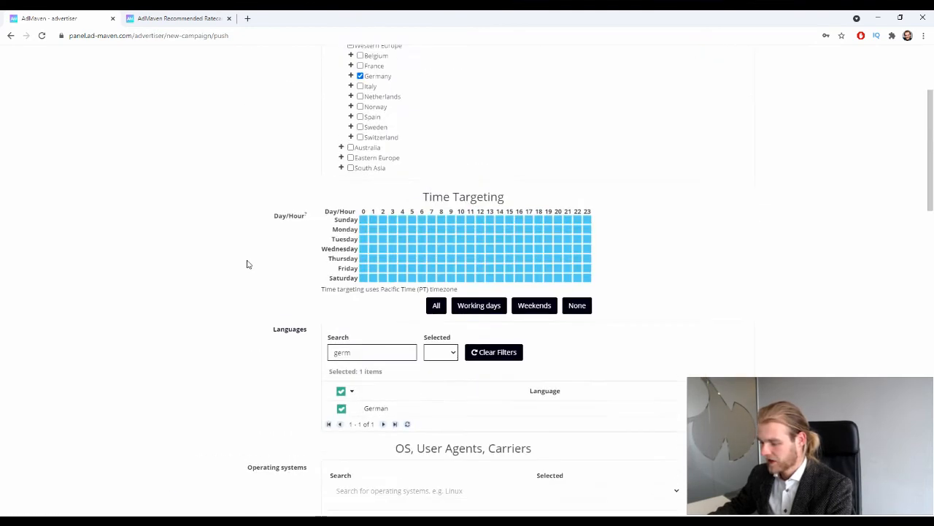
double_click(532, 250)
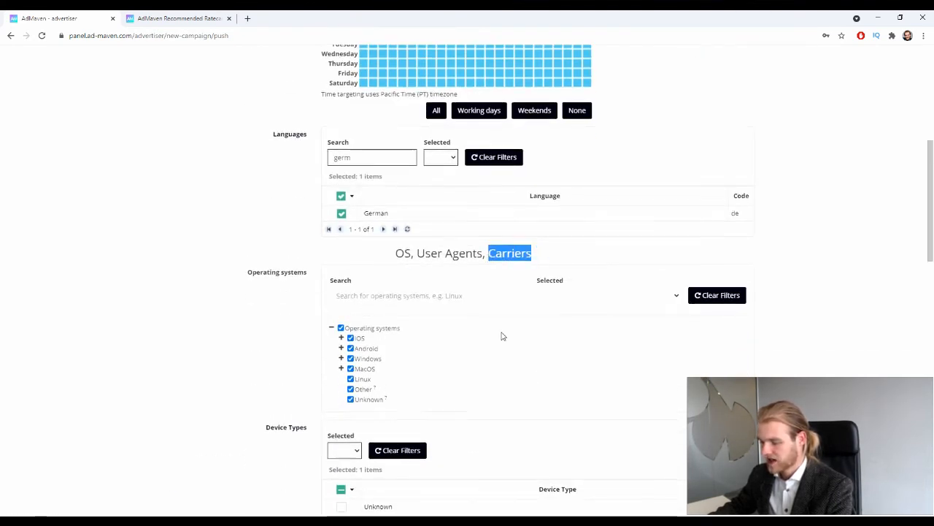
scroll(551, 338, down, 10)
scroll(551, 337, down, 3)
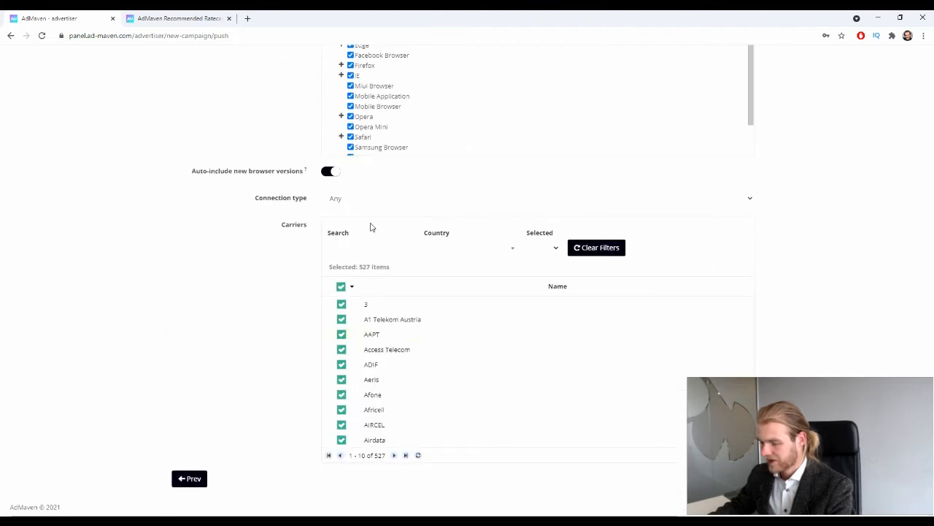
drag(308, 230, 274, 229)
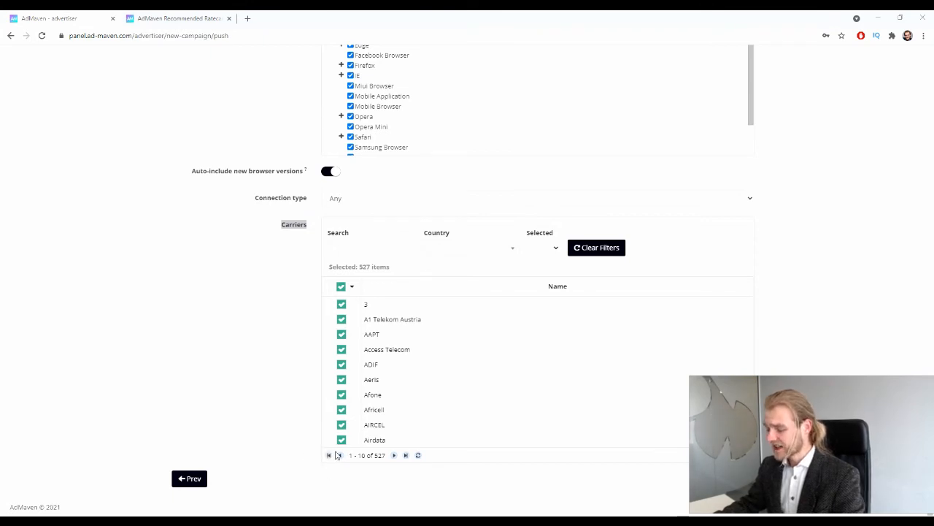
double_click(376, 454)
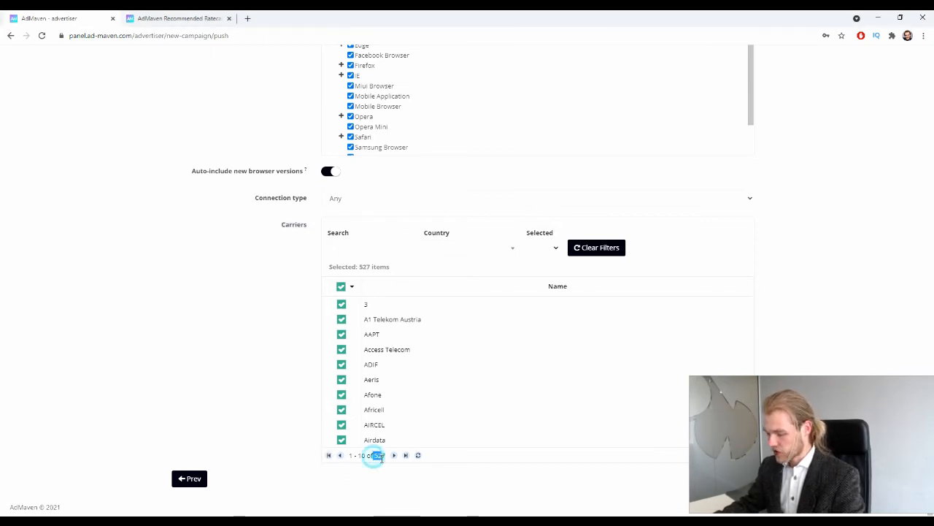
click(249, 349)
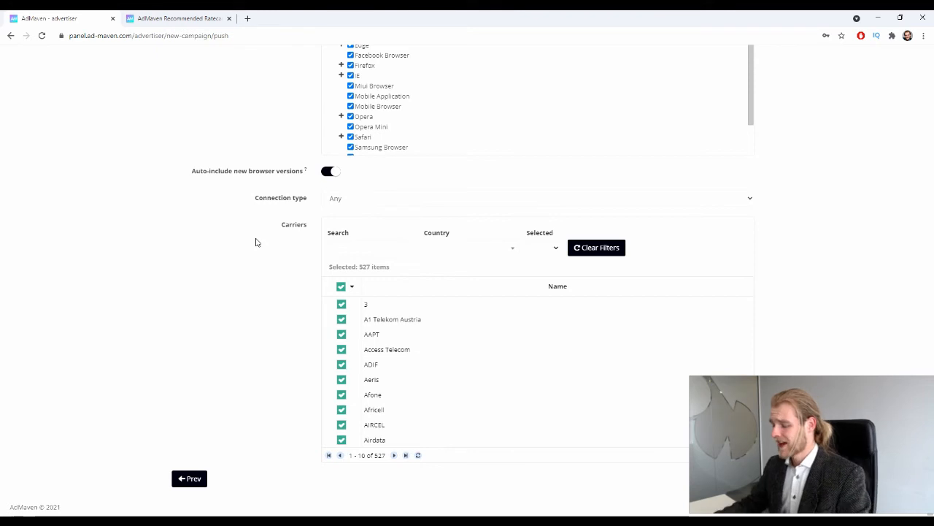
Step: Continue to the TQ & Analytics stage and show the conversion tracking settings
click(894, 289)
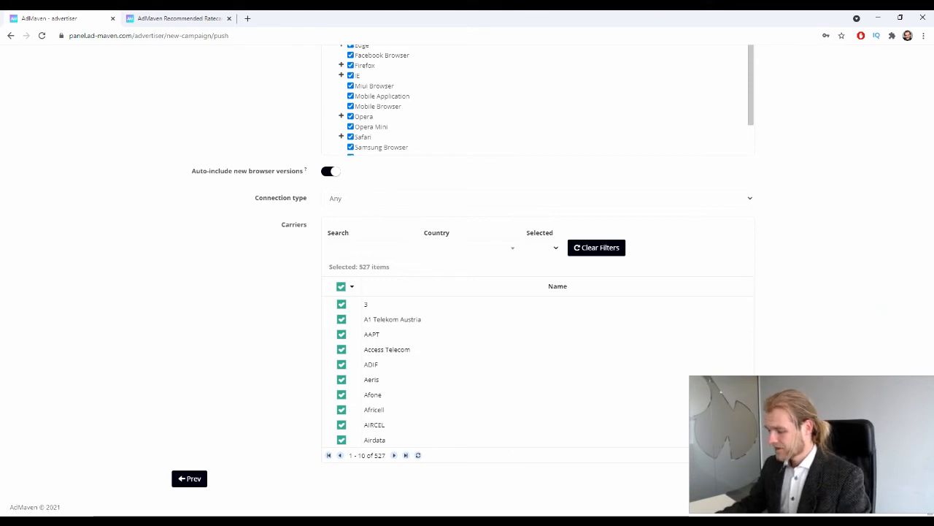
click(741, 478)
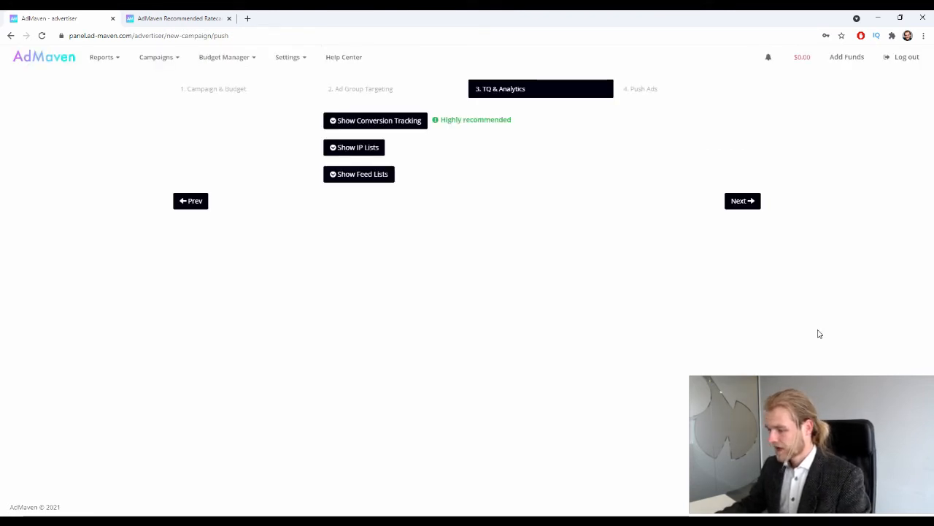
click(335, 123)
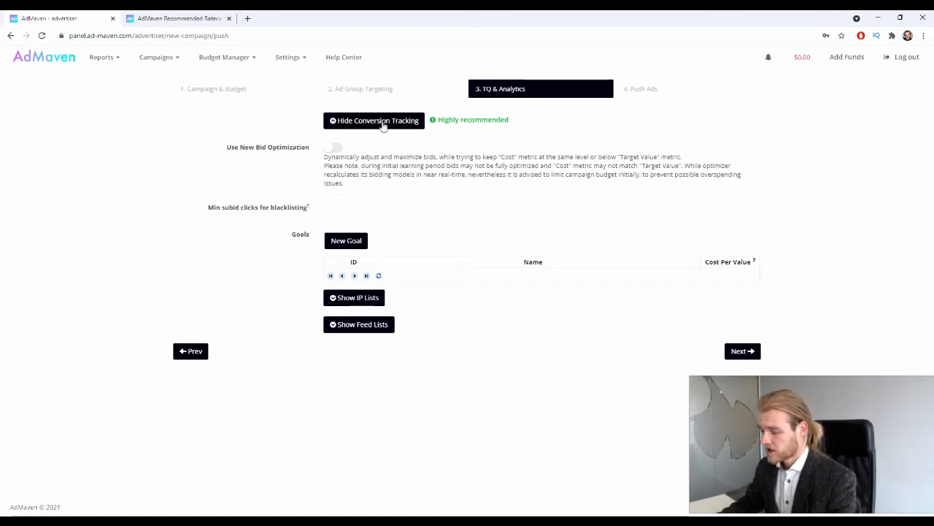
Step: Try enabling New Bid Optimization with the minimum subid clicks for optimization set to 100
click(331, 149)
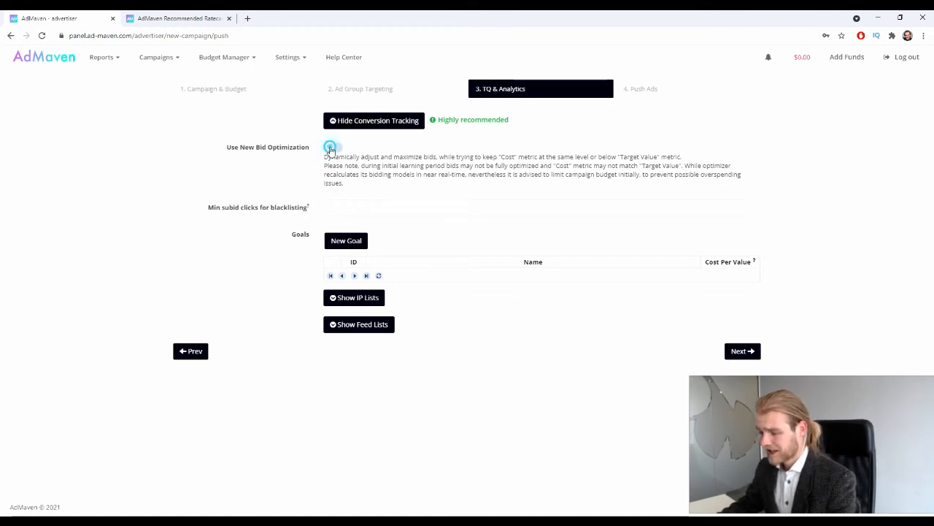
mouse_move(208, 211)
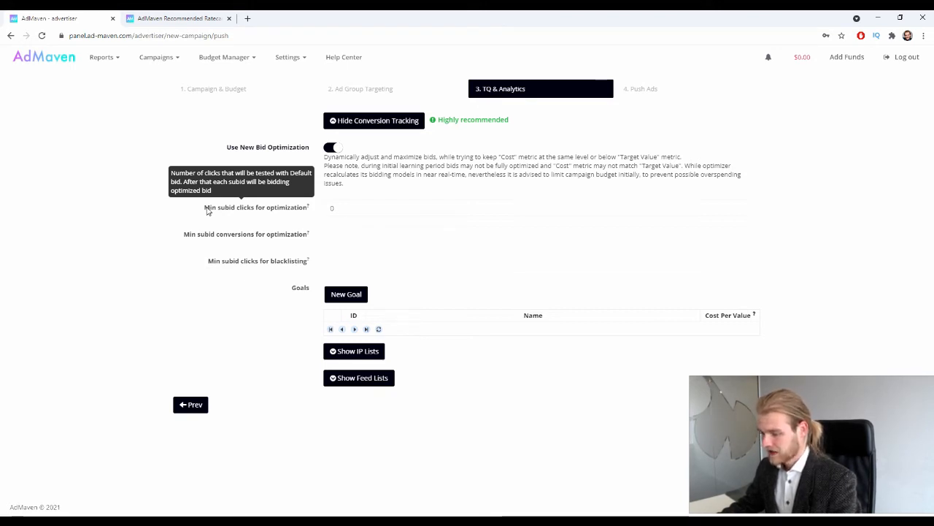
click(311, 208)
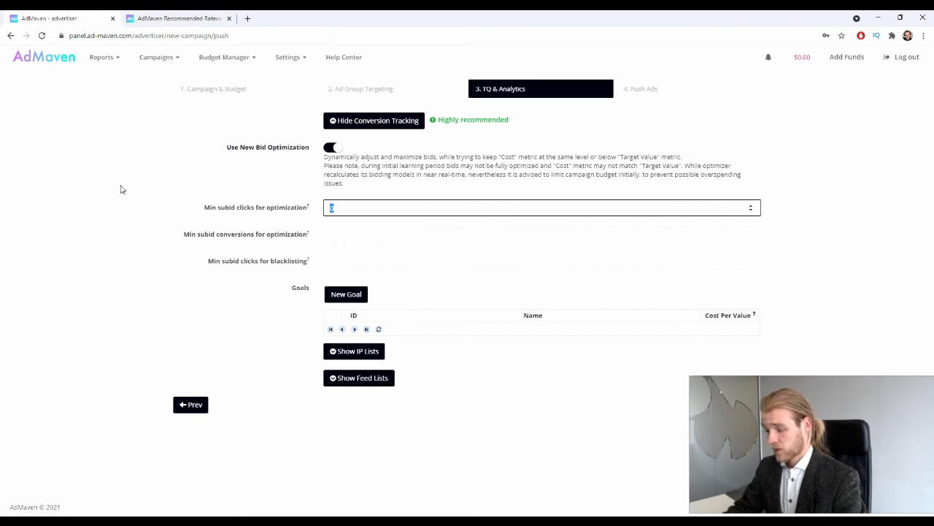
text(100)
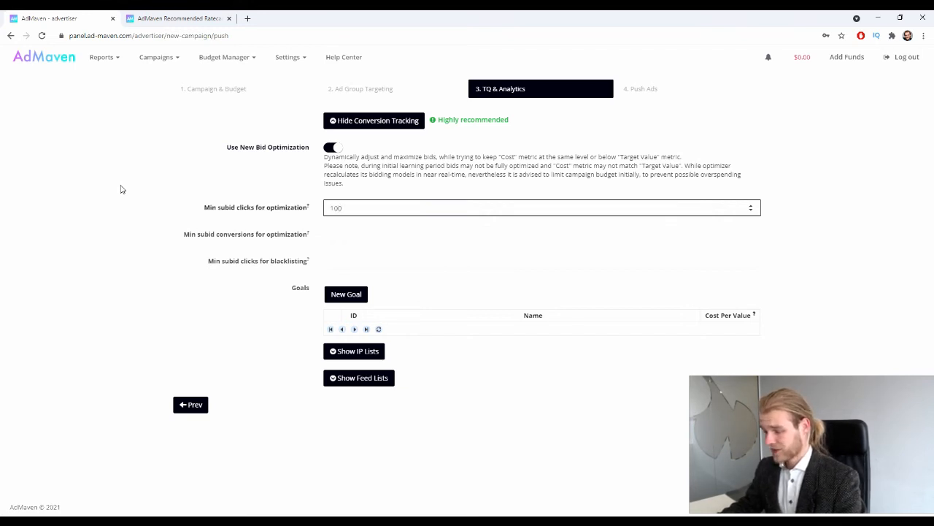
mouse_move(197, 237)
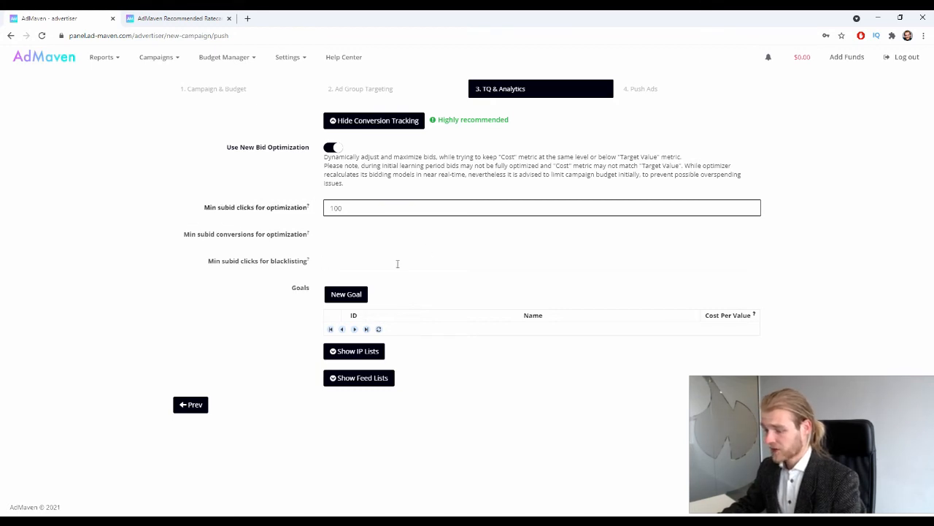
click(378, 235)
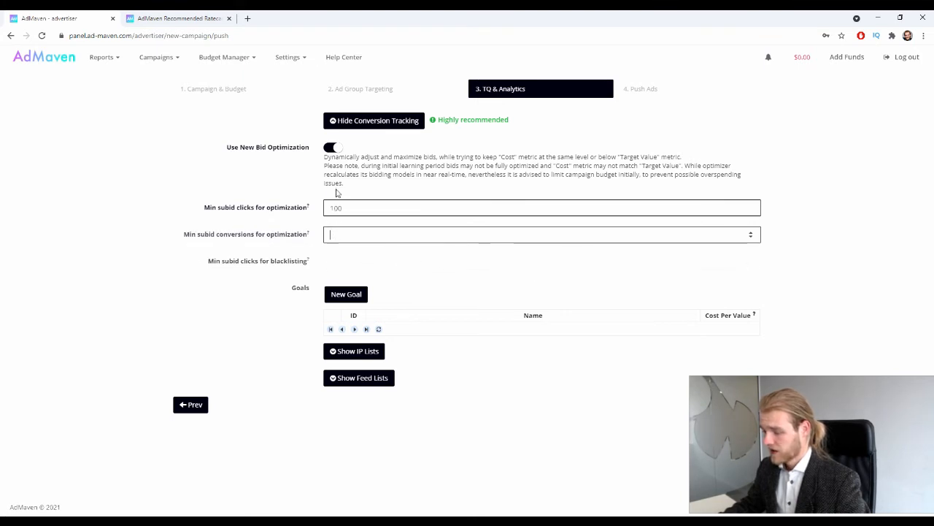
Step: Clear the minimum subid clicks for optimization and turn New Bid Optimization back off
double_click(355, 207)
key(BackSpace)
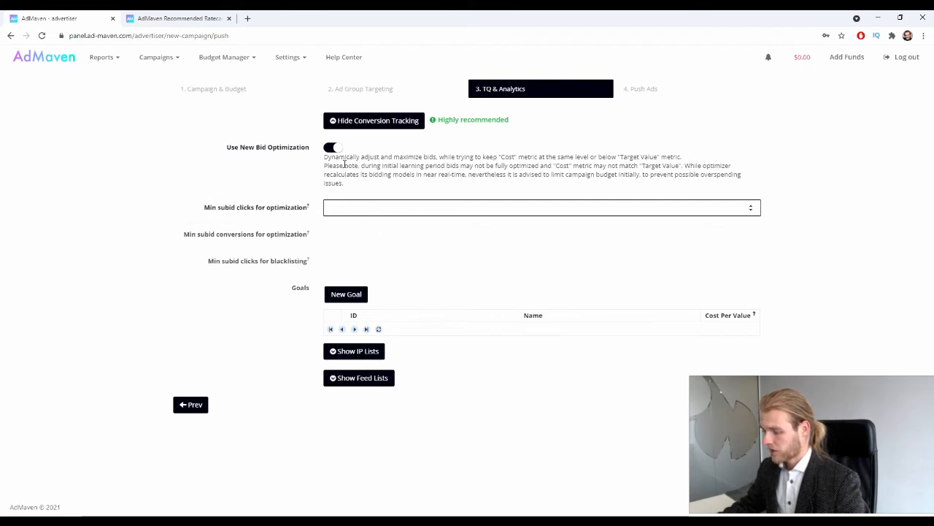
mouse_move(251, 220)
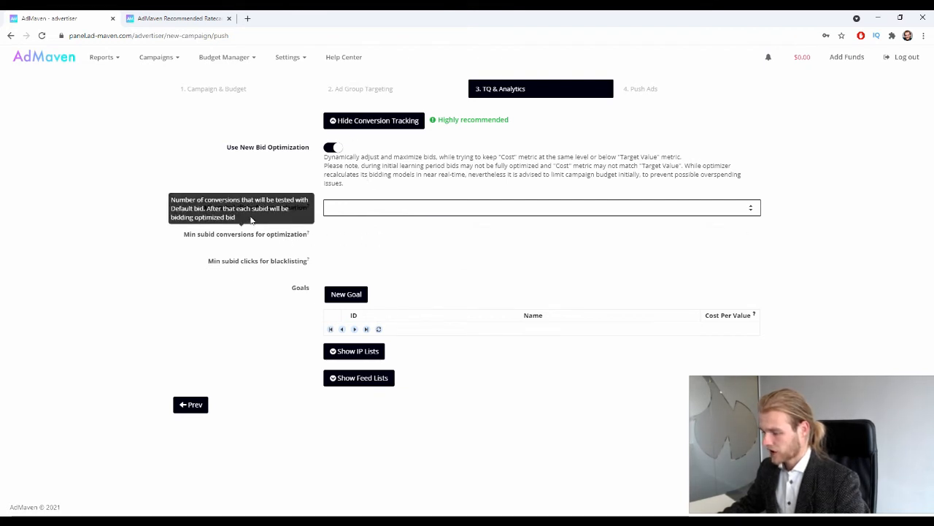
click(333, 147)
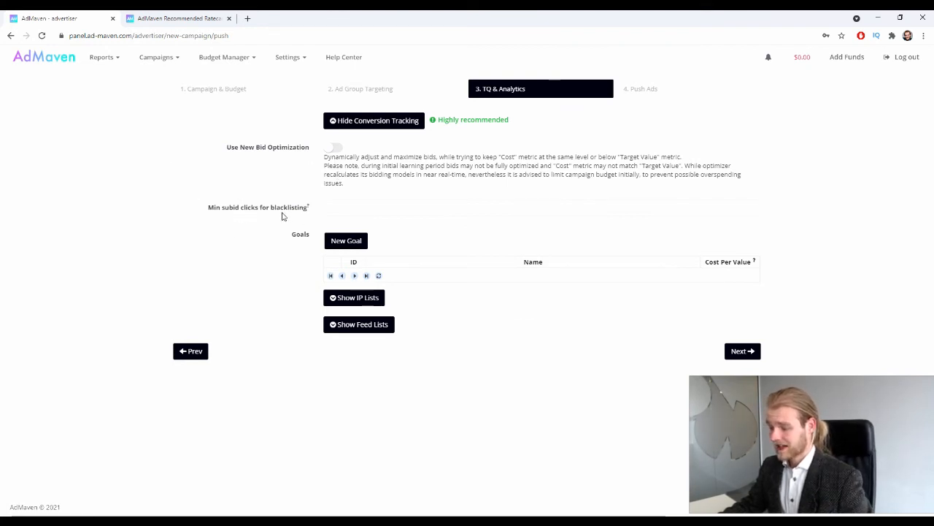
Step: Add a new conversion goal and name it Goal 1
click(358, 209)
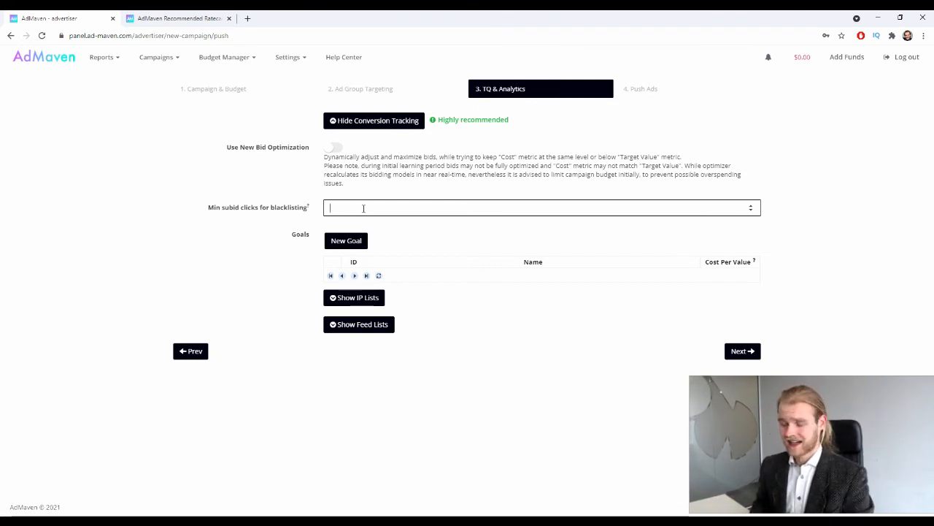
double_click(298, 233)
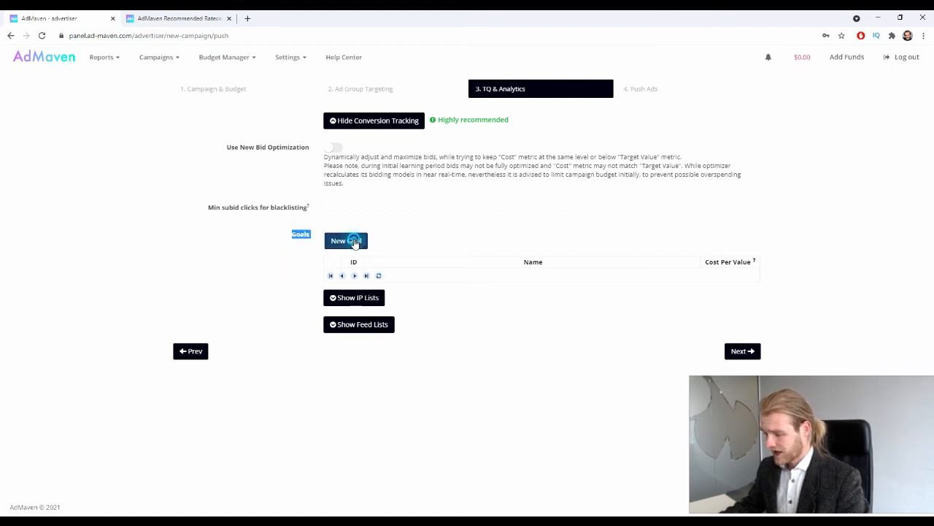
click(348, 240)
click(400, 275)
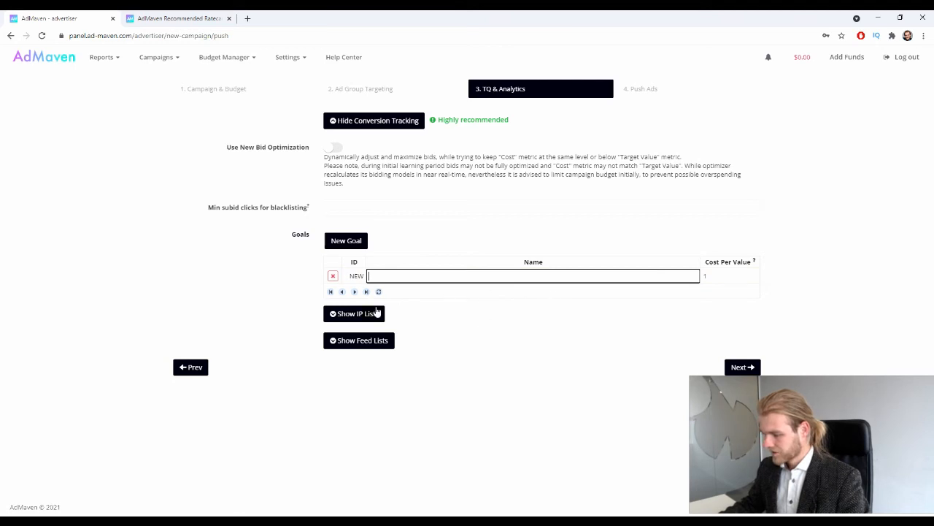
click(350, 275)
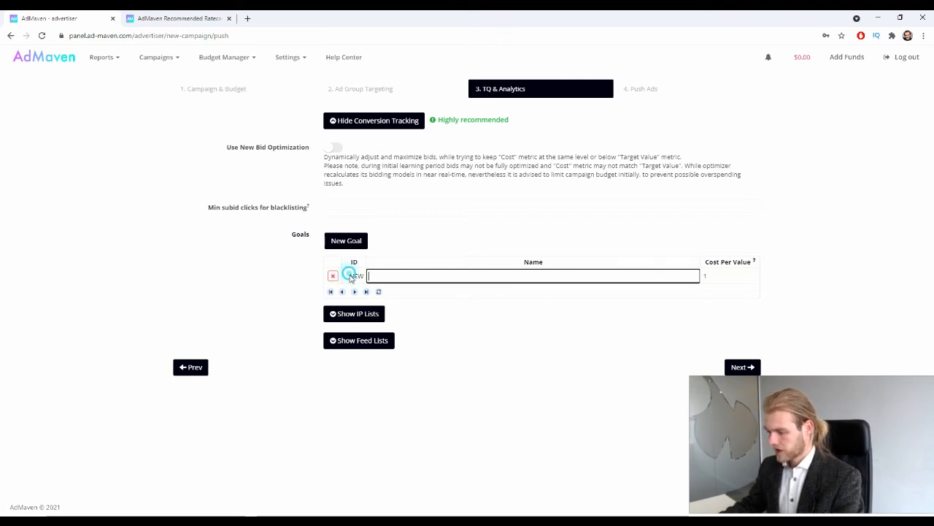
click(394, 275)
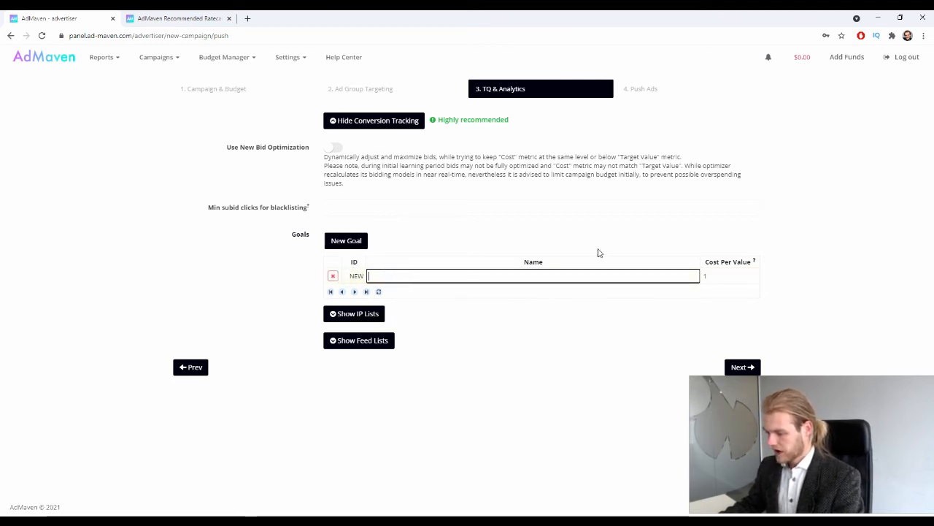
text(Goal )
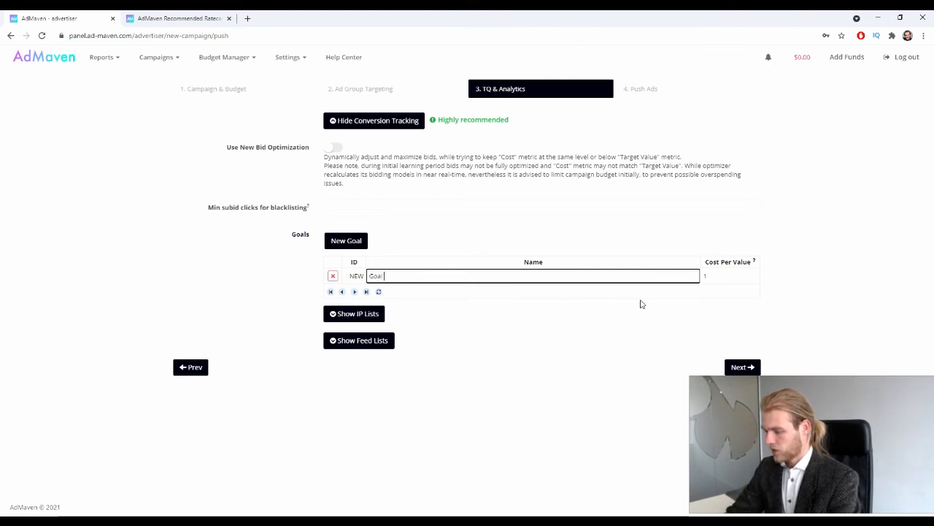
text(1)
Step: Set the cost per value of Goal 1 to 5
click(730, 275)
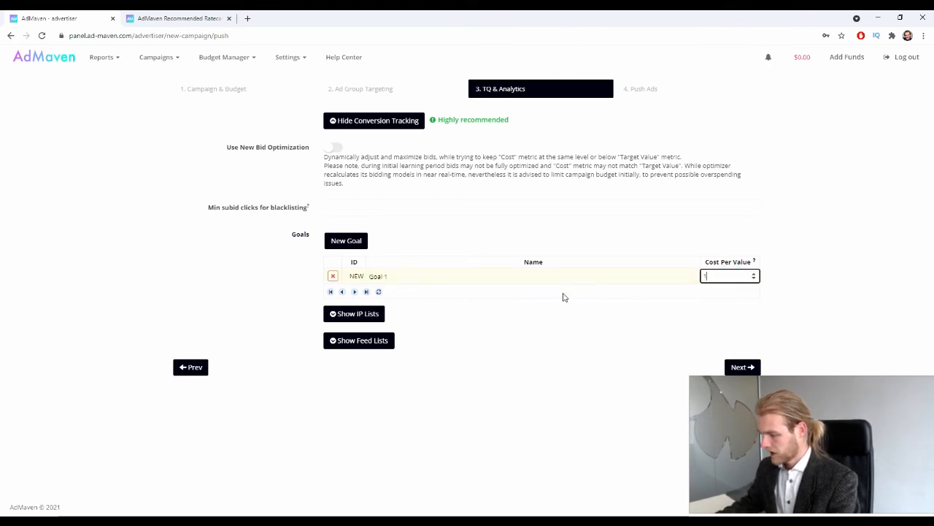
mouse_move(730, 254)
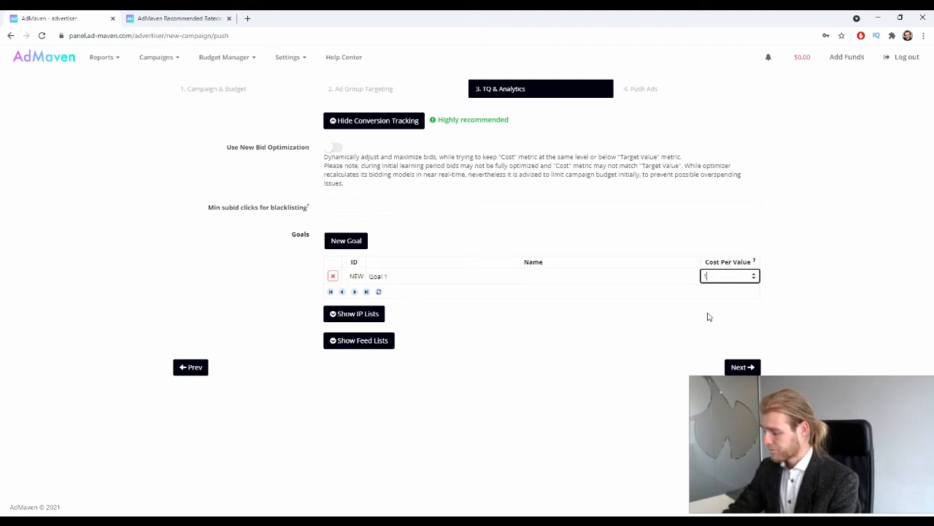
key(BackSpace)
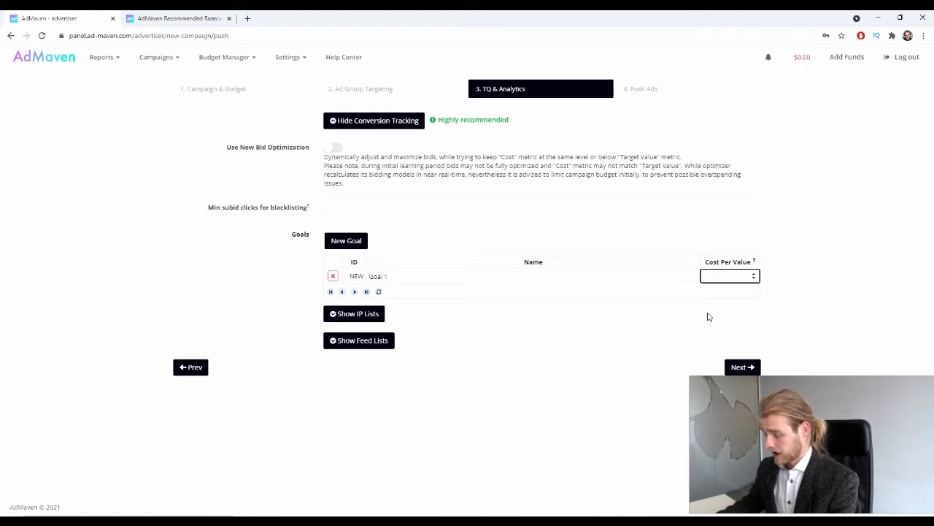
text(5)
key(Return)
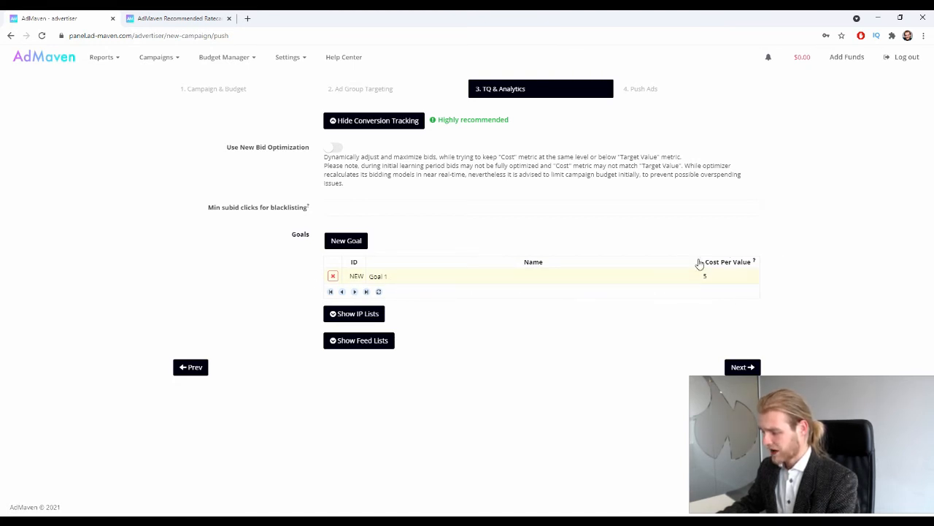
Step: Delete Goal 1 from the conversion goals
click(381, 274)
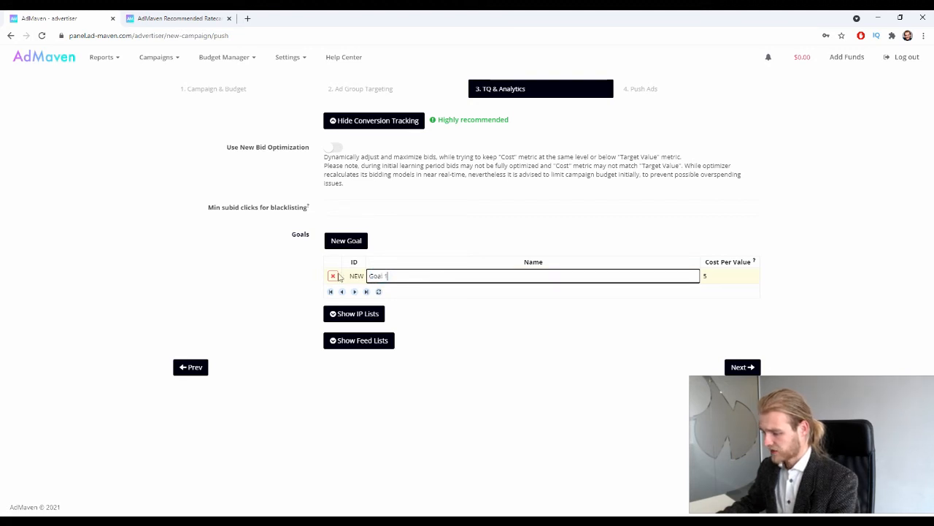
click(257, 277)
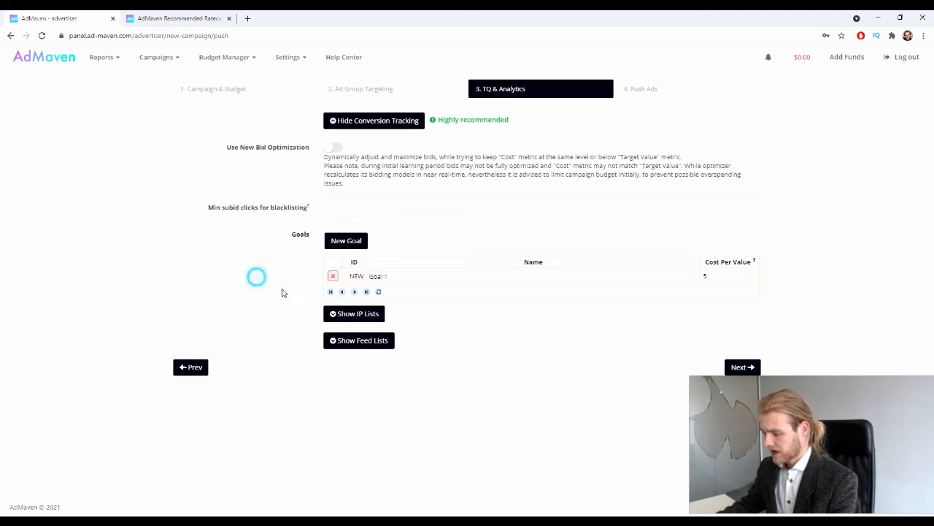
click(333, 276)
click(533, 307)
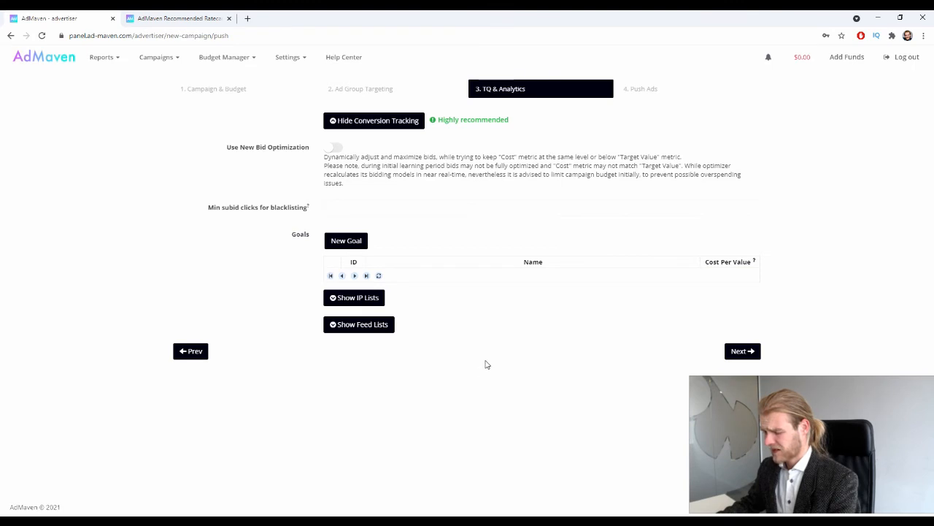
Step: Show the IP list options and examine the whitelist and blacklist modes and the search, list type and selected filters
click(346, 299)
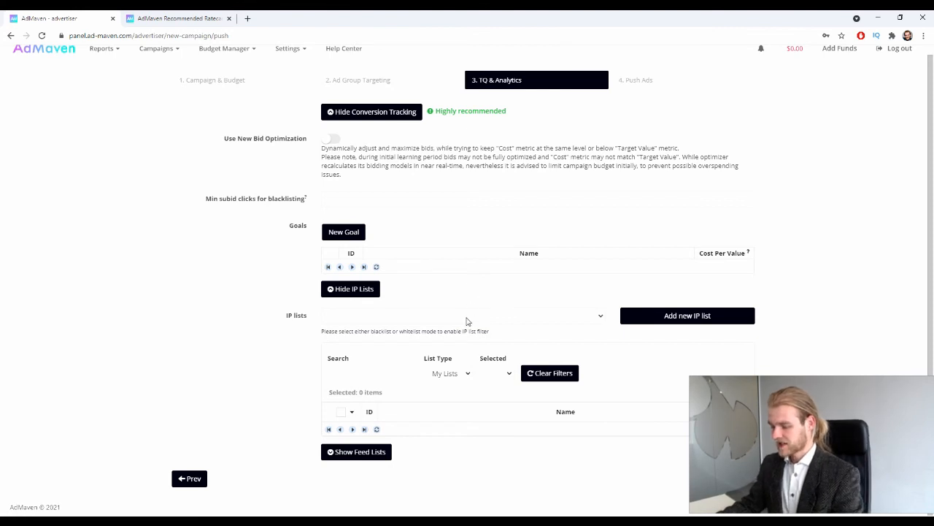
click(467, 319)
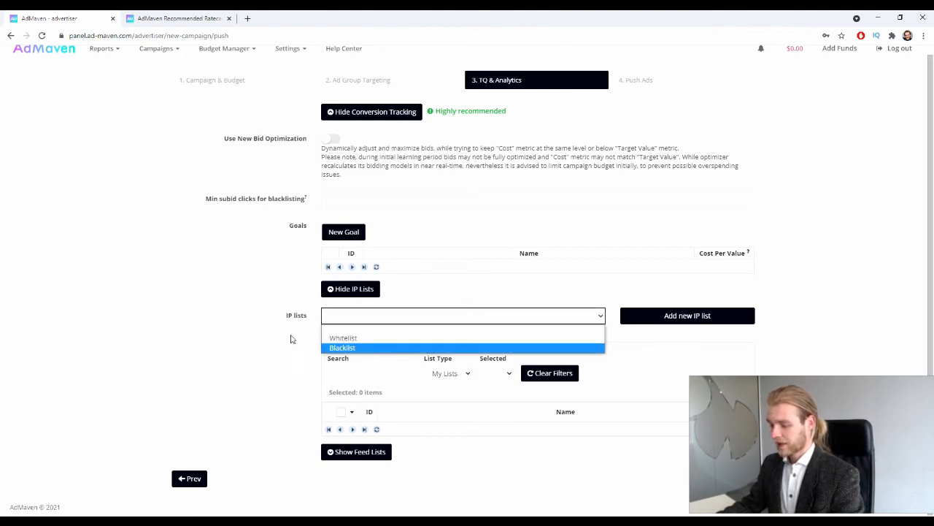
click(218, 326)
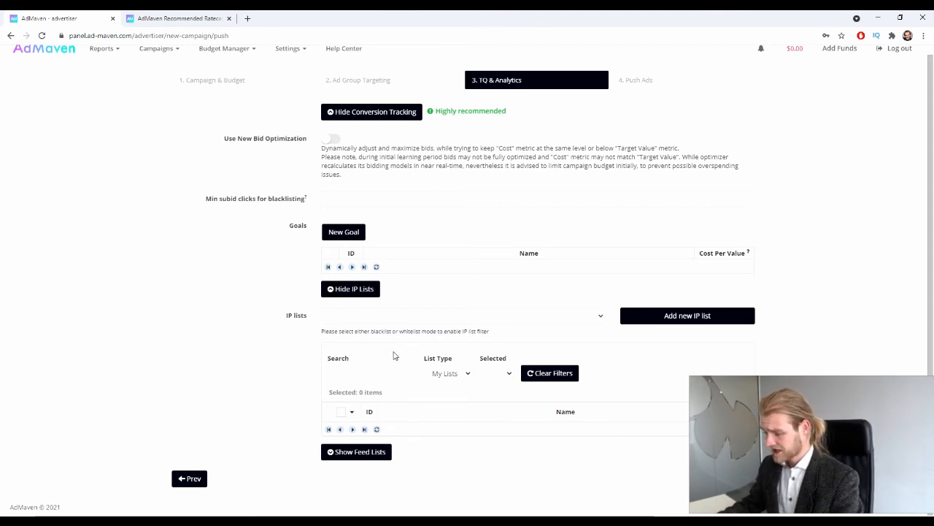
click(382, 371)
click(350, 371)
click(431, 373)
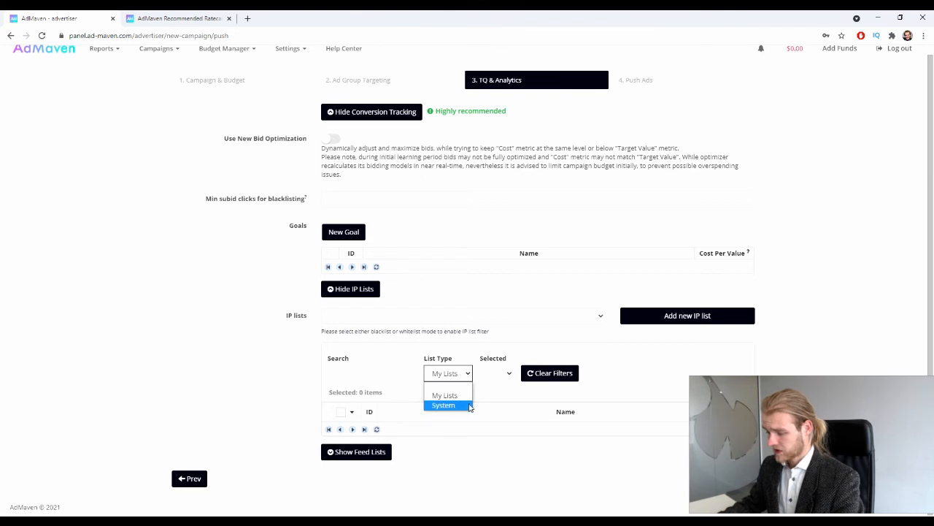
click(504, 377)
click(222, 376)
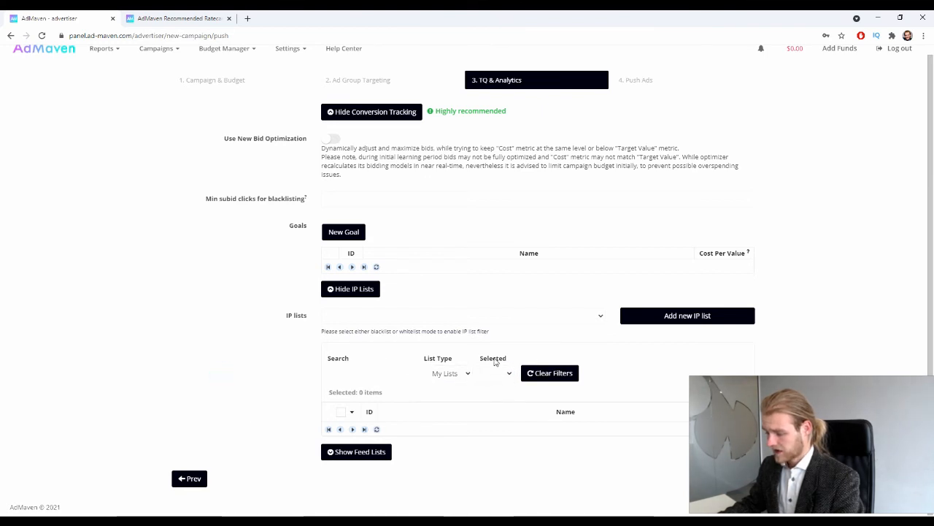
click(489, 378)
click(219, 402)
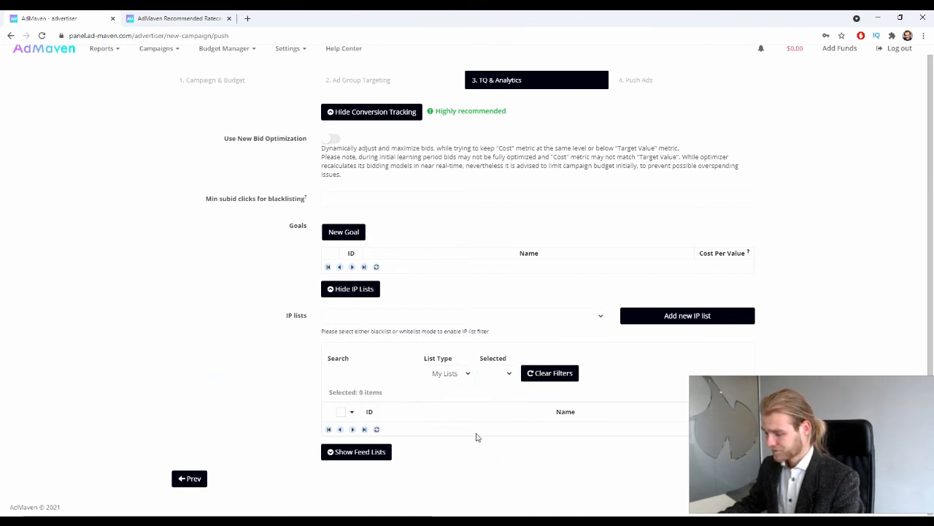
Step: Show the feed list options and examine the available feeds list modes and the note on enabling the filter
click(384, 458)
scroll(548, 358, down, 2)
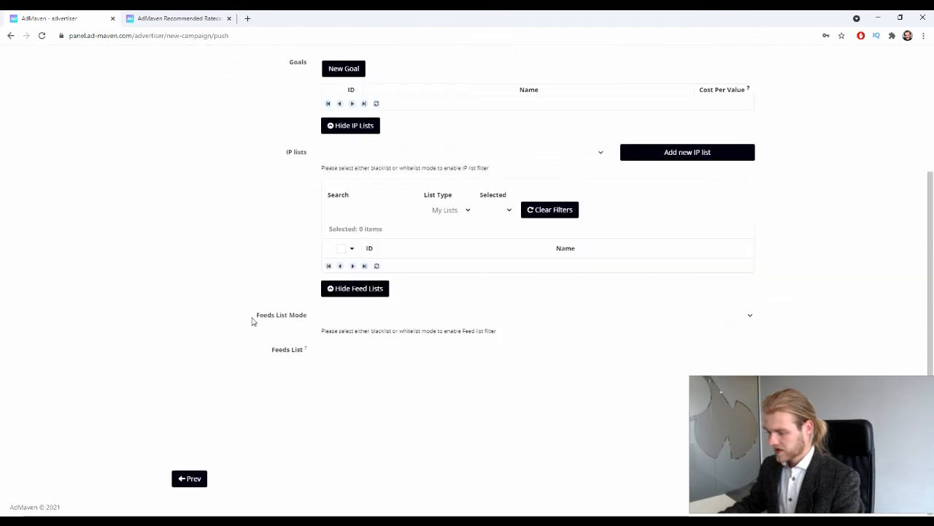
click(384, 321)
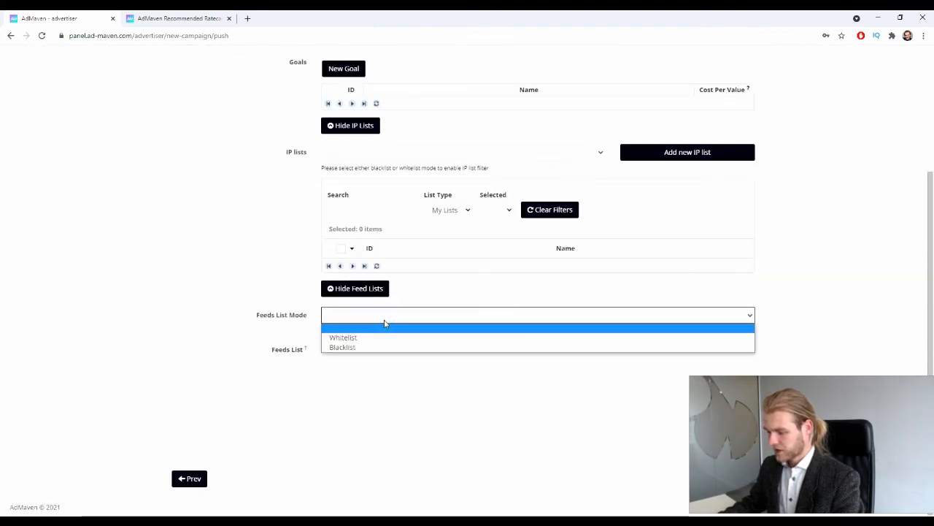
click(273, 355)
drag(328, 333, 418, 332)
click(433, 380)
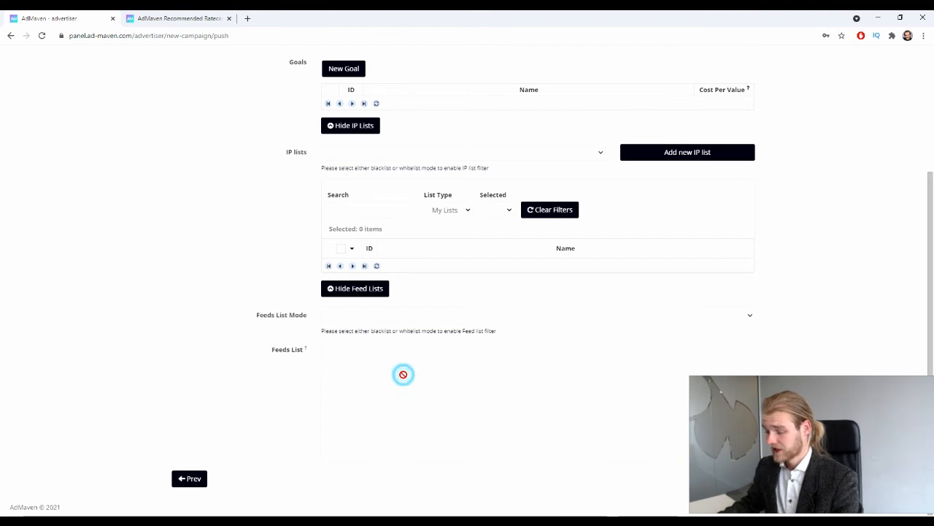
Step: Try Whitelist as the feeds list mode, check the supported entry formats, and clear the mode again
click(357, 319)
click(357, 347)
click(381, 388)
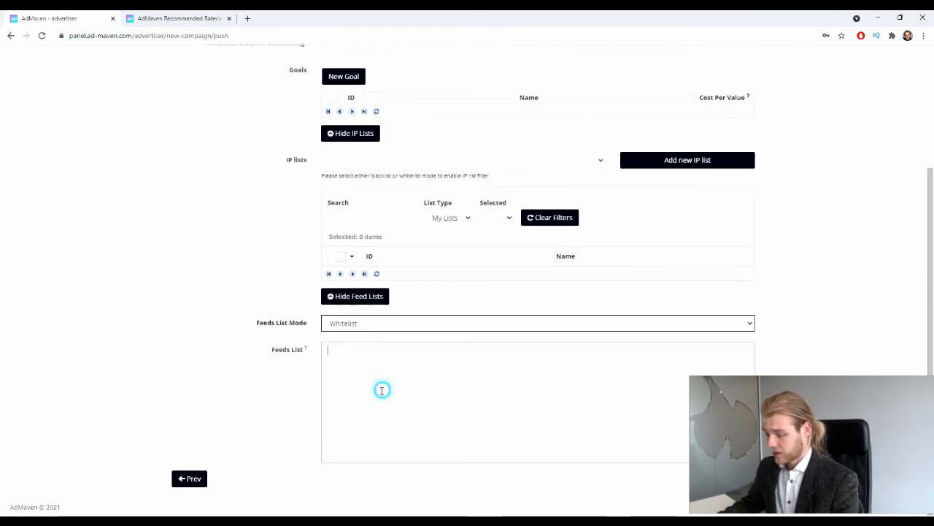
click(342, 353)
mouse_move(292, 354)
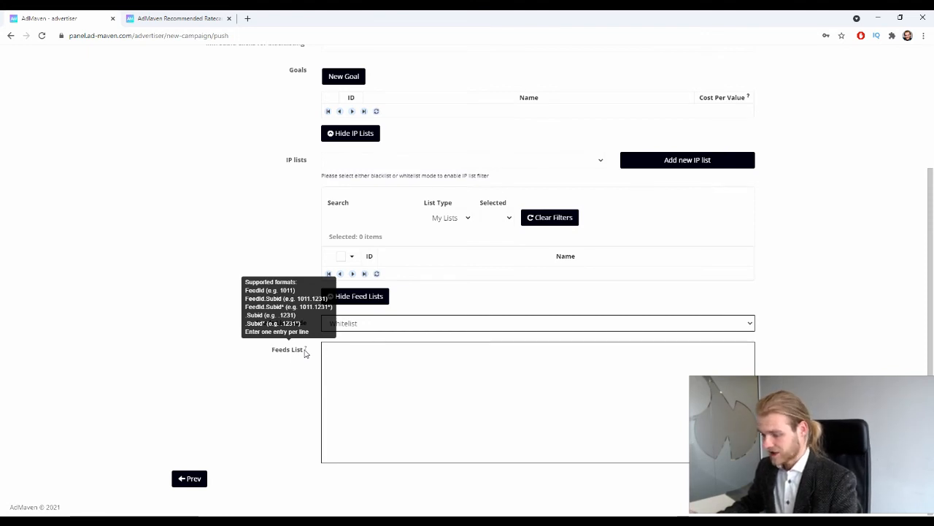
click(419, 371)
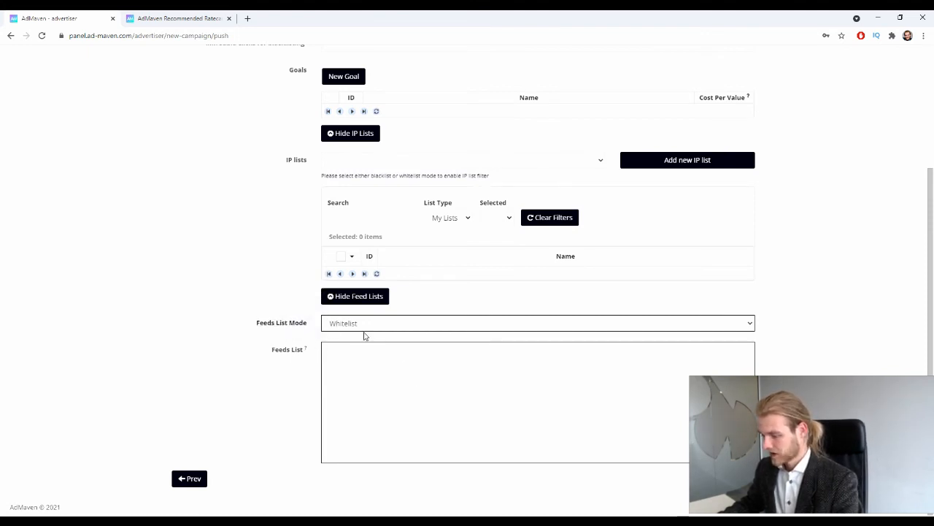
click(381, 322)
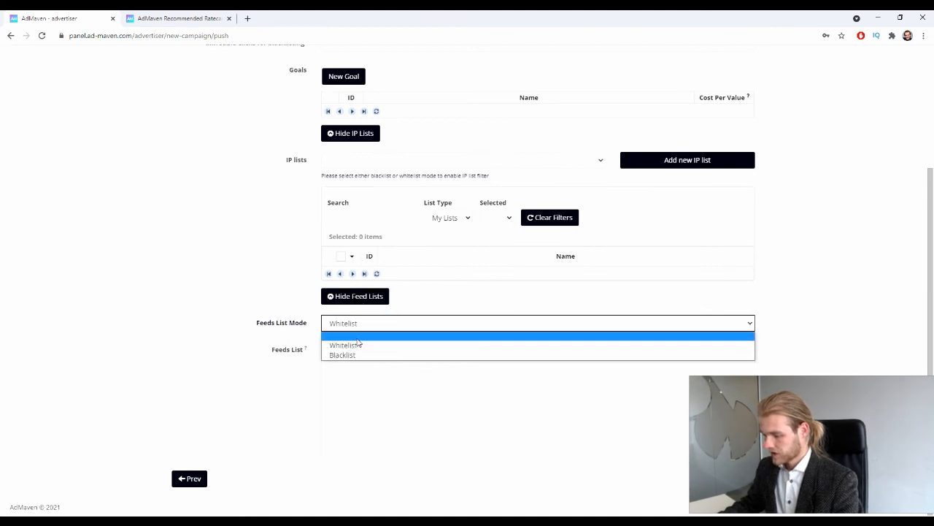
click(335, 334)
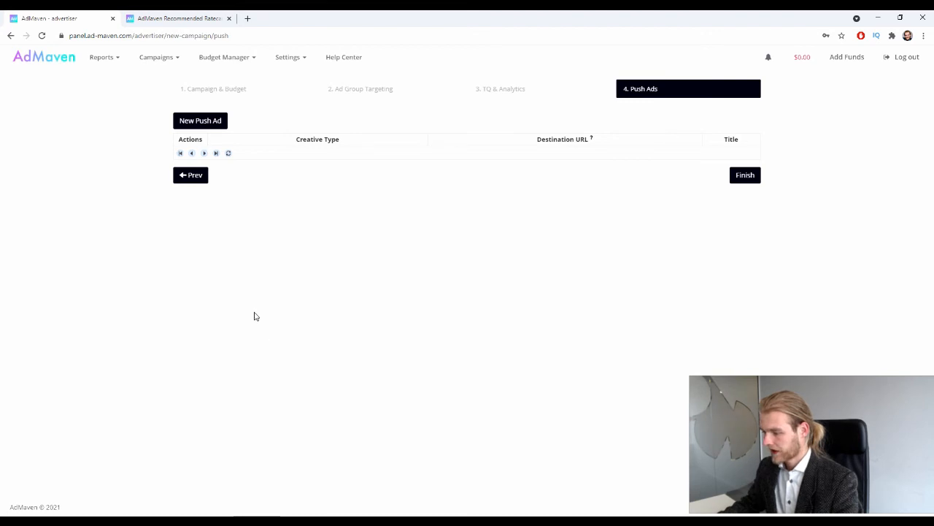
Step: Continue to the Push Ads stage, start a new push ad, and read the advice on title and description length
click(199, 123)
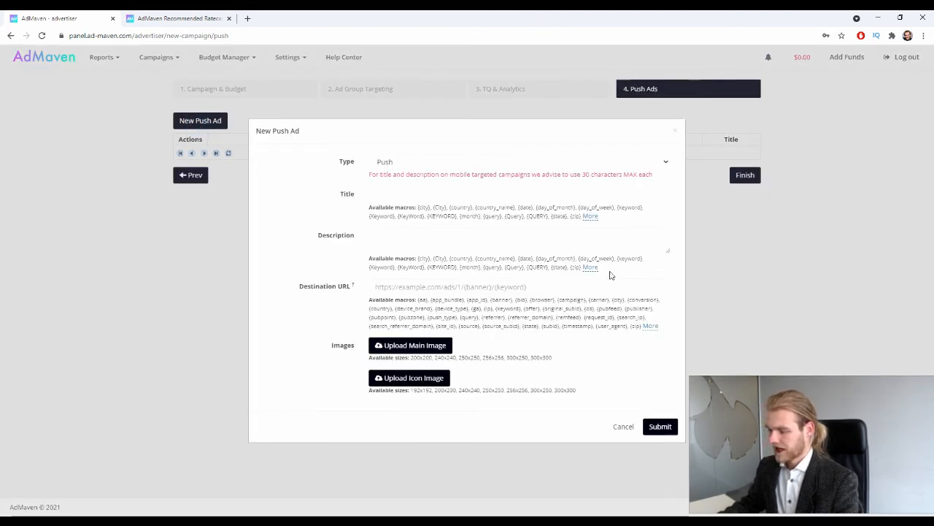
drag(372, 177, 484, 174)
click(508, 191)
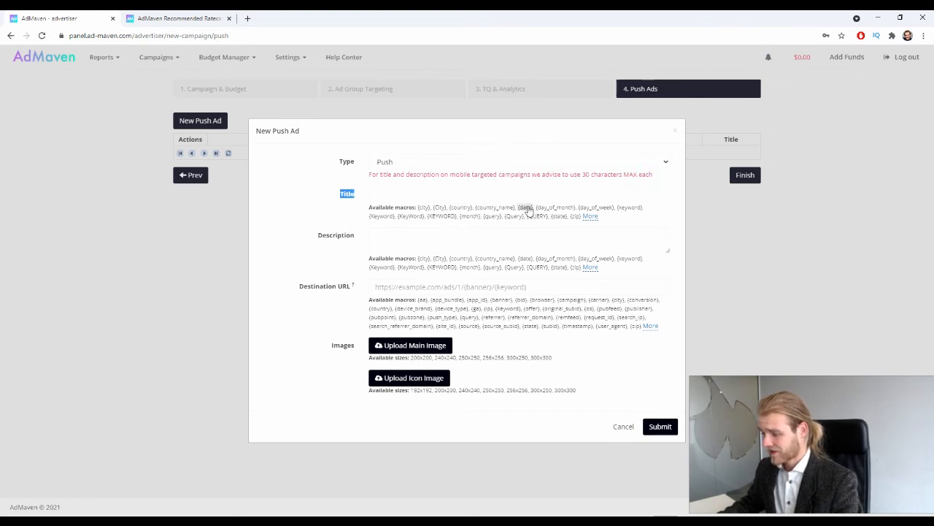
Step: Enter "Deberoo Headline 1" followed by dots and filler letters as a long test title for the push ad
click(420, 195)
text(f)
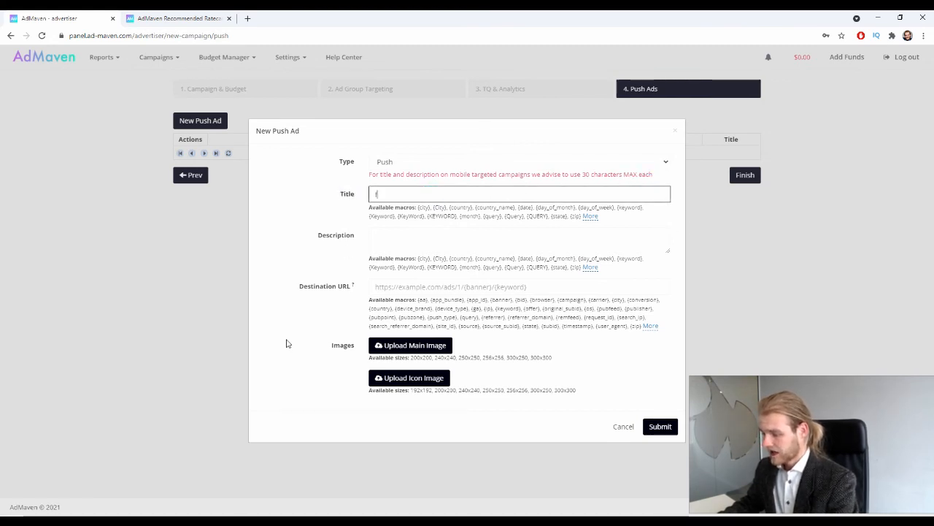
key(BackSpace)
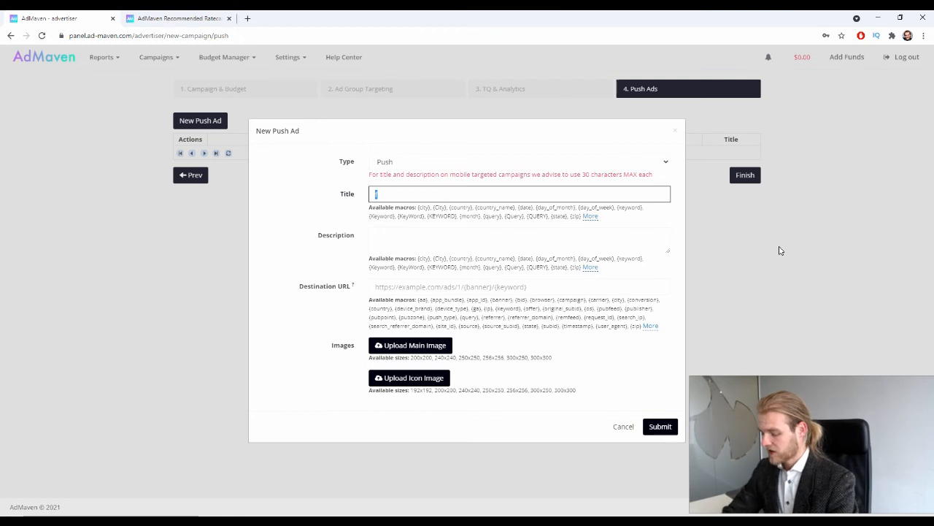
text(Deberoo)
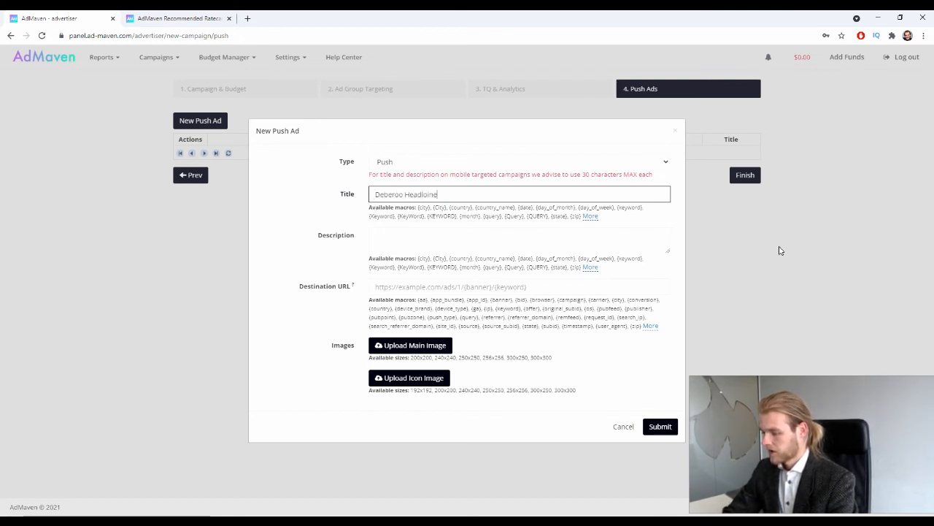
text( Headlo)
key(BackSpace)
text(ine 1 )
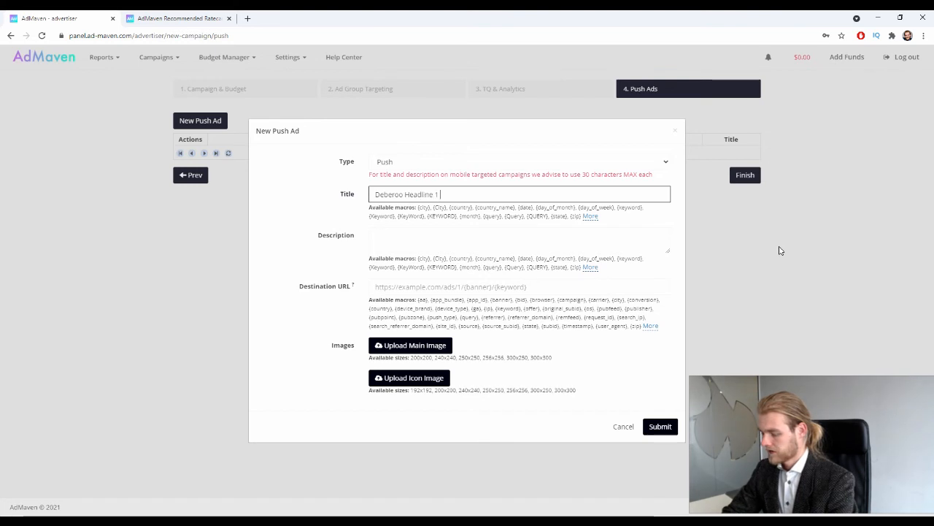
text(......)
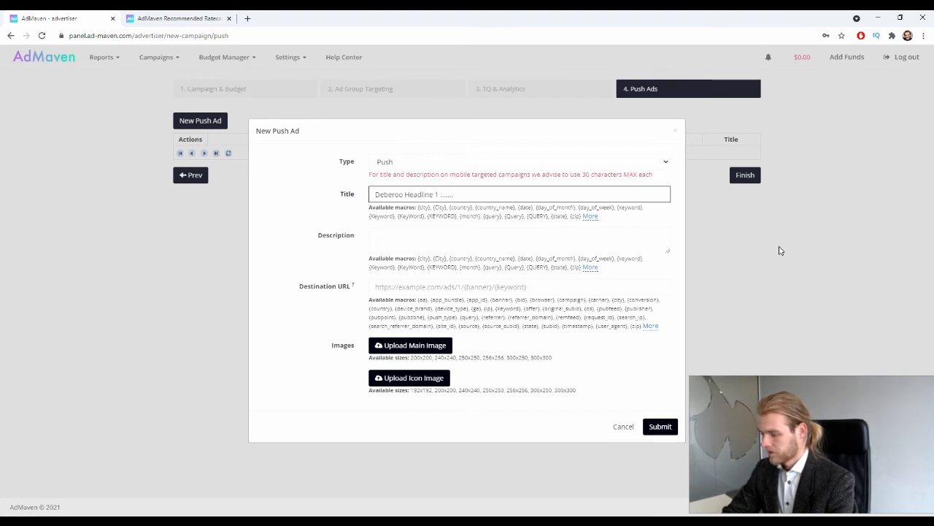
text(..wdwekjfnawrfnlawufn)
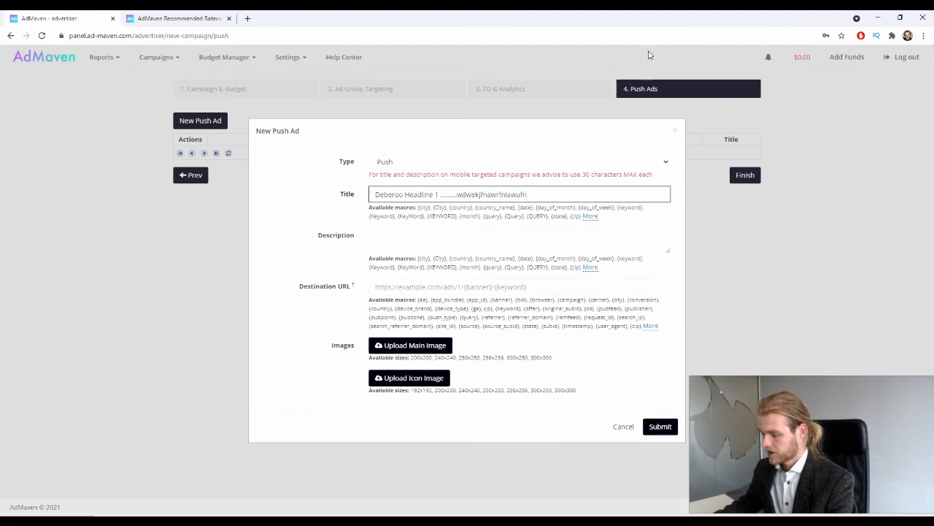
Step: Replace the push ad's test title with "Headline 1"
click(333, 208)
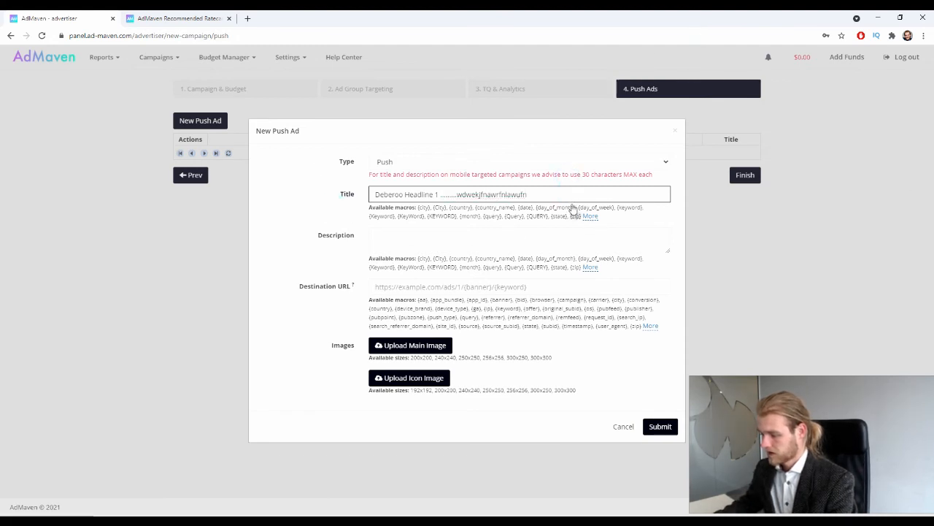
drag(553, 195, 267, 220)
key(ctrl+a)
key(BackSpace)
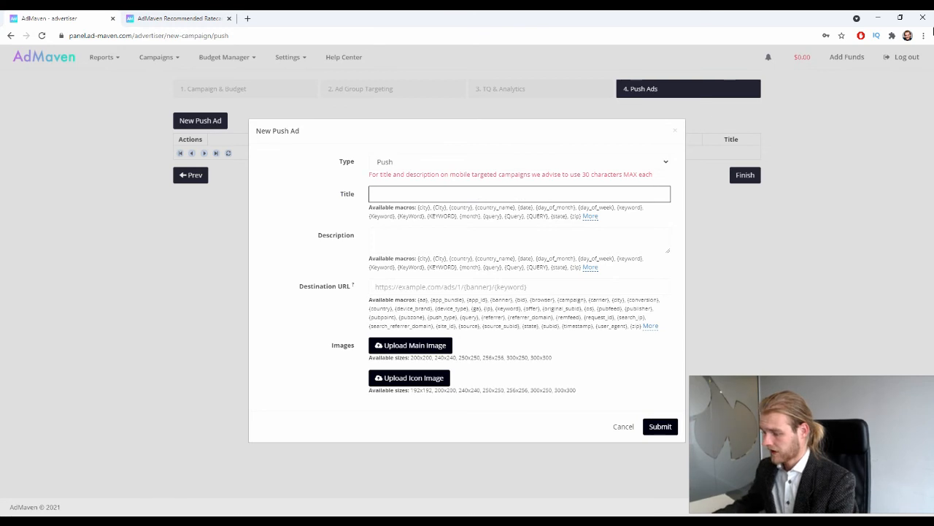
text(De)
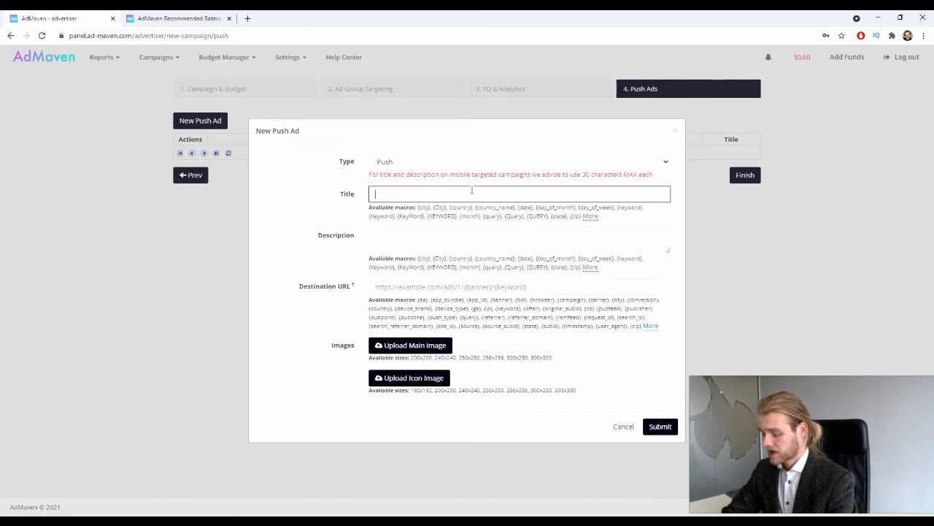
text(adline 1)
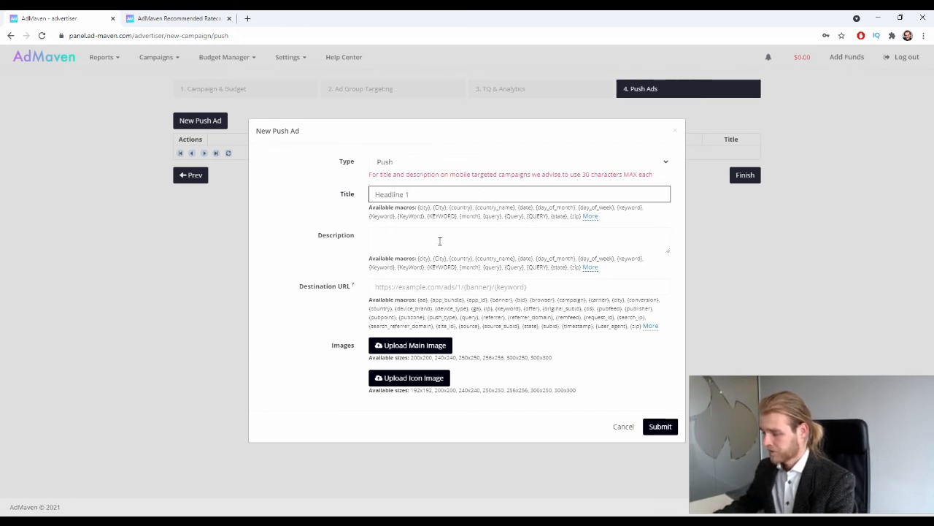
Step: Enter "Description 1" as the push ad's description
click(436, 247)
text(Descr)
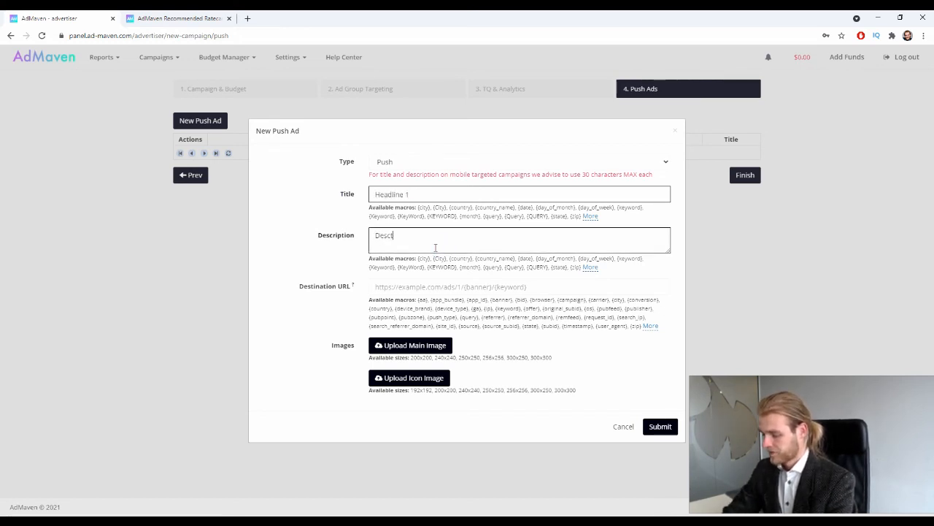
text(iption)
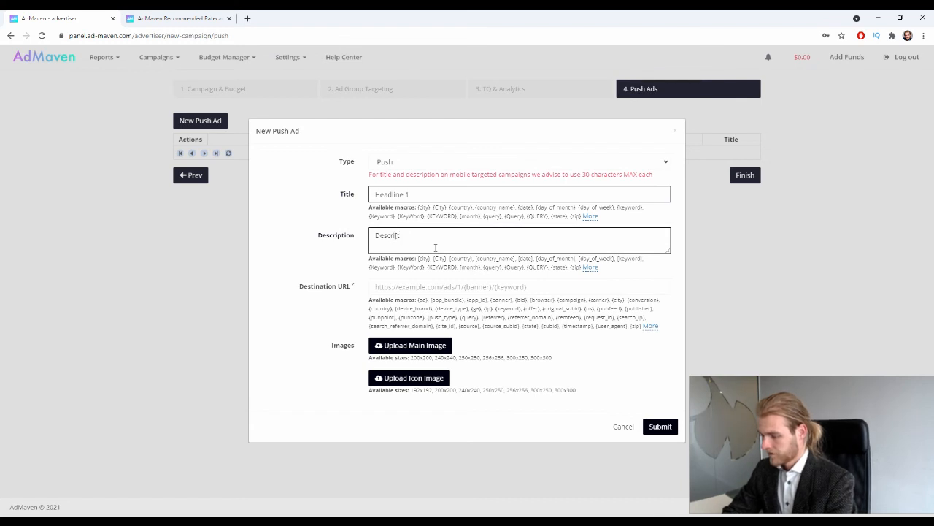
text(p)
text( 1)
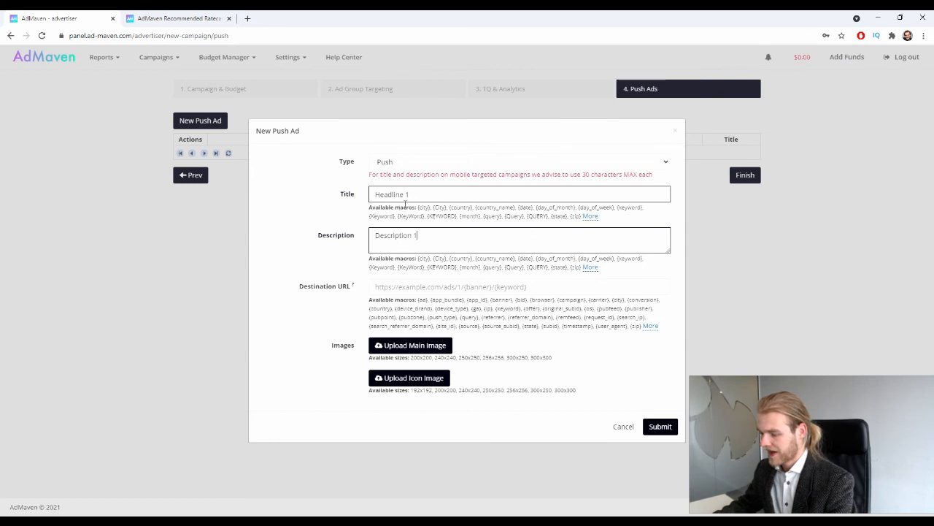
Step: Expand the list of available title macros and read what each one inserts
drag(407, 206, 428, 207)
click(300, 210)
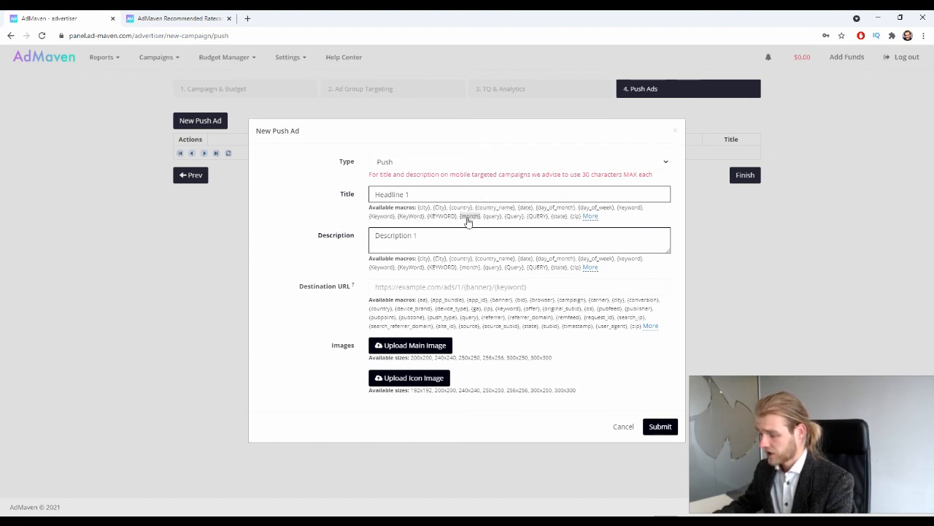
click(590, 217)
scroll(480, 229, down, 2)
scroll(480, 231, up, 1)
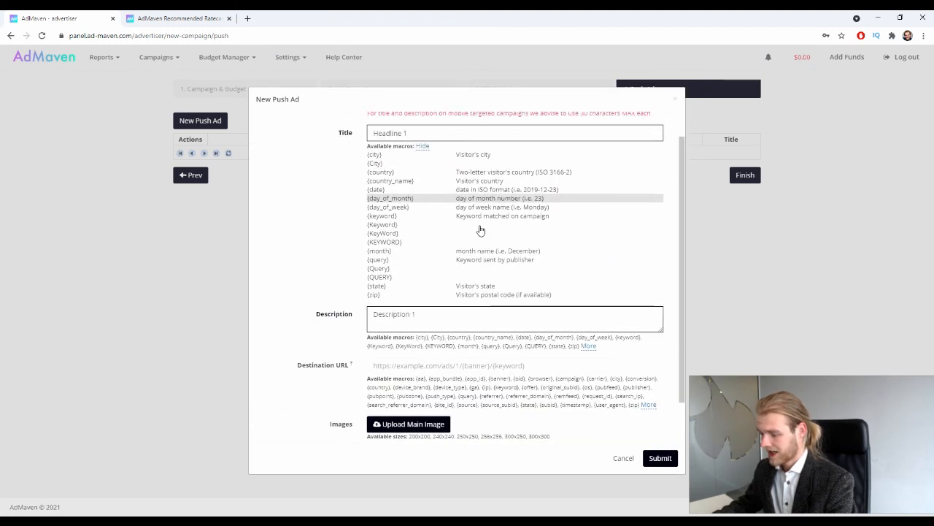
scroll(481, 230, up, 1)
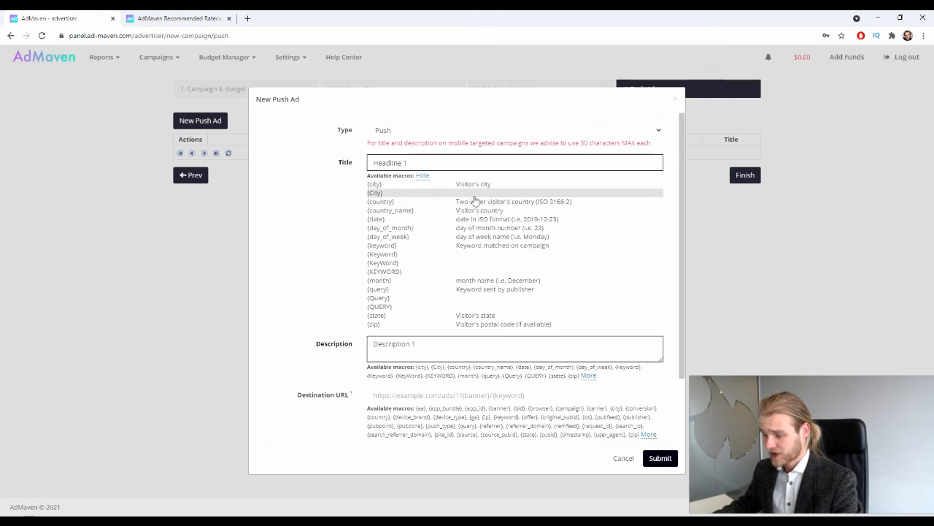
scroll(403, 192, down, 1)
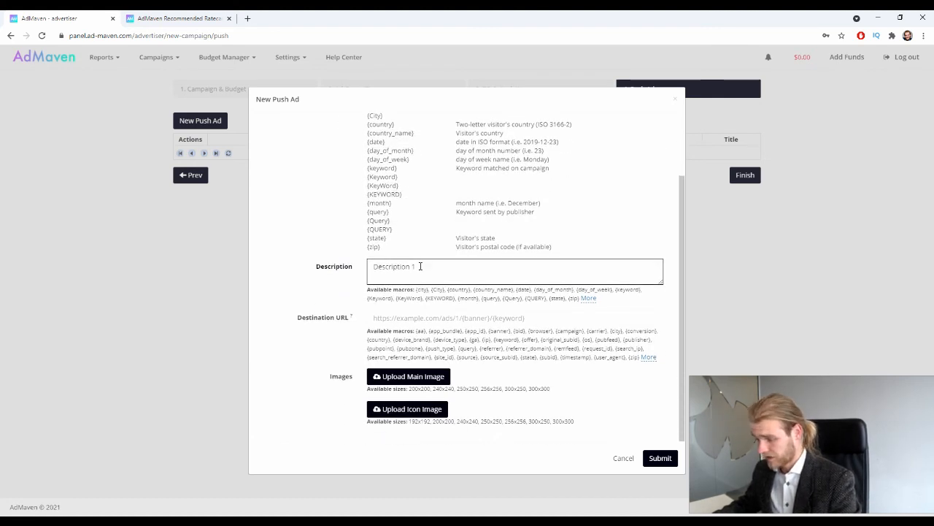
Step: Enter deberoo.com/ as the push ad's destination URL
click(407, 317)
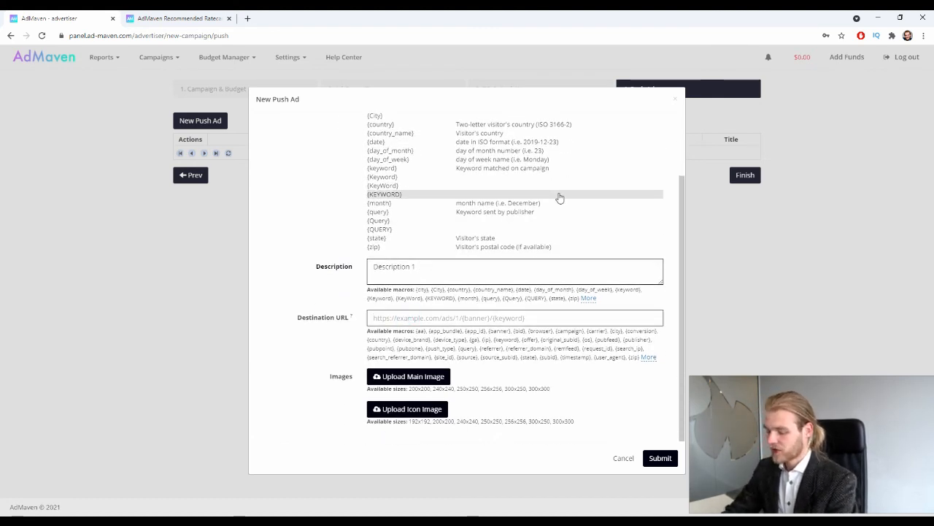
text(deberoo)
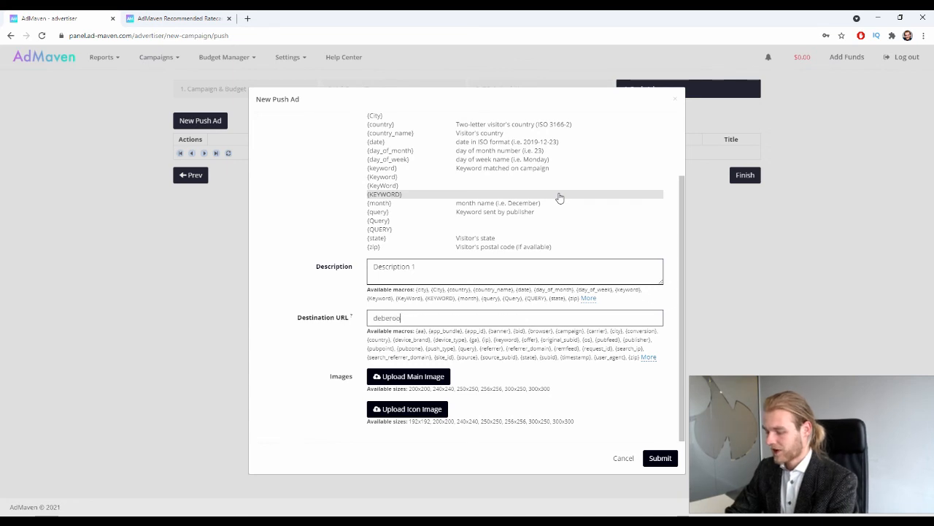
text(.com.)
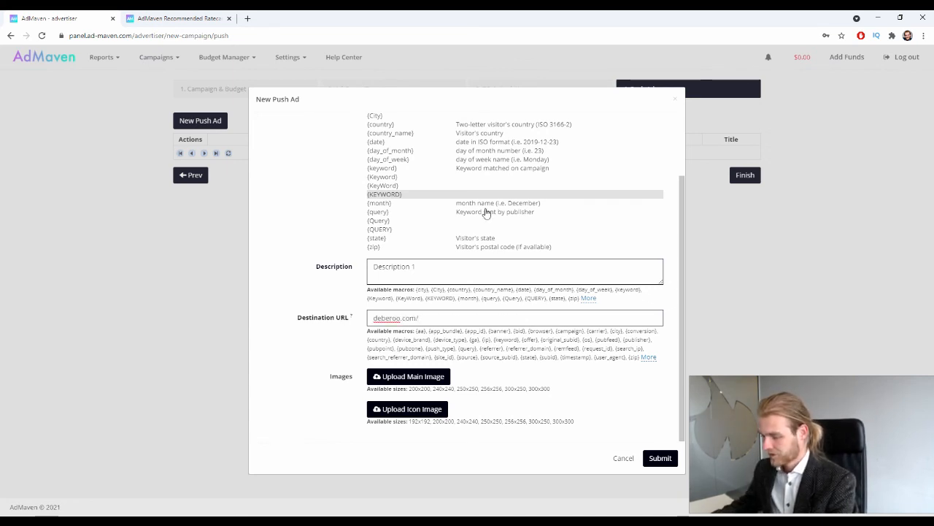
click(305, 378)
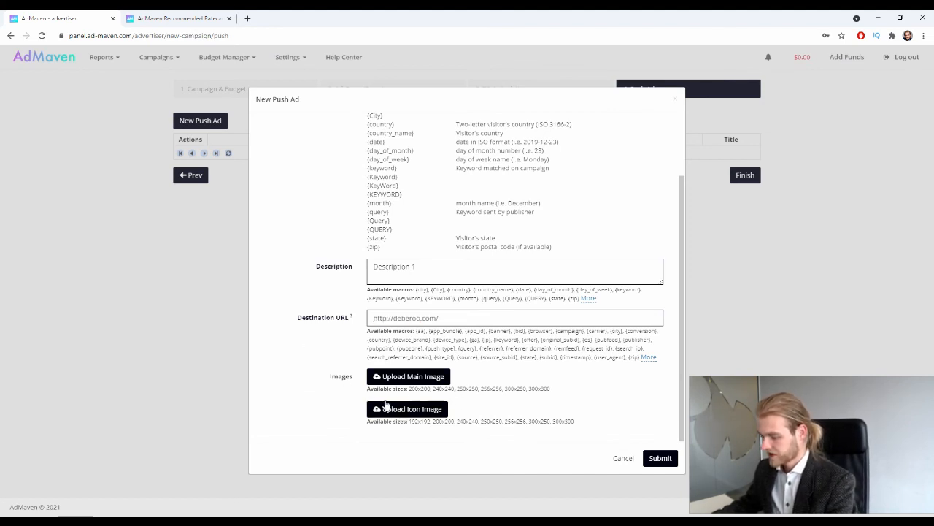
Step: Examine the accepted image sizes for the push ad's main image and icon image
drag(368, 390, 530, 391)
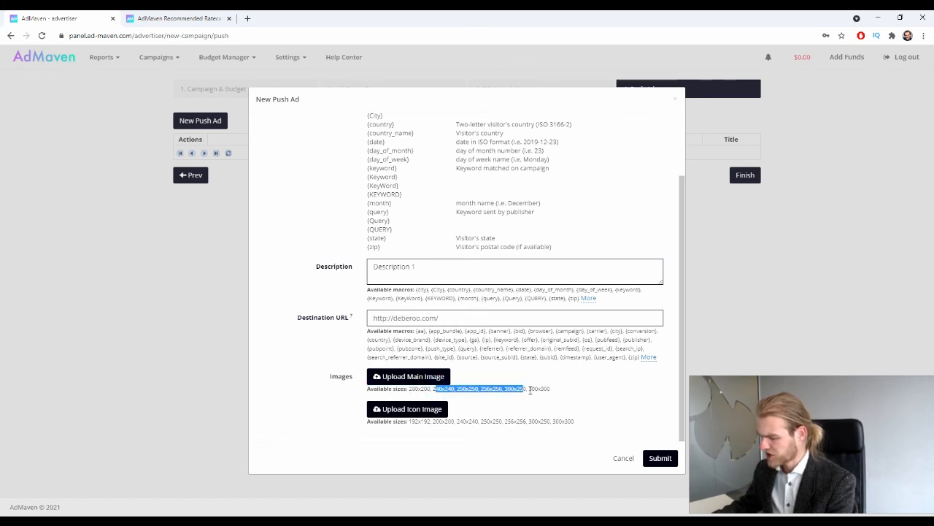
drag(377, 423, 459, 435)
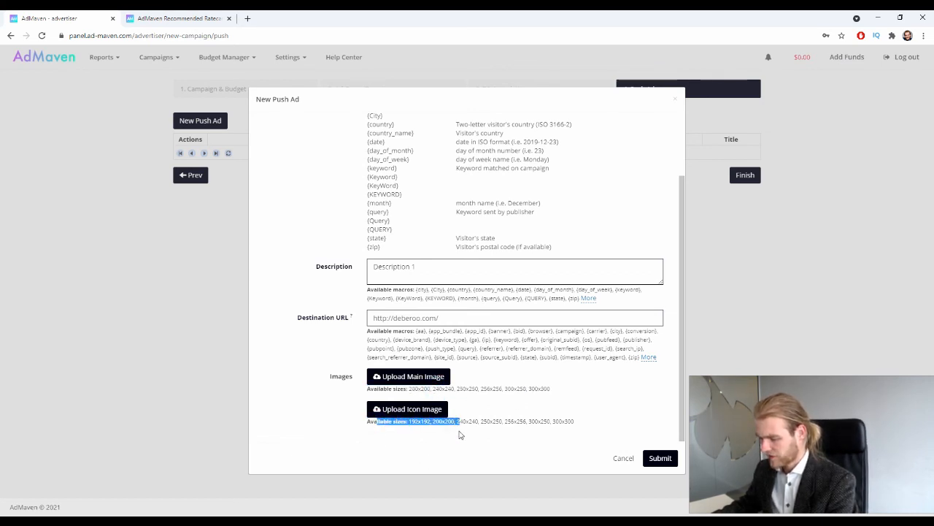
click(273, 400)
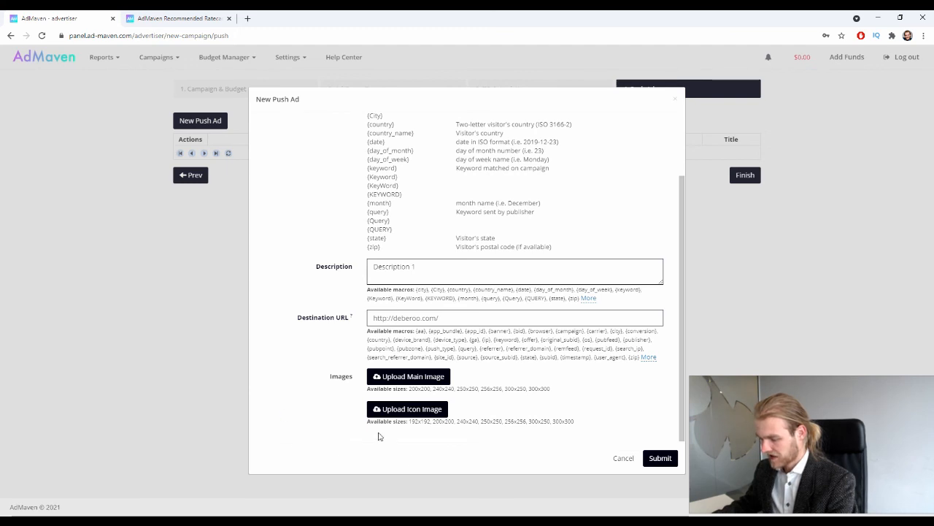
drag(413, 423, 567, 431)
click(427, 428)
double_click(417, 422)
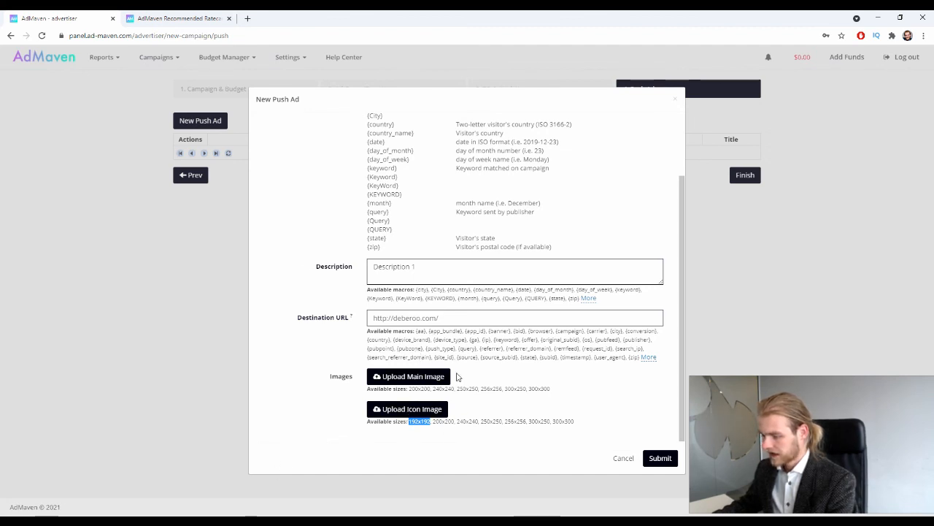
Step: Try to upload "Untitled design (25)" from Downloads as the push ad's icon image
click(397, 410)
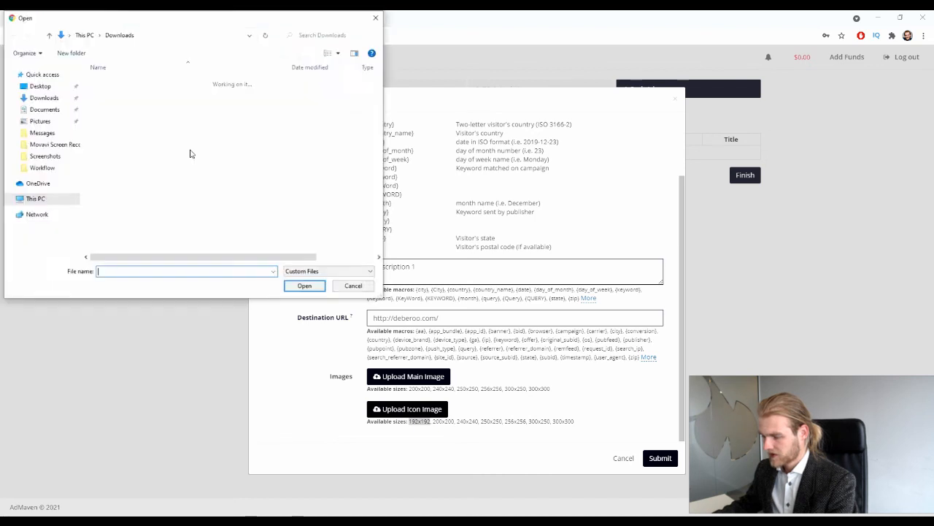
click(143, 145)
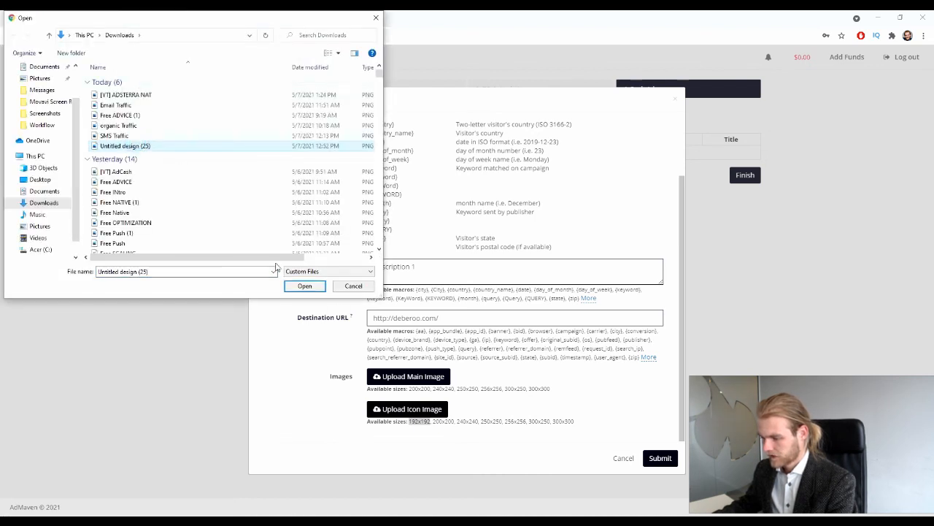
click(305, 285)
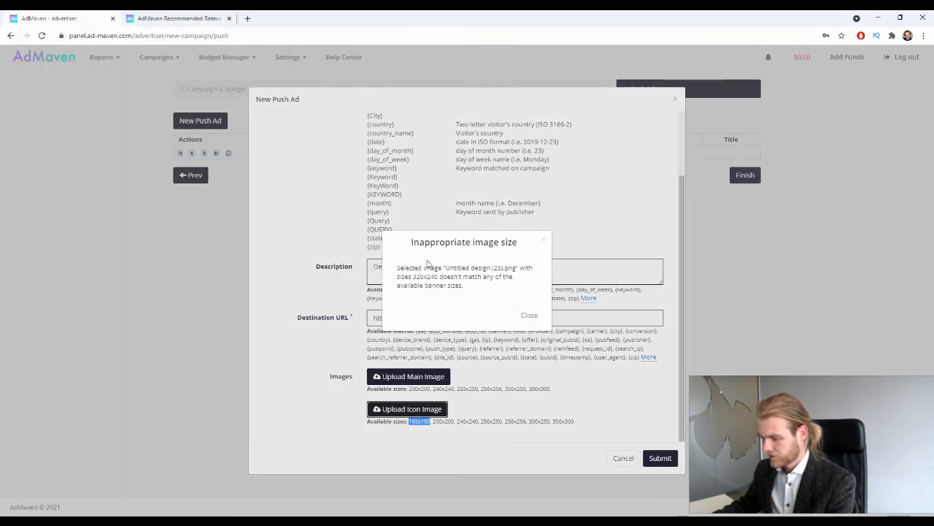
click(535, 318)
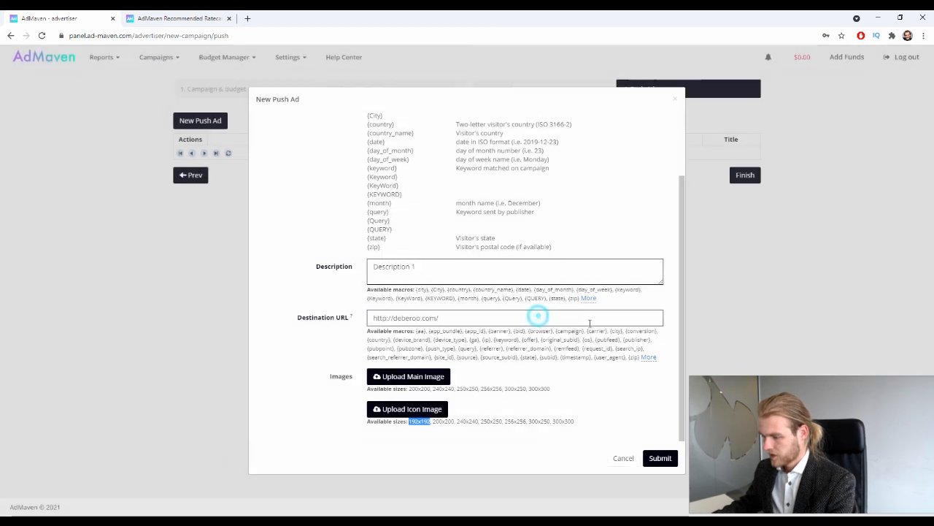
Step: Open canva.com in a new browser tab and create a custom design of 200 x 200 px
click(246, 20)
text(canva.com)
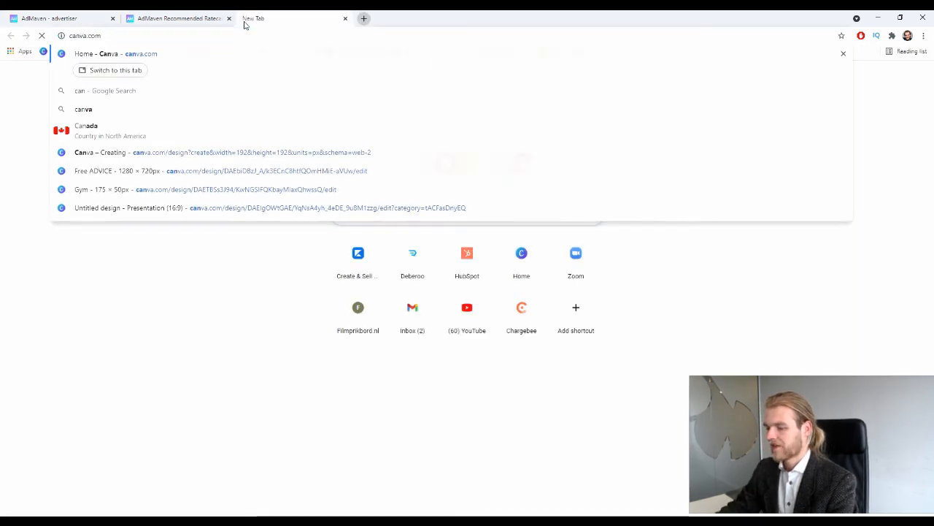
key(Return)
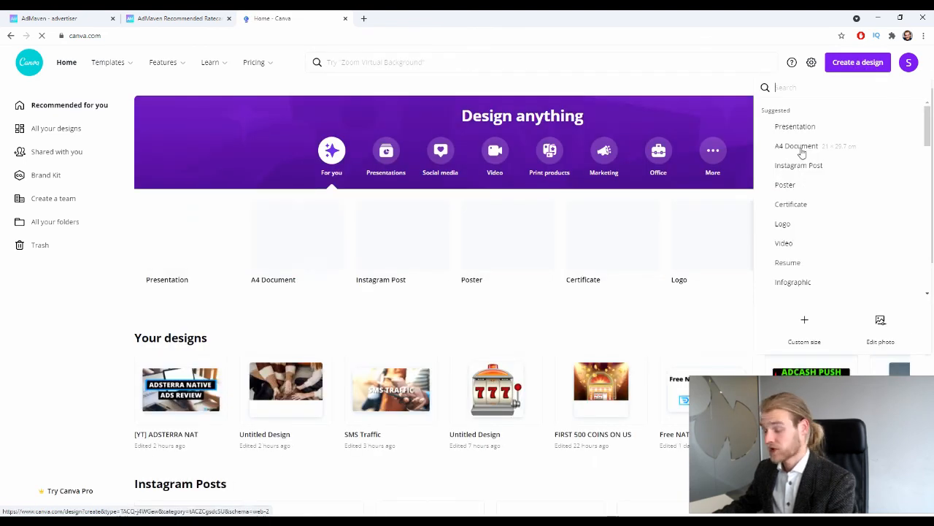
click(815, 331)
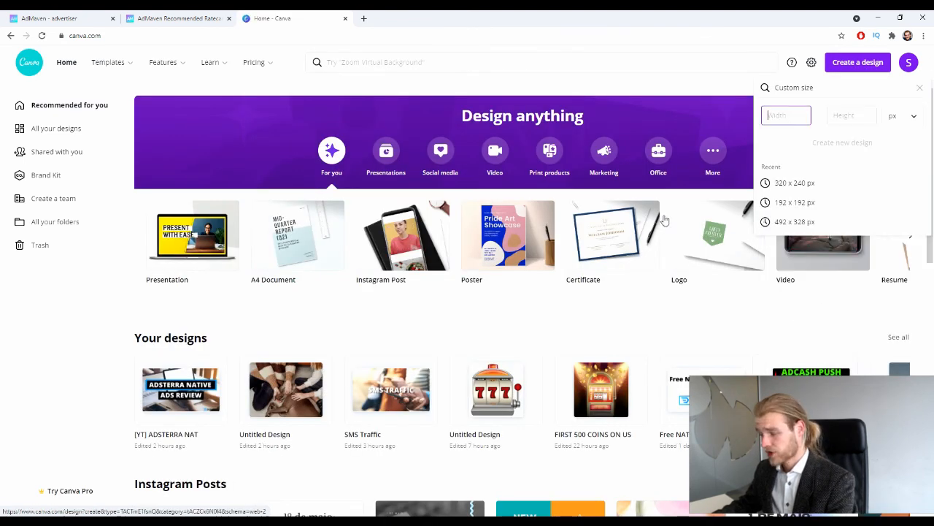
text(200)
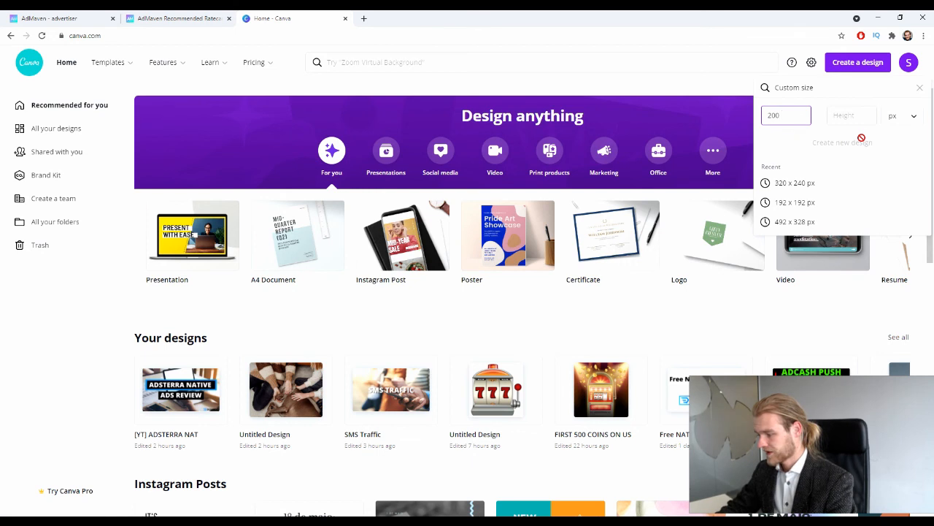
key(Tab)
text(200)
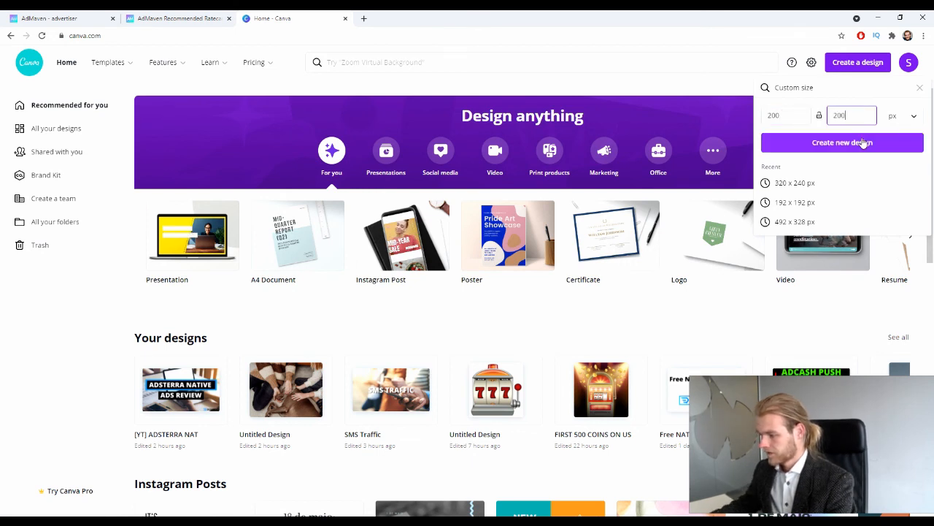
click(861, 142)
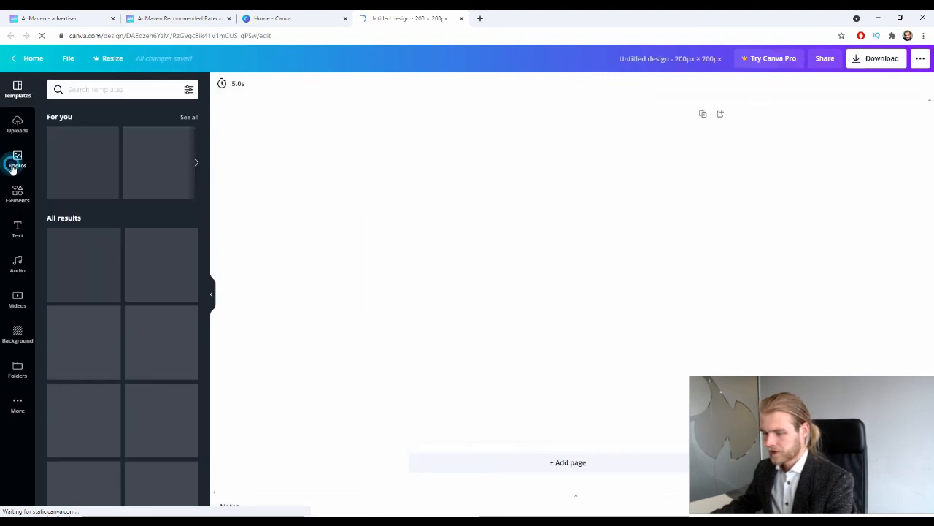
Step: Fill the blank design with the trending photo of a person writing in a notebook and download it
click(13, 167)
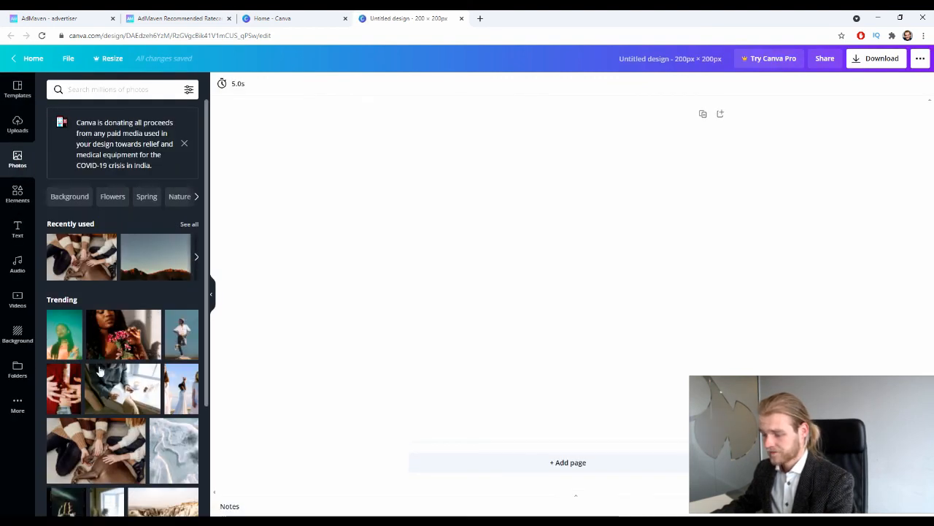
drag(100, 372, 380, 244)
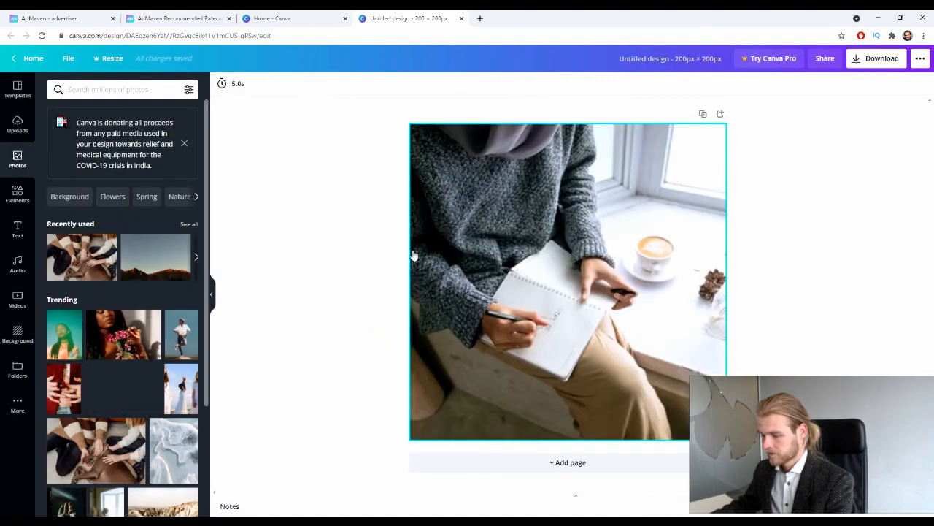
click(883, 64)
click(847, 222)
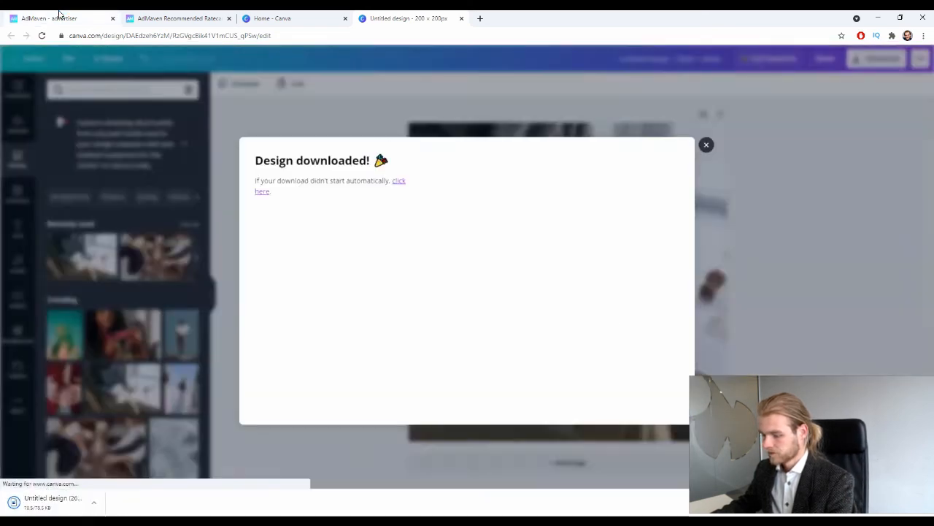
Step: Switch back to AdMaven and add "Untitled design (26)" as the push ad's main image in size 200x200
click(62, 15)
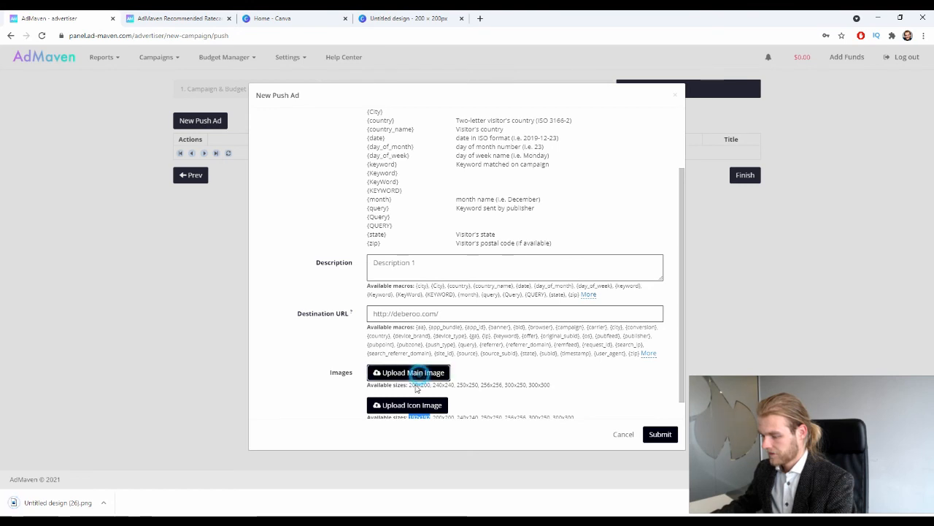
click(416, 374)
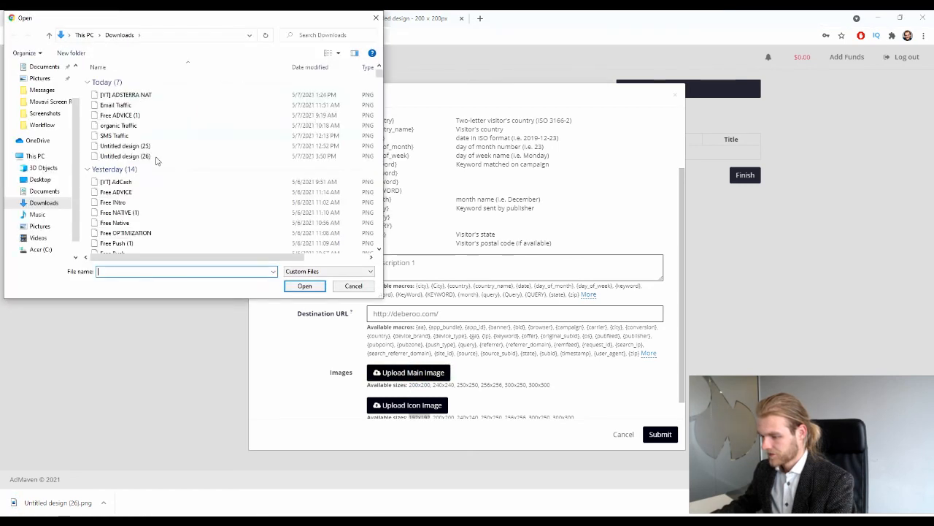
click(135, 156)
click(312, 289)
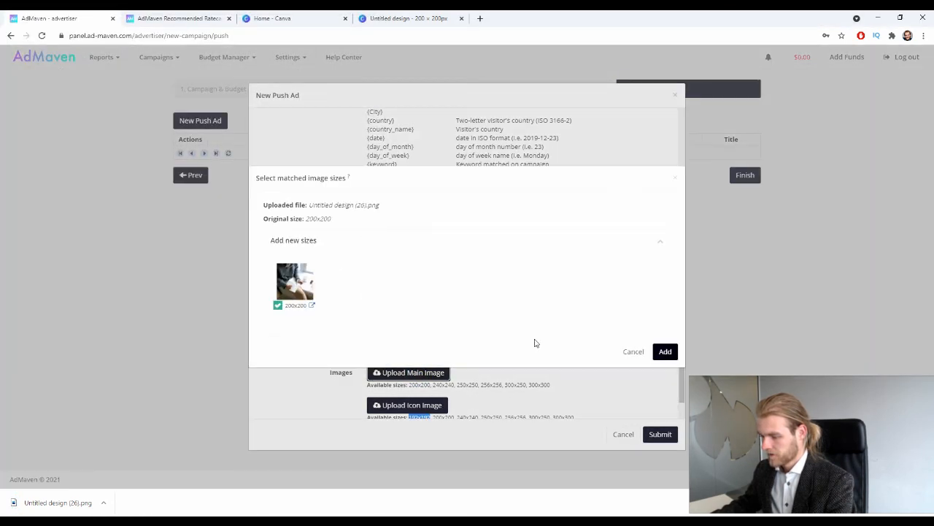
click(664, 352)
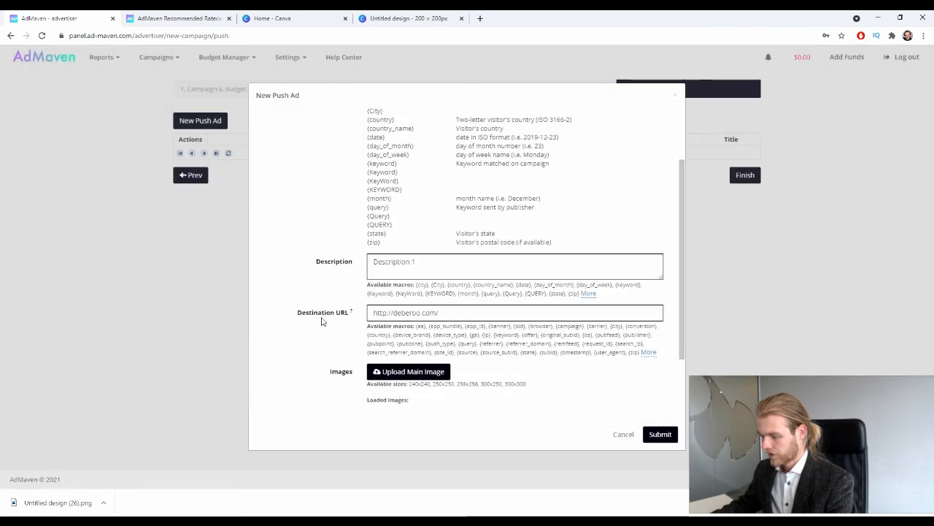
Step: Add "Untitled design (26)" as the icon image in sizes 192x192 and 200x200, and submit the push ad
scroll(323, 321, down, 2)
click(399, 387)
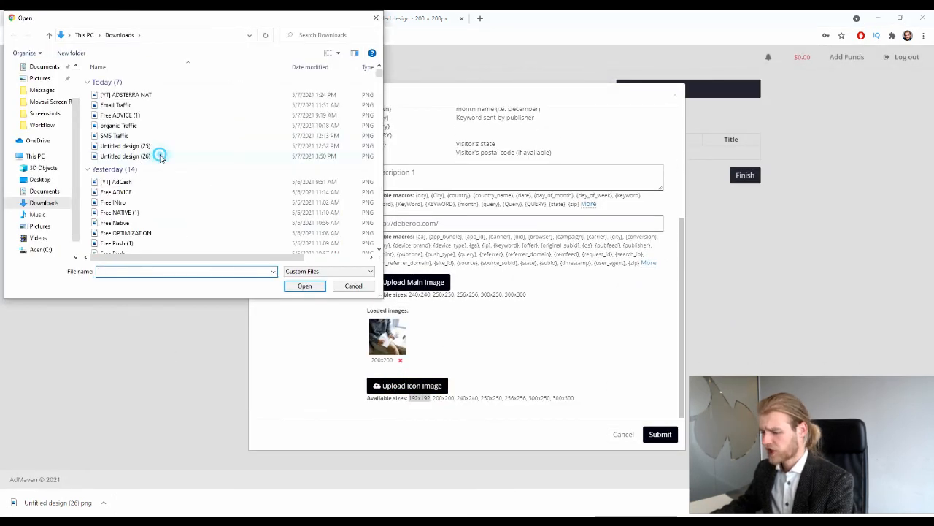
click(160, 156)
click(303, 286)
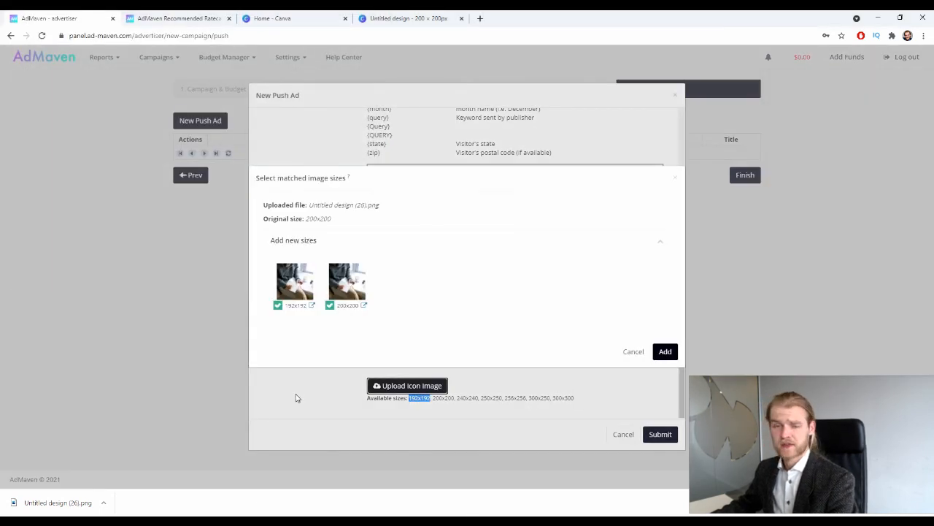
click(664, 351)
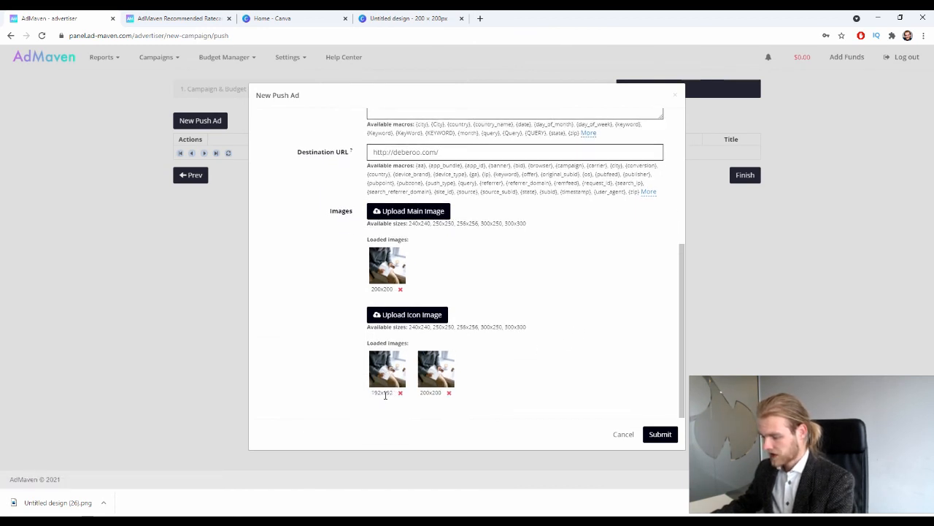
click(659, 434)
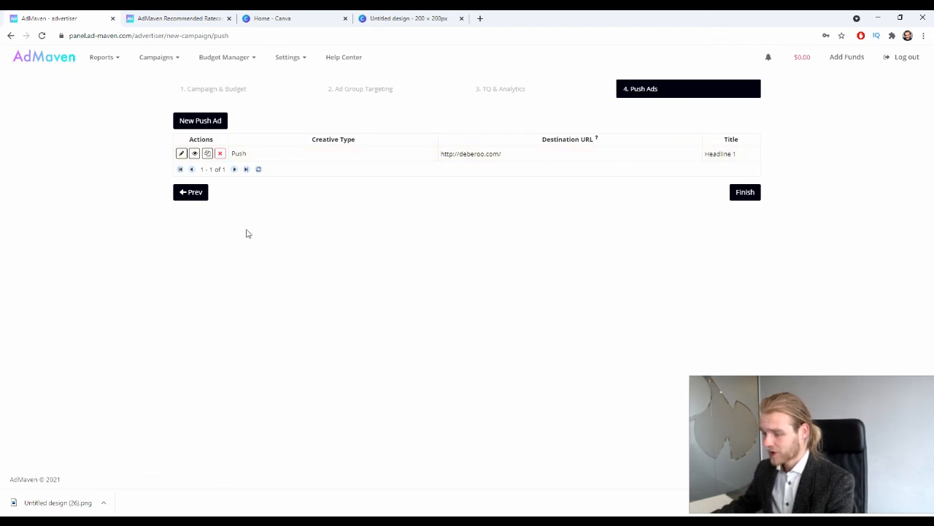
Step: Preview the push ad in its desktop and mobile versions, and finish creating the campaign
click(194, 153)
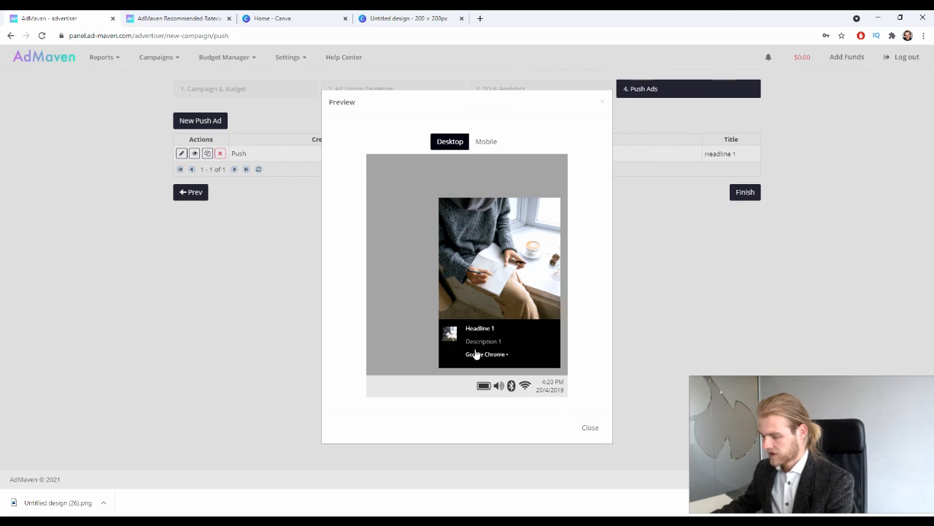
click(486, 141)
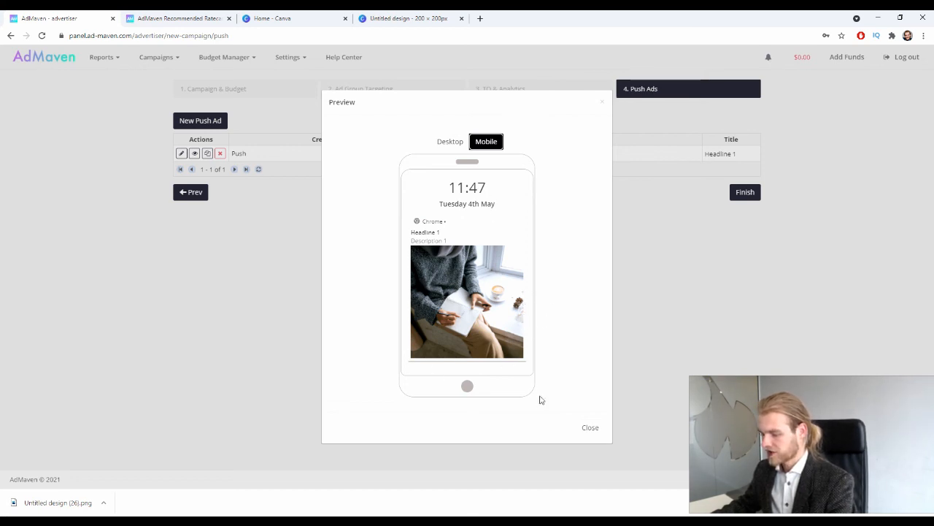
click(590, 427)
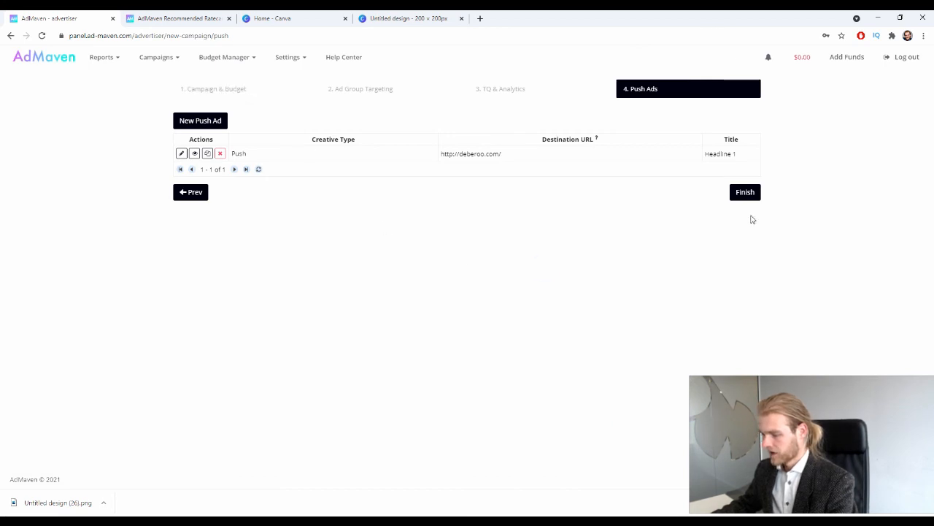
click(748, 196)
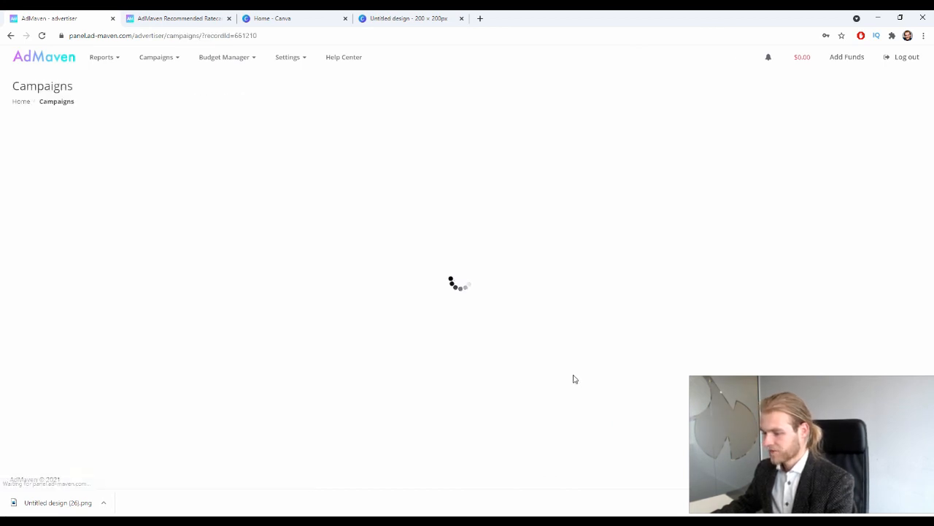